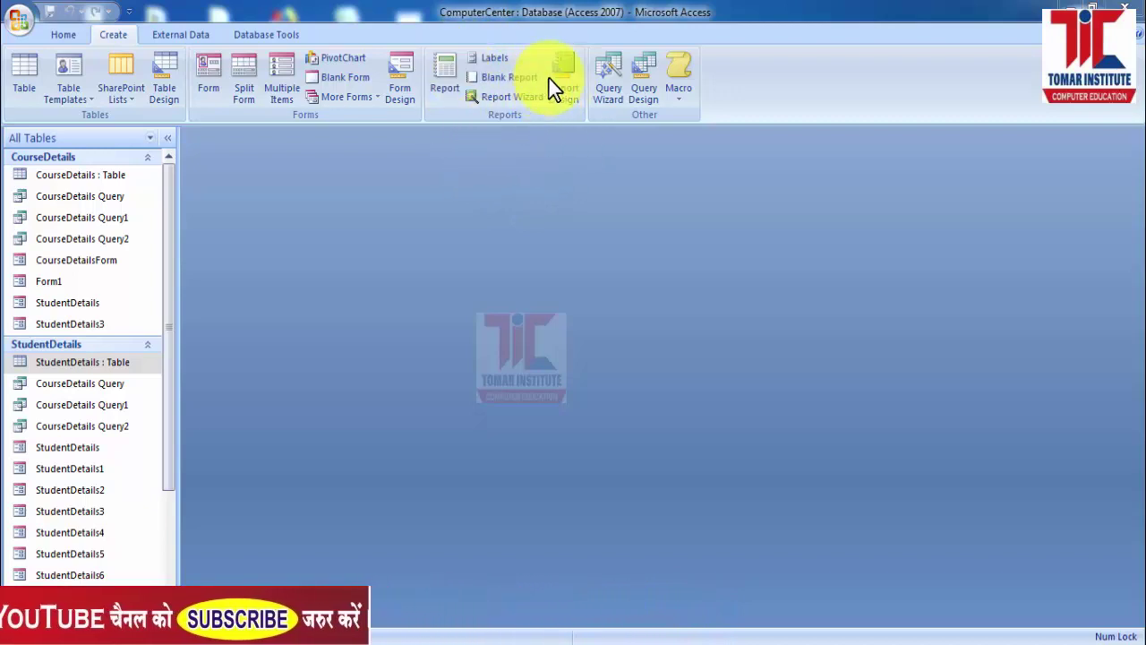
Create a basic report from the StudentDetails table and close the property sheet beside it
{"action": "left_click", "coordinate": [445, 92]}
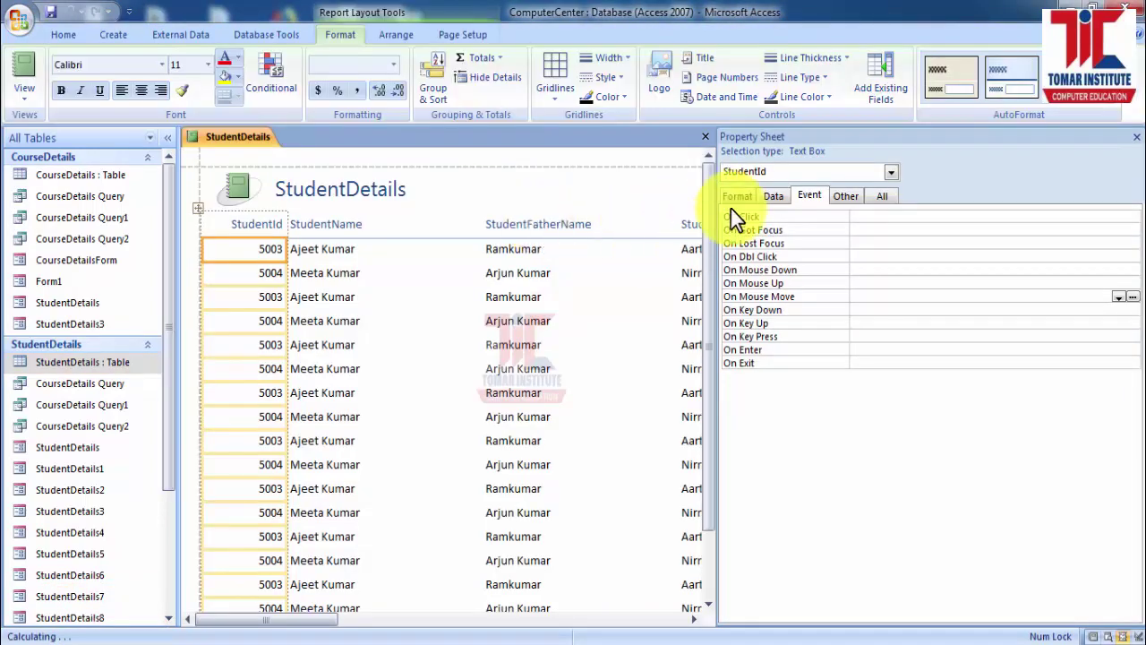
{"action": "left_click", "coordinate": [1137, 139]}
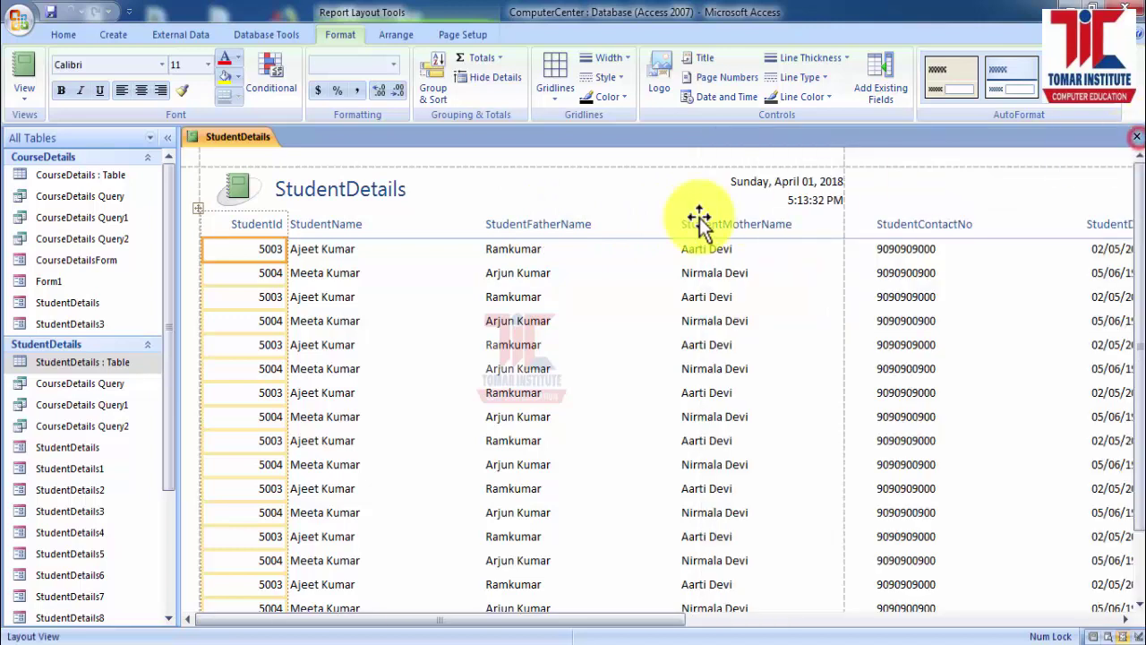
{"action": "left_click_drag", "start_coordinate": [654, 631], "coordinate": [618, 633]}
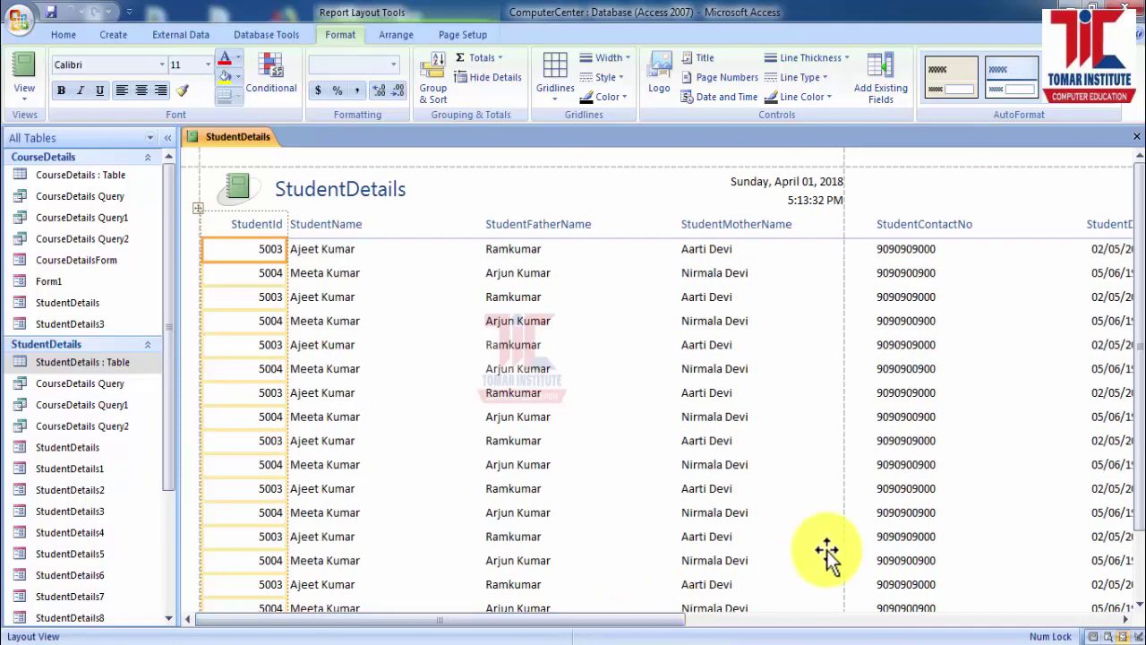
{"action": "scroll", "coordinate": [829, 551], "scroll_direction": "down", "scroll_amount": 3}
{"action": "scroll", "coordinate": [403, 475], "scroll_direction": "up", "scroll_amount": 3}
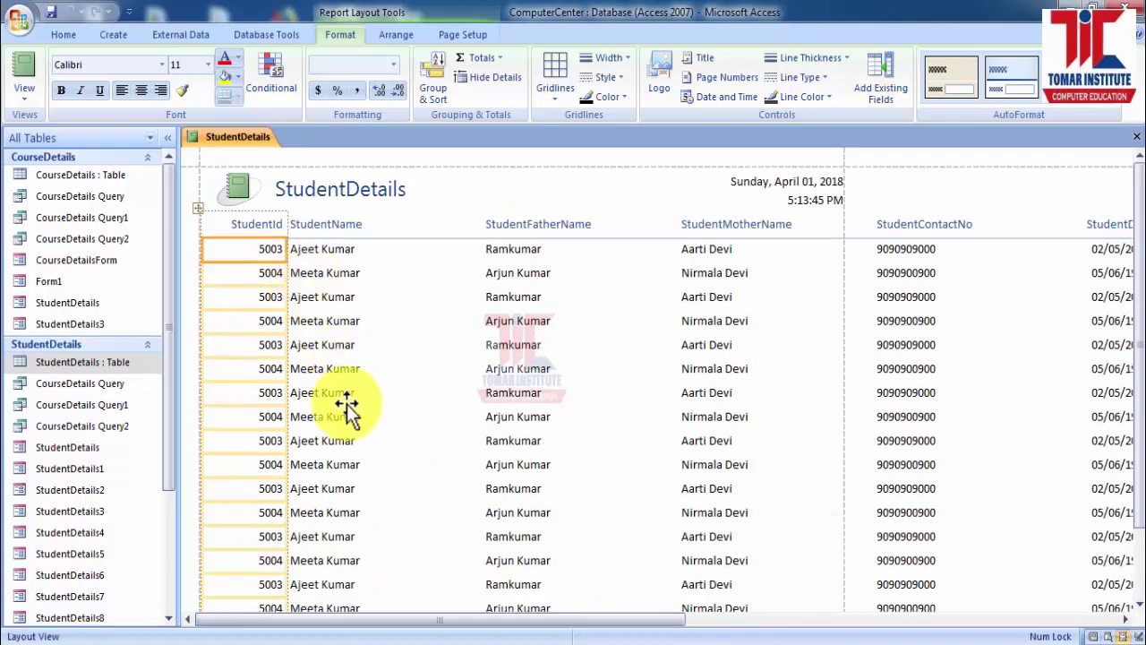
Open the StudentDetails table in datasheet view and compare its records with the new report
{"action": "double_click", "coordinate": [79, 366]}
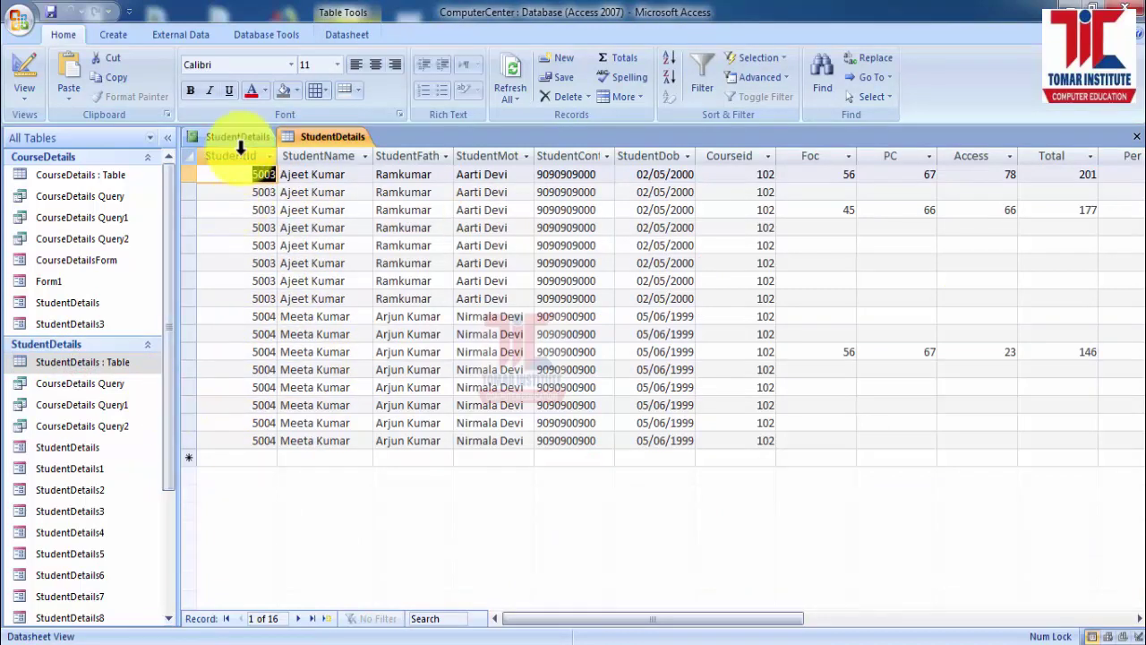
{"action": "left_click", "coordinate": [238, 138]}
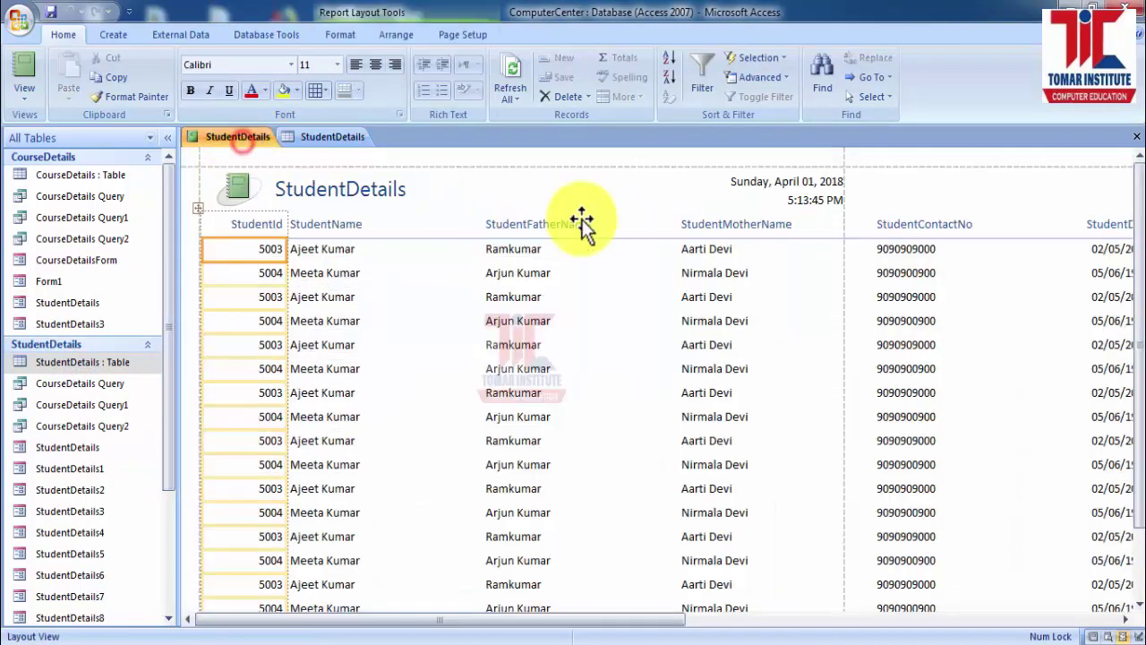
{"action": "left_click", "coordinate": [103, 39]}
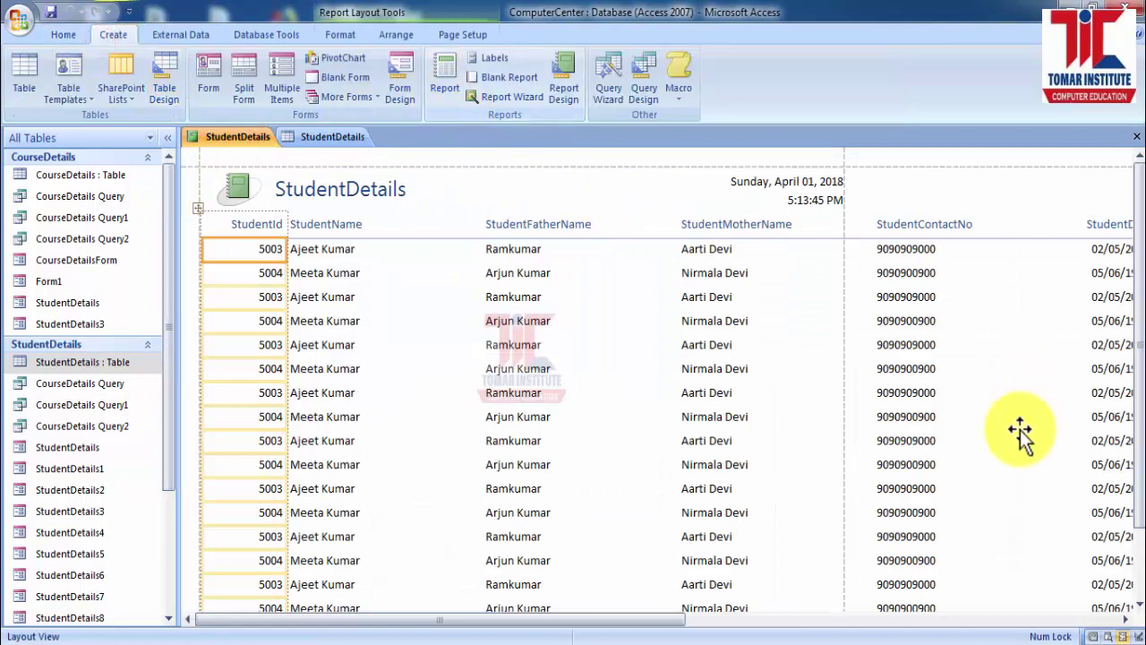
{"action": "scroll", "coordinate": [1021, 430], "scroll_direction": "down", "scroll_amount": 2}
{"action": "scroll", "coordinate": [865, 528], "scroll_direction": "up", "scroll_amount": 2}
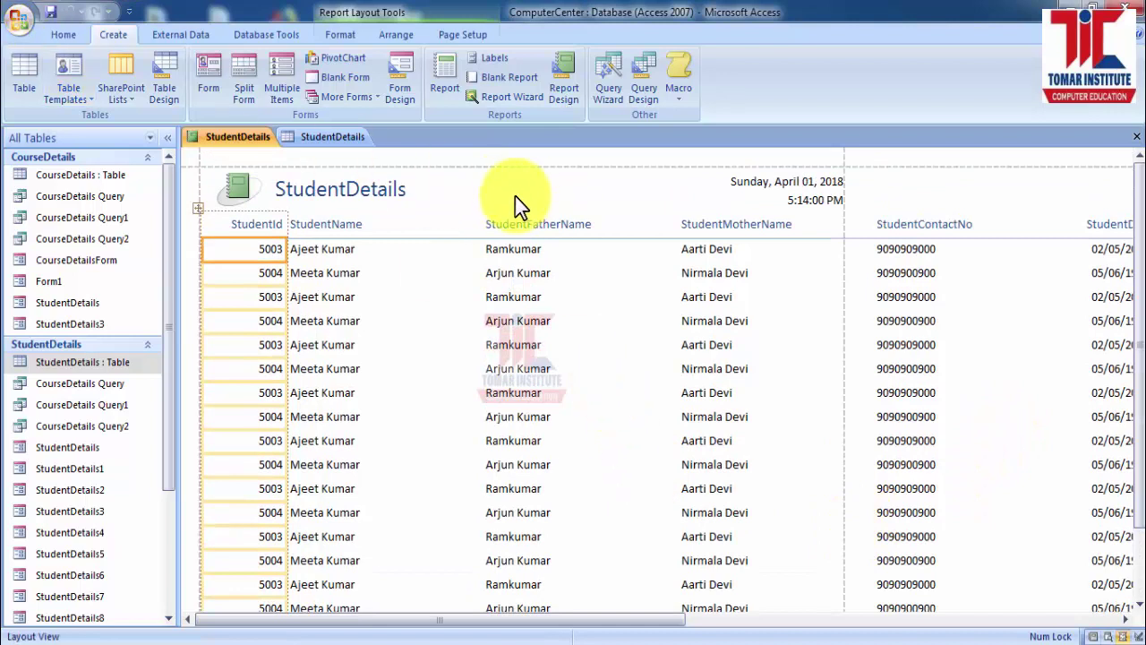
Review pages 1 and 2 of the StudentDetails report in Print Preview, and return to the report layout
{"action": "left_click", "coordinate": [409, 38]}
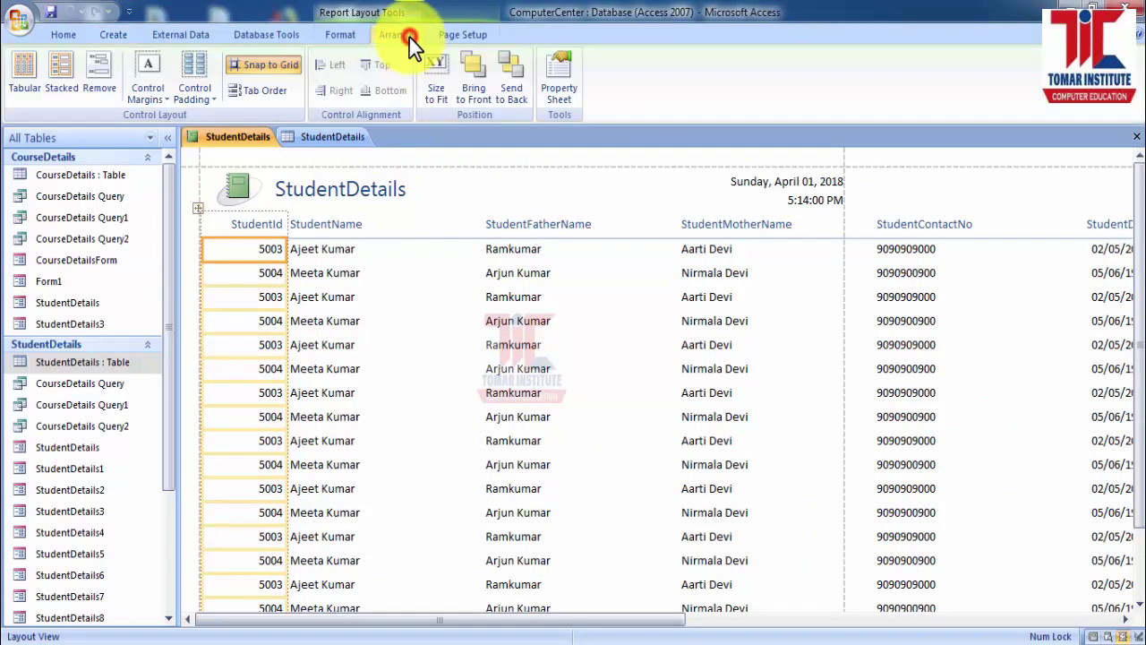
{"action": "left_click", "coordinate": [452, 38]}
{"action": "left_click", "coordinate": [337, 37]}
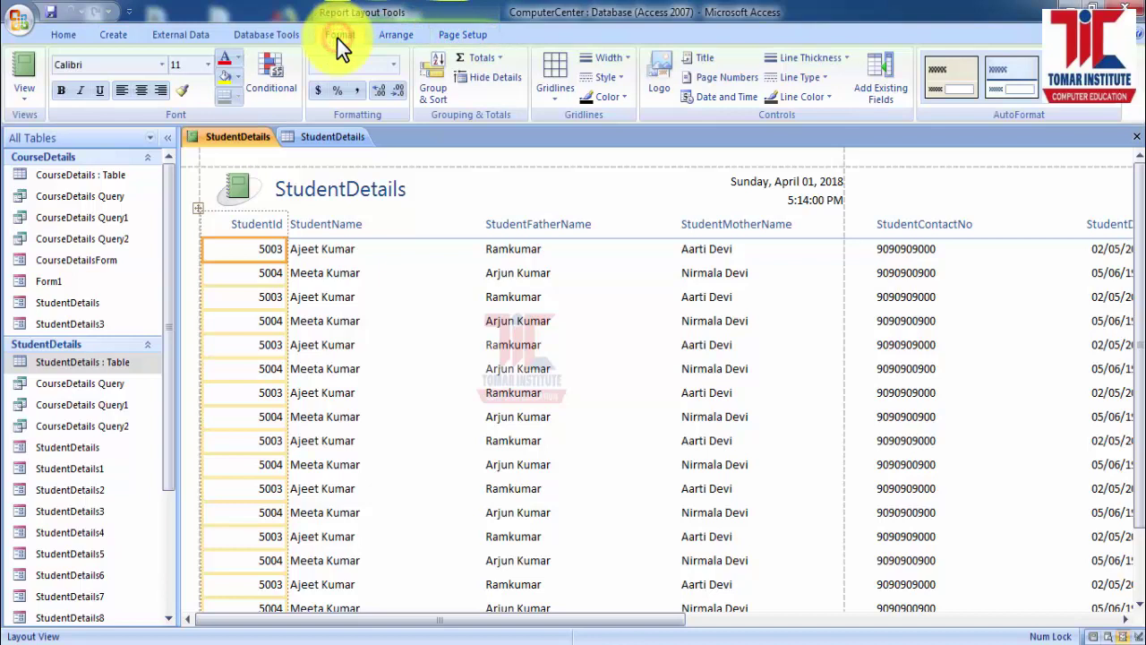
{"action": "left_click", "coordinate": [24, 98]}
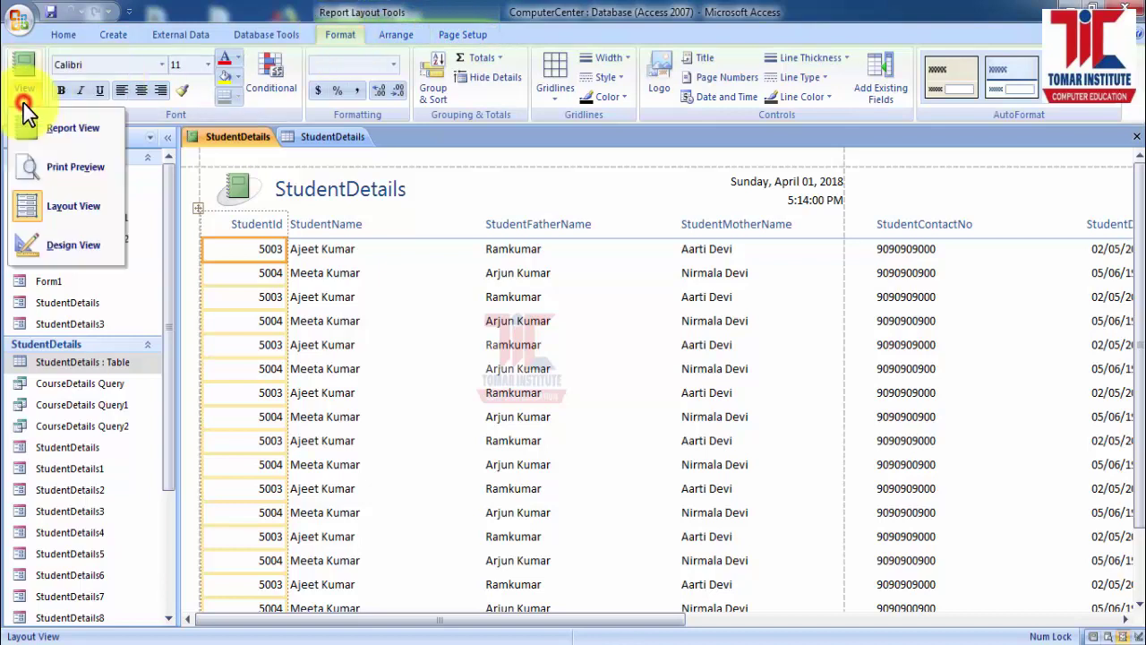
{"action": "left_click", "coordinate": [69, 166]}
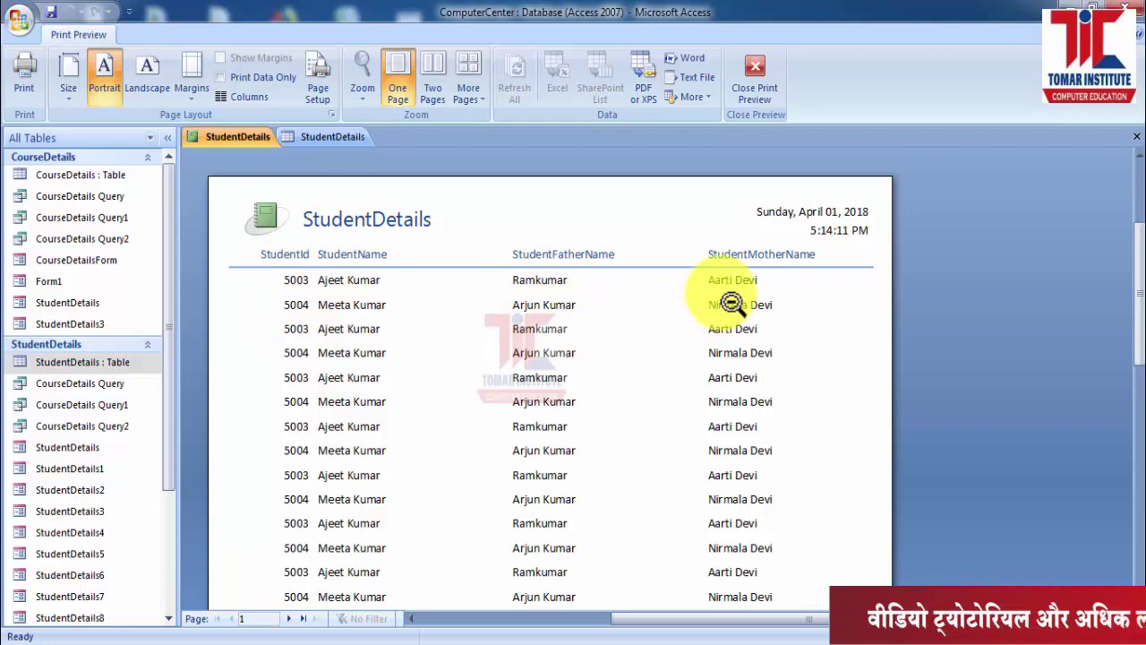
{"action": "scroll", "coordinate": [704, 430], "scroll_direction": "down", "scroll_amount": 10}
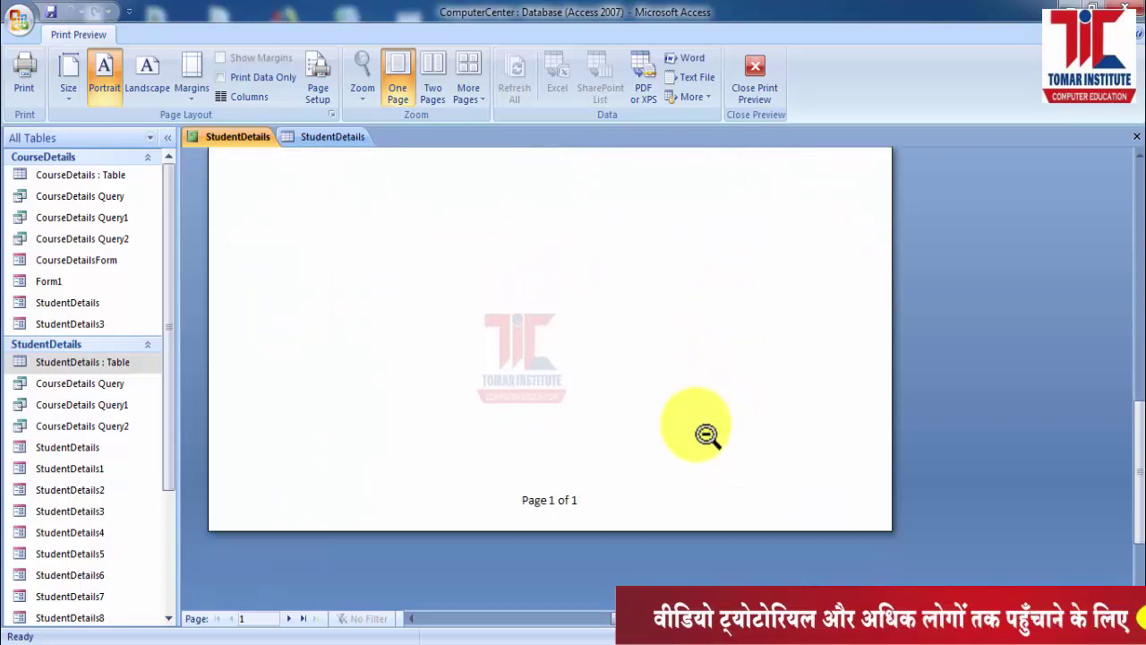
{"action": "left_click", "coordinate": [288, 617]}
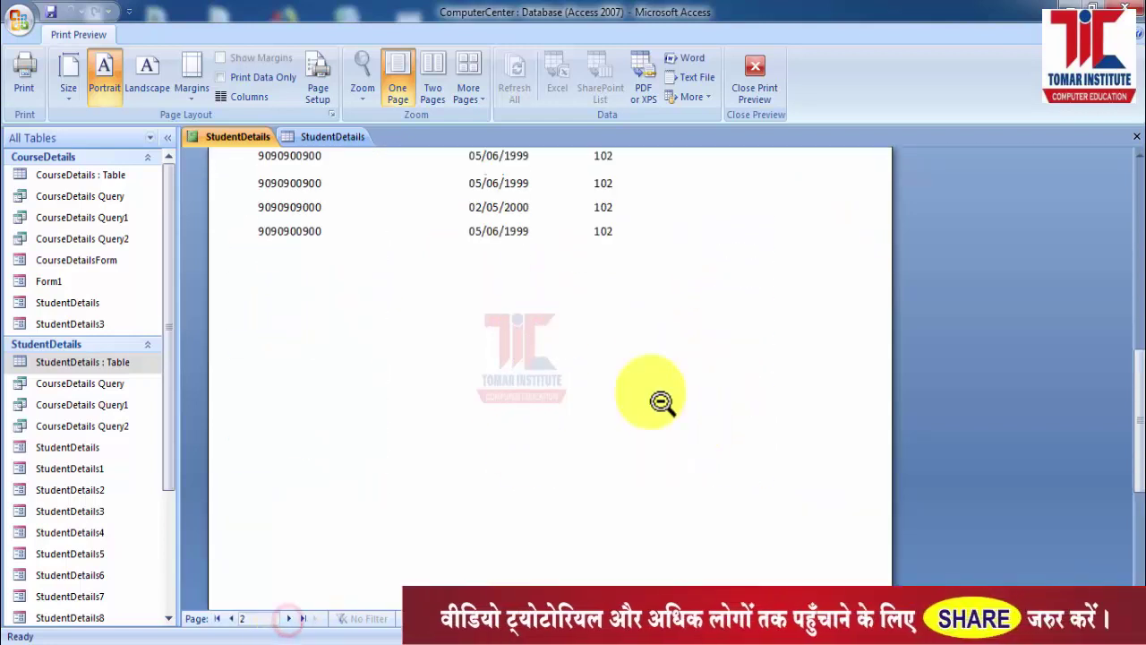
{"action": "scroll", "coordinate": [661, 402], "scroll_direction": "up", "scroll_amount": 10}
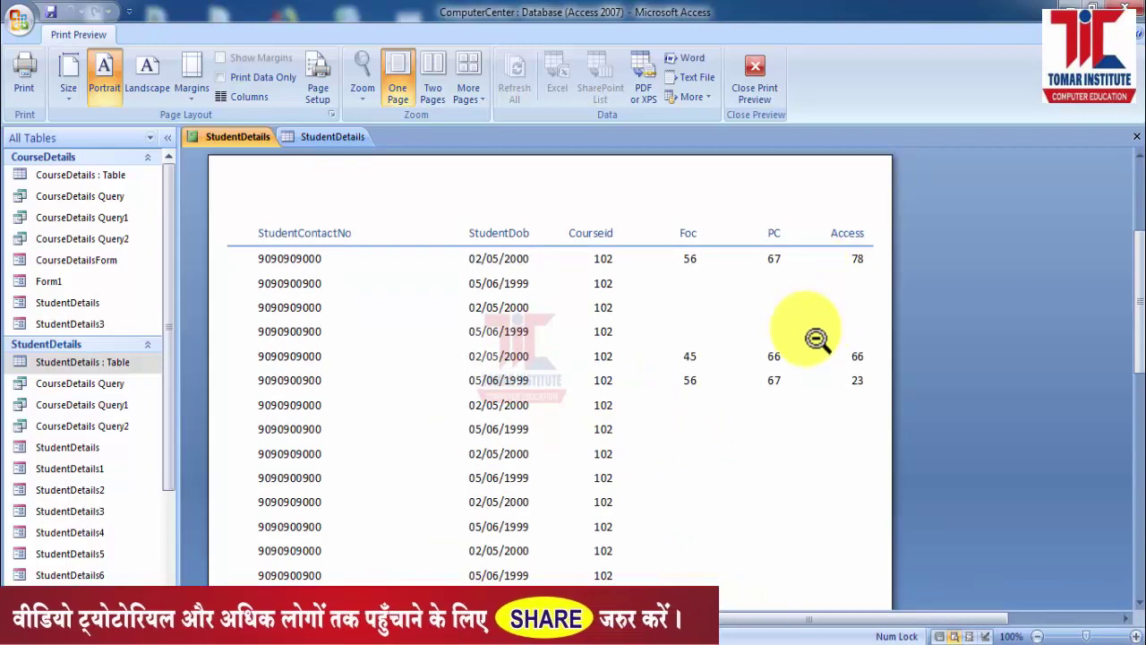
{"action": "left_click", "coordinate": [758, 97]}
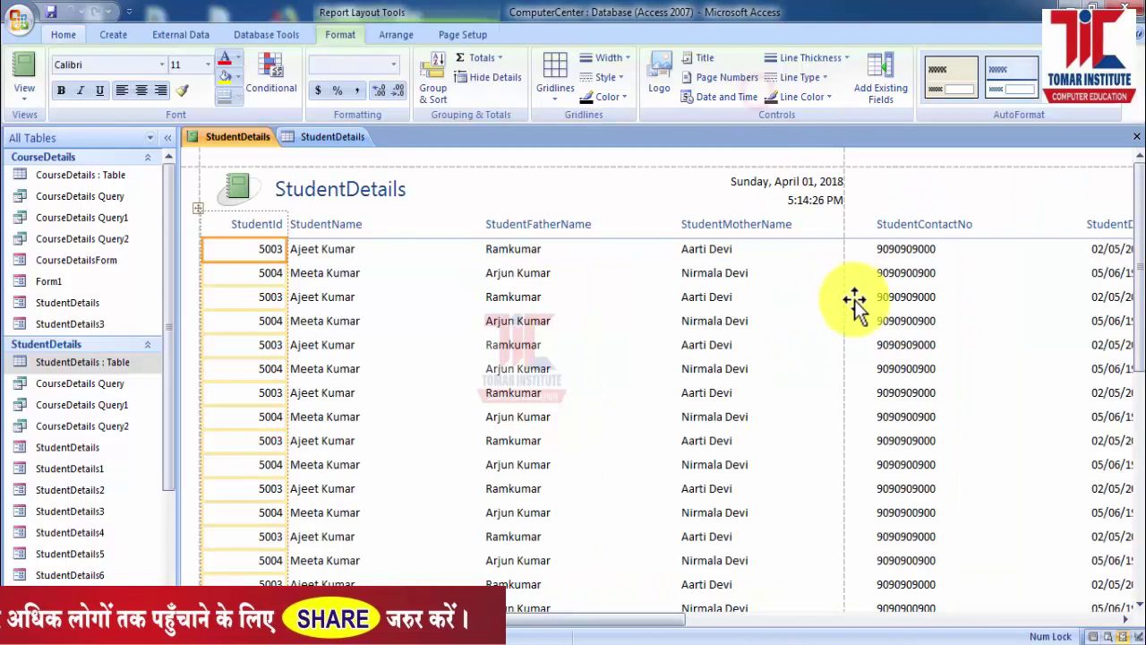
{"action": "left_click", "coordinate": [499, 321]}
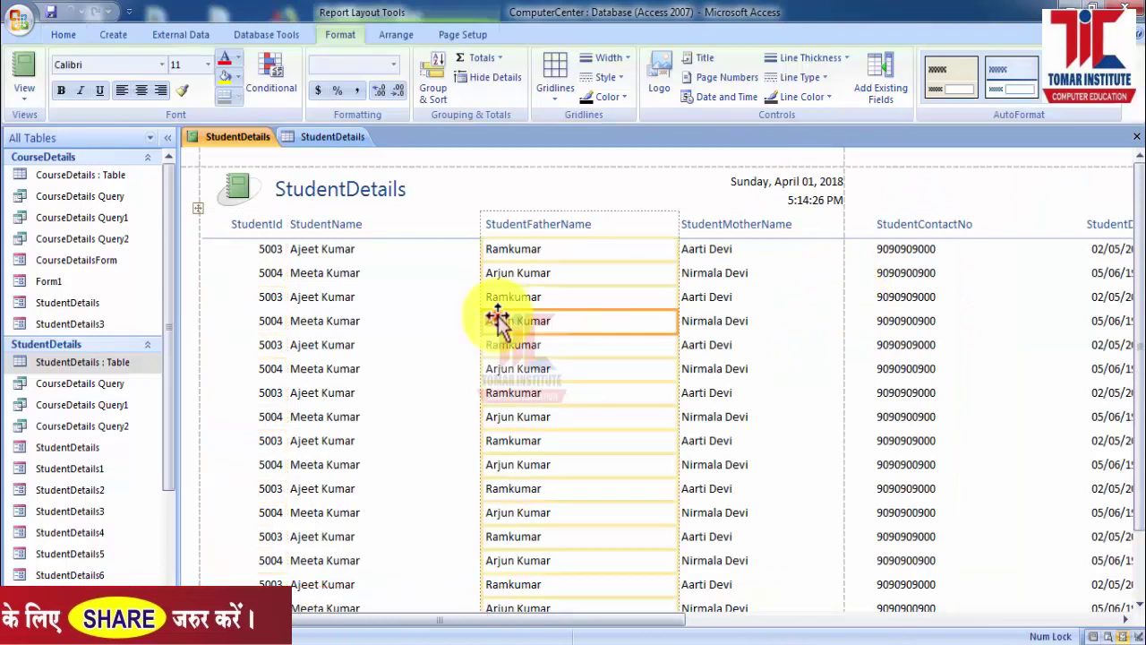
{"action": "left_click", "coordinate": [486, 215]}
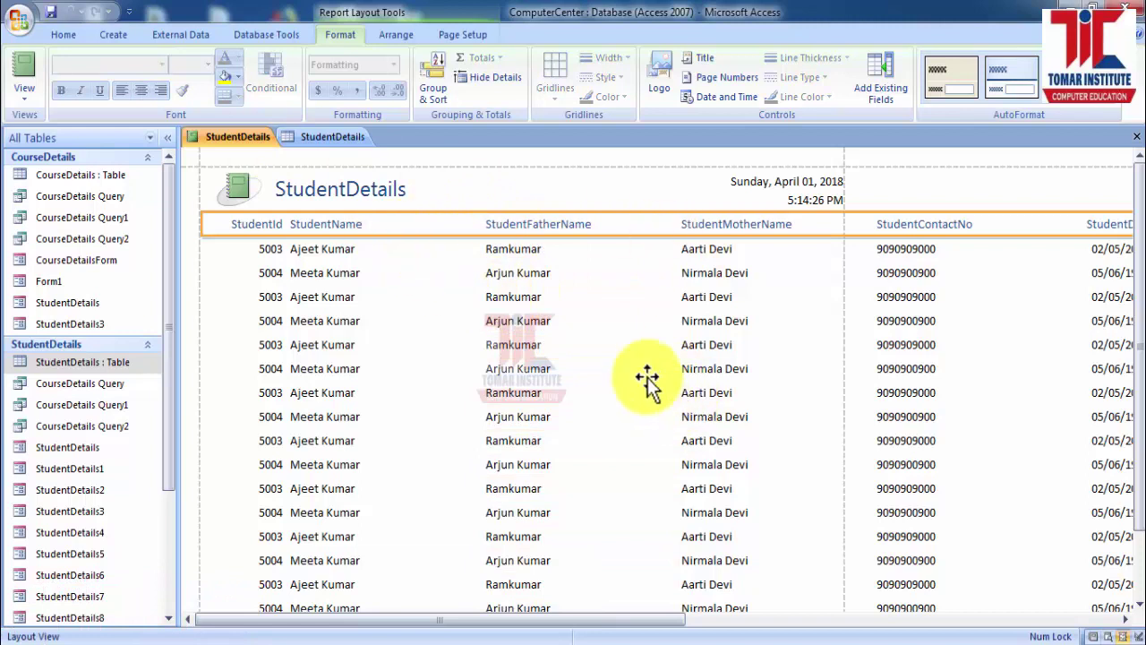
{"action": "left_click", "coordinate": [130, 34]}
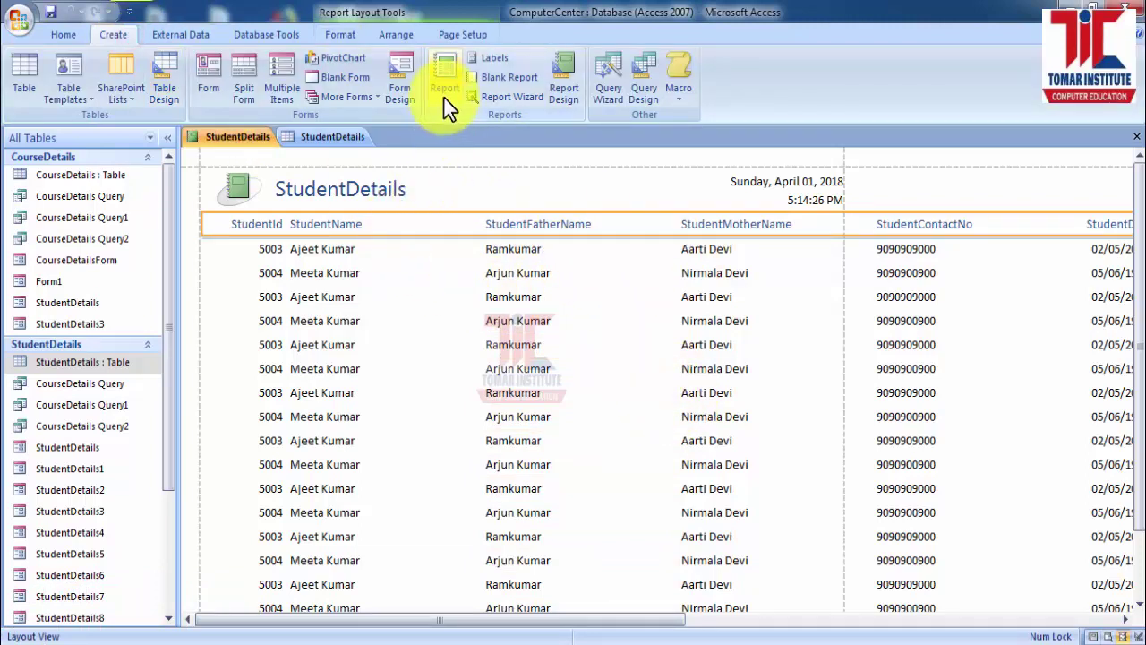
Preview the StudentDetails report for printing again and examine its first page from the heading to the end of the records
{"action": "left_click", "coordinate": [361, 37]}
{"action": "left_click", "coordinate": [25, 100]}
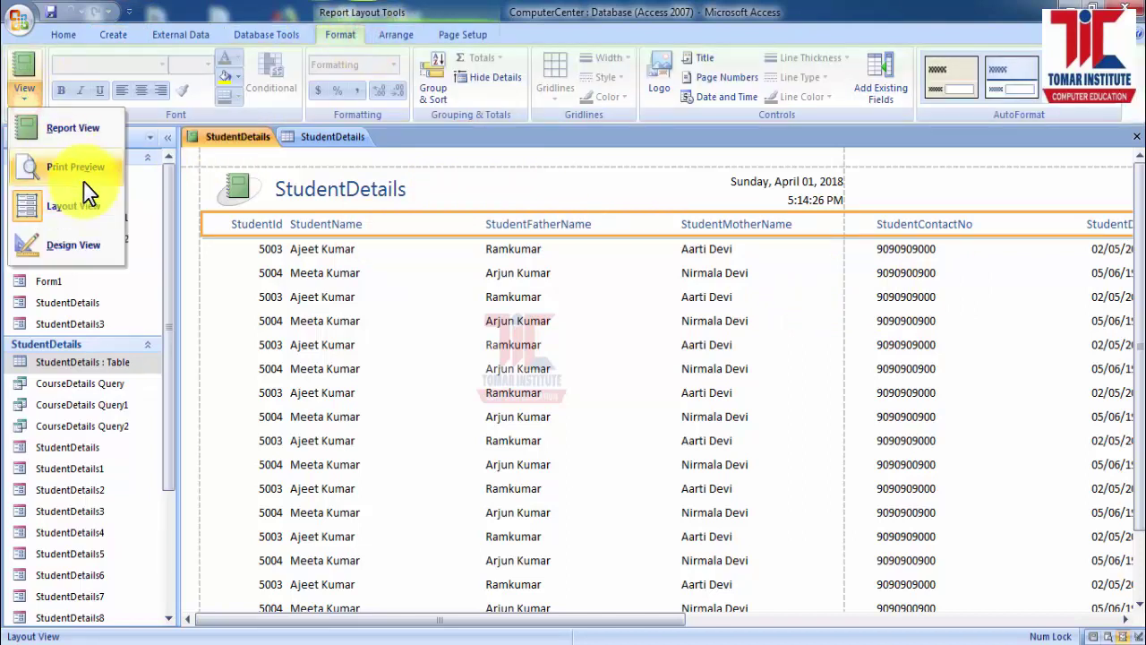
{"action": "left_click", "coordinate": [84, 180]}
{"action": "scroll", "coordinate": [627, 412], "scroll_direction": "down", "scroll_amount": 5}
{"action": "scroll", "coordinate": [600, 466], "scroll_direction": "up", "scroll_amount": 8}
{"action": "scroll", "coordinate": [602, 470], "scroll_direction": "down", "scroll_amount": 4}
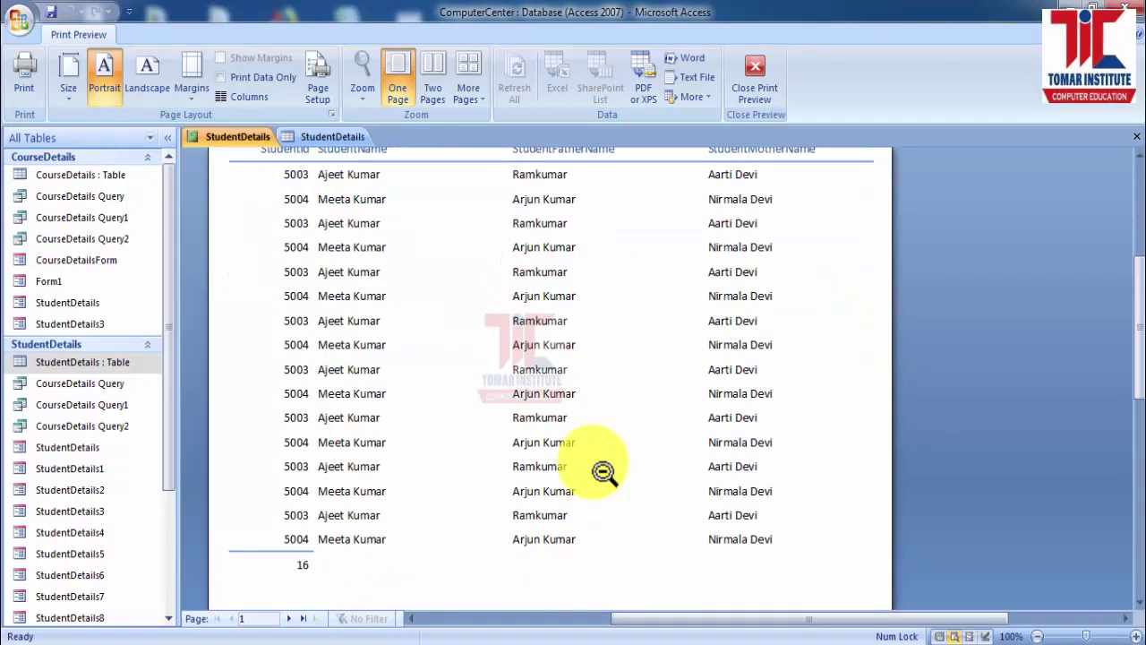
{"action": "scroll", "coordinate": [602, 470], "scroll_direction": "up", "scroll_amount": 3}
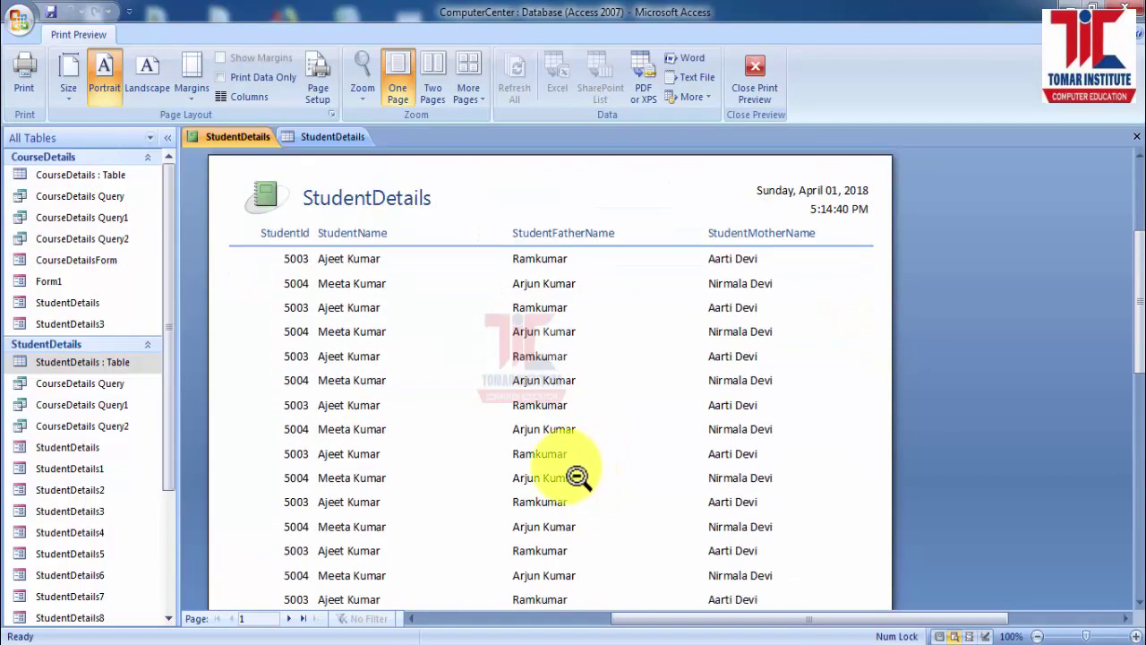
Check the printer choice in the report's print settings without printing, and close the print preview
{"action": "left_click", "coordinate": [25, 81]}
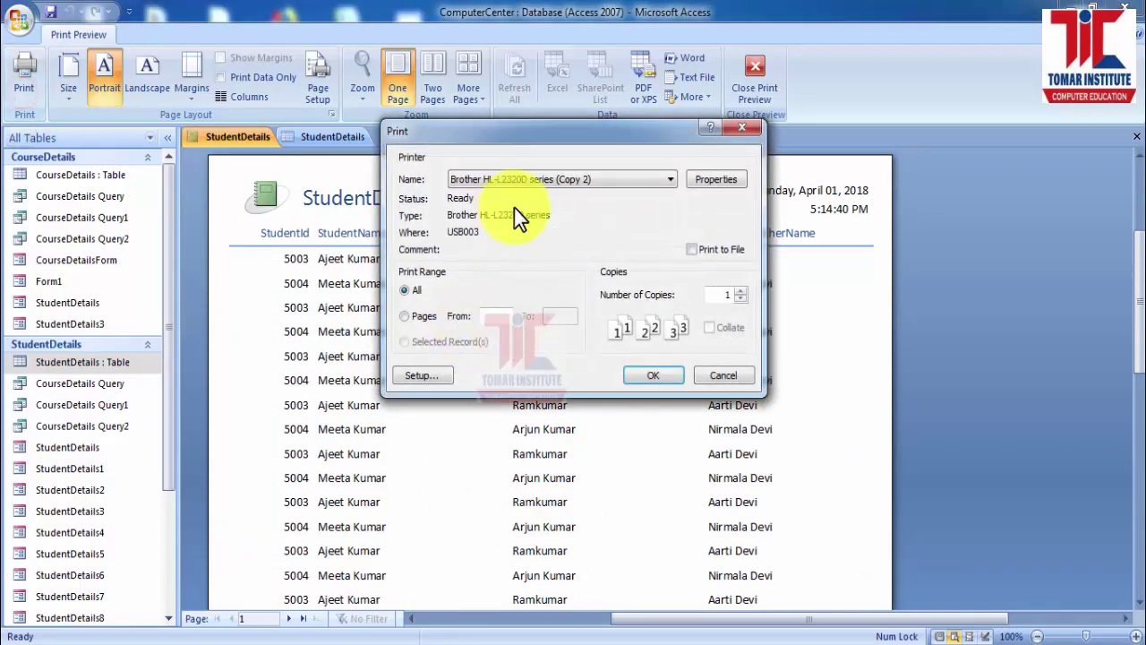
{"action": "left_click", "coordinate": [558, 181]}
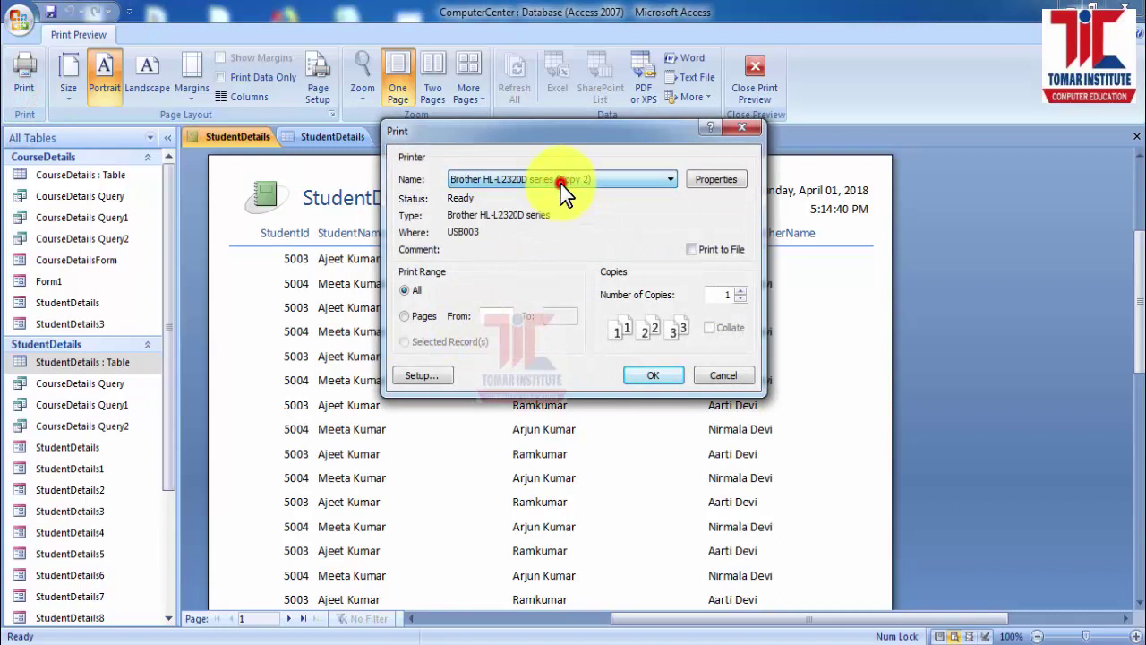
{"action": "left_click", "coordinate": [722, 380]}
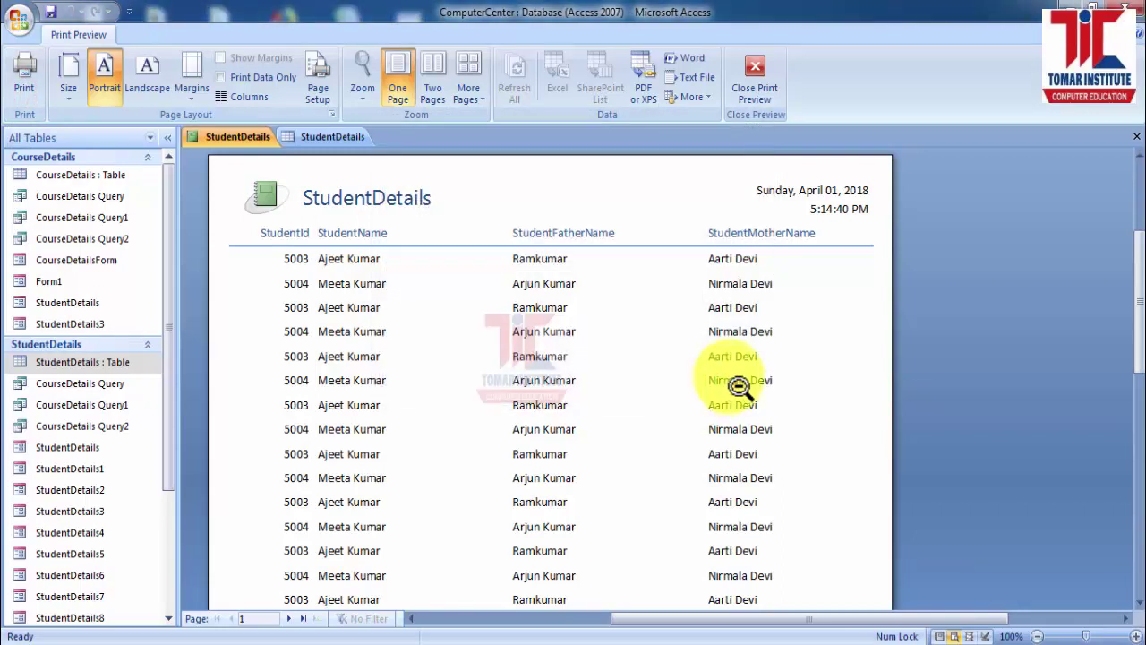
{"action": "left_click", "coordinate": [750, 101]}
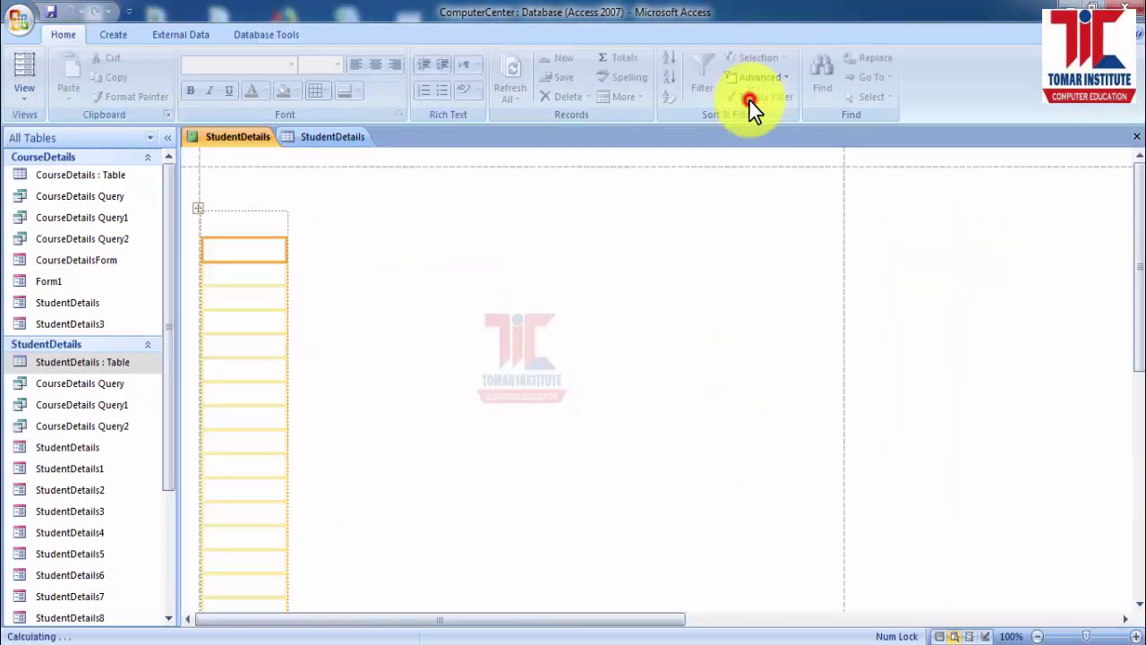
Save the report under the name "StudentDetails Reprt"
{"action": "left_click", "coordinate": [112, 34]}
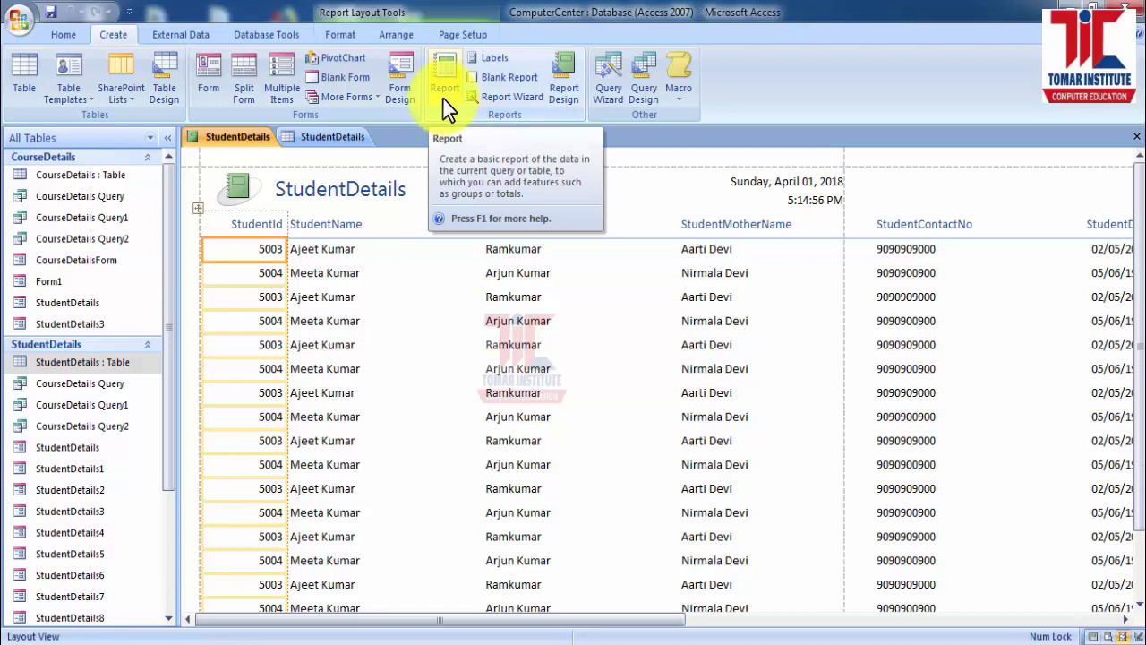
{"action": "right_click", "coordinate": [236, 137]}
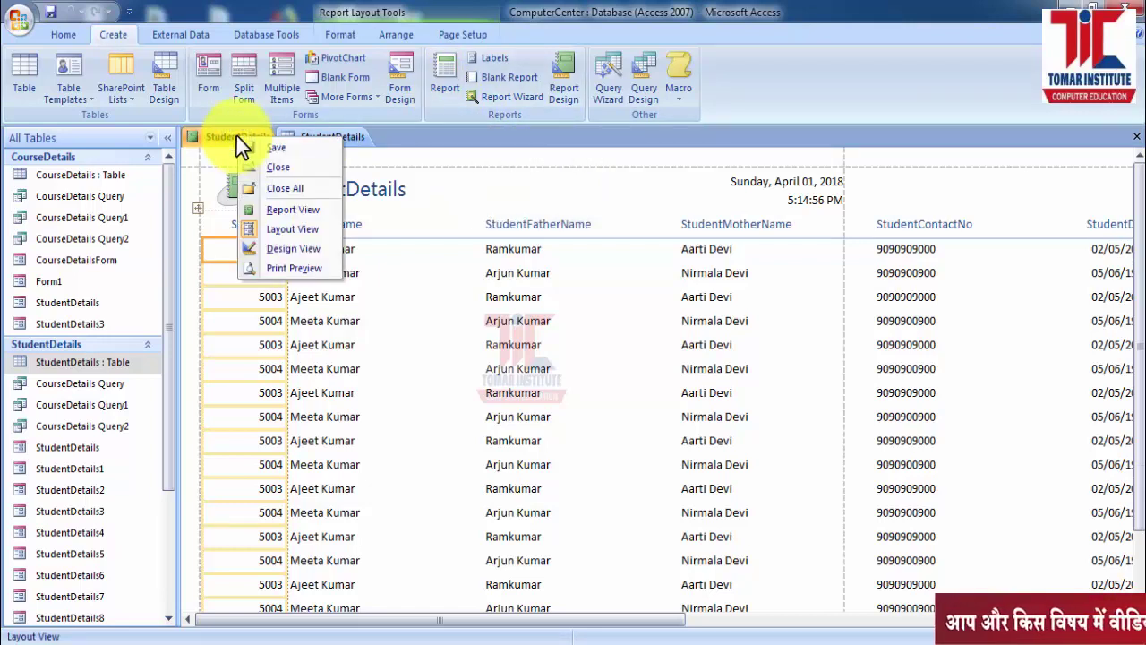
{"action": "left_click", "coordinate": [274, 147]}
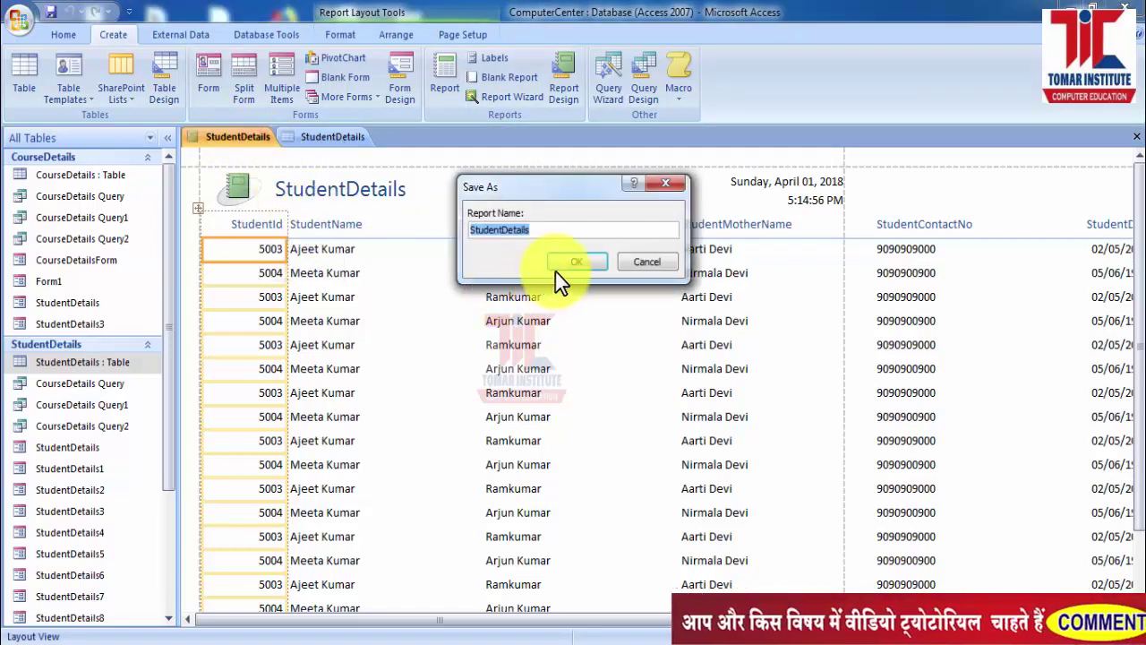
{"action": "left_click", "coordinate": [540, 229]}
{"action": "type", "text": "Reprt"}
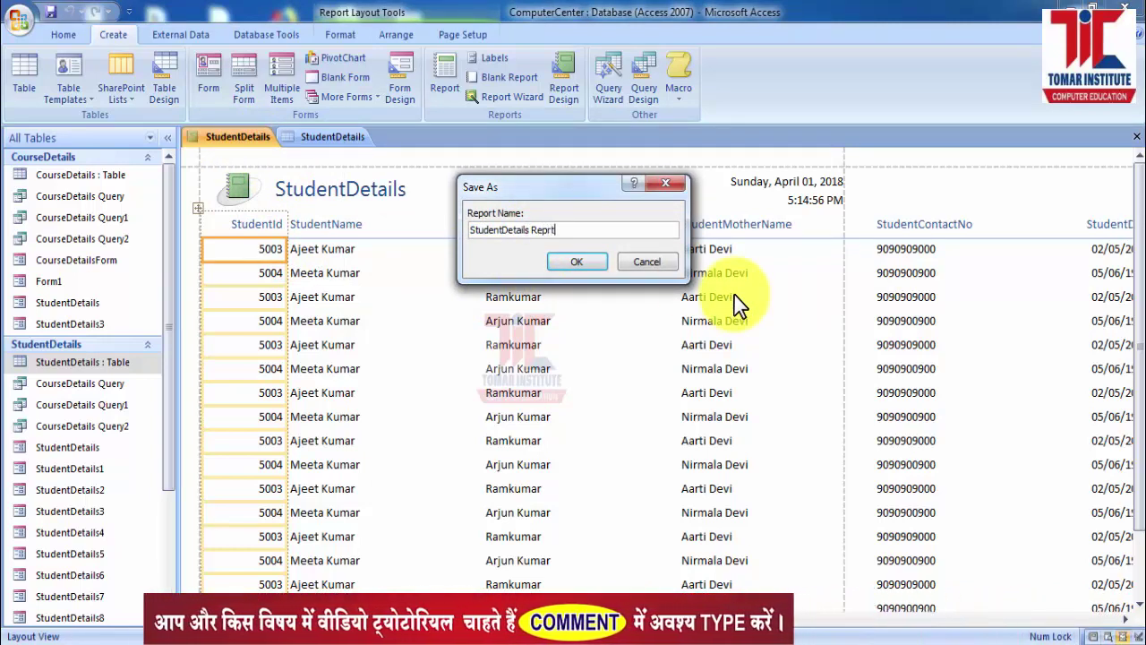
{"action": "left_click", "coordinate": [580, 259]}
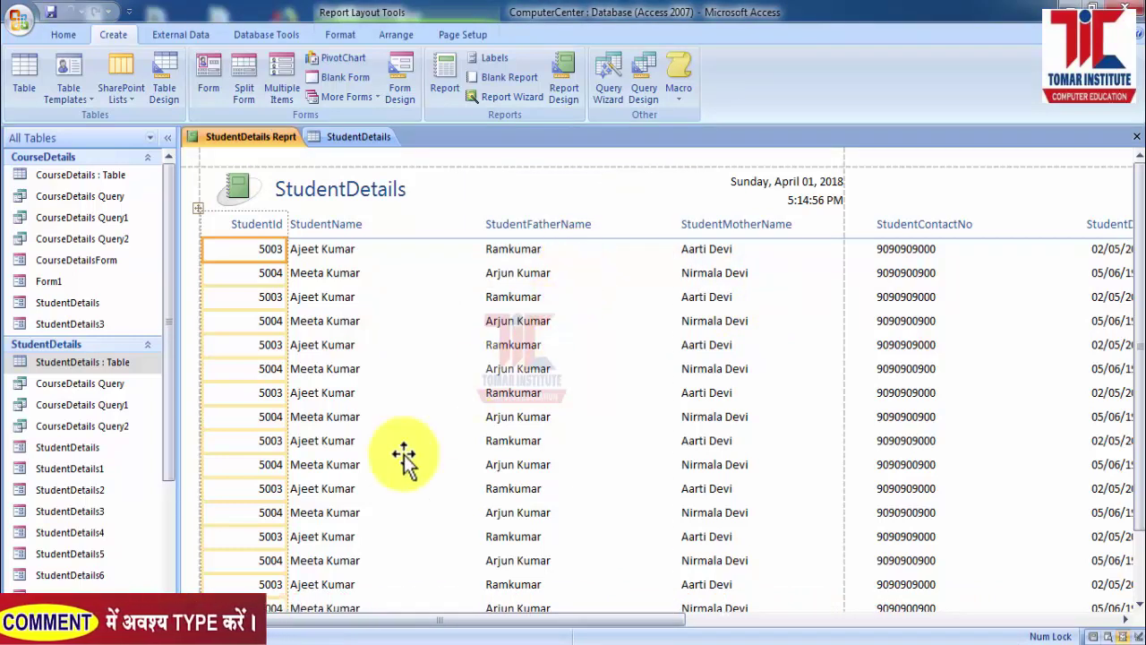
Close the open report and the StudentDetails table, and reopen the saved StudentDetails Reprt report
{"action": "left_click_drag", "start_coordinate": [171, 408], "coordinate": [174, 561]}
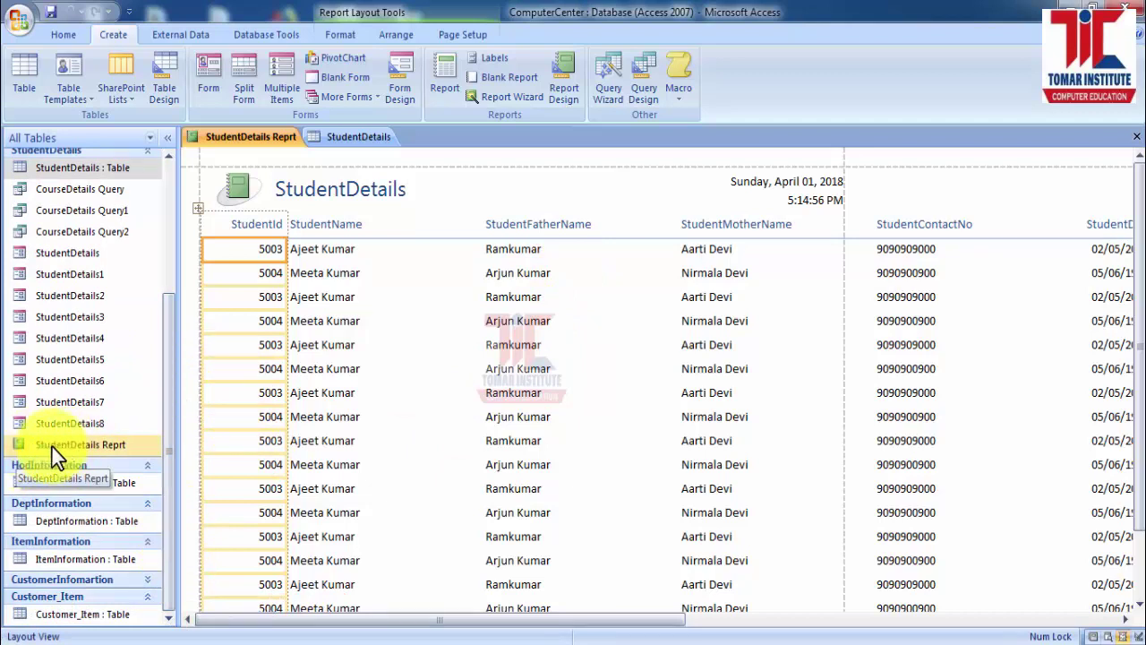
{"action": "right_click", "coordinate": [229, 134]}
{"action": "left_click", "coordinate": [238, 166]}
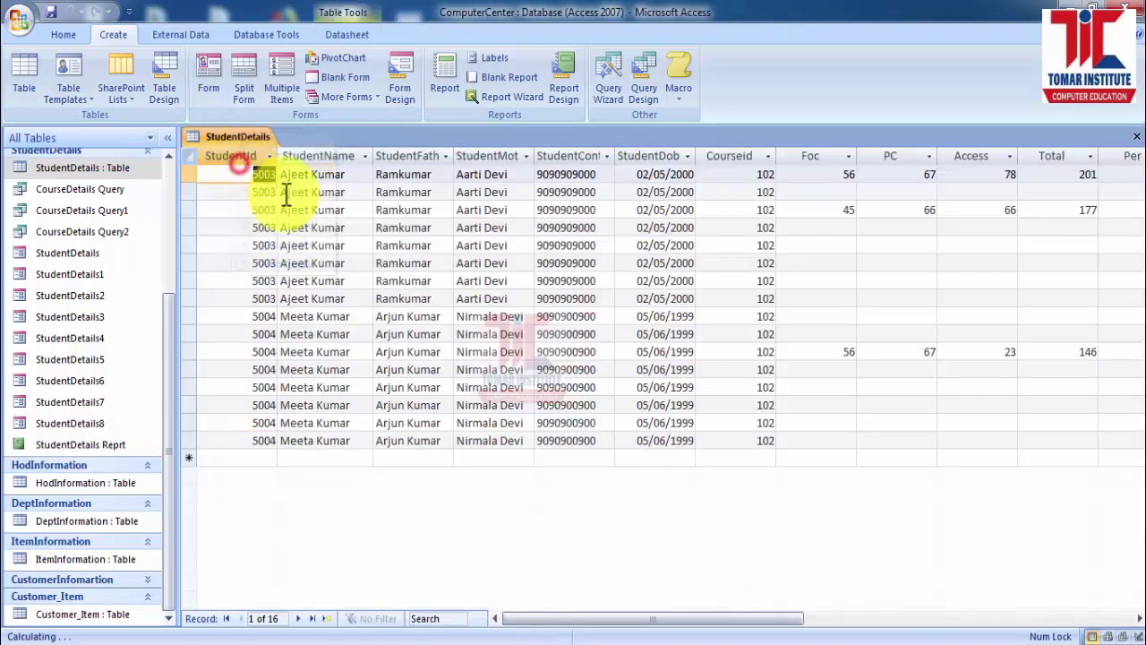
{"action": "right_click", "coordinate": [224, 140]}
{"action": "left_click", "coordinate": [243, 173]}
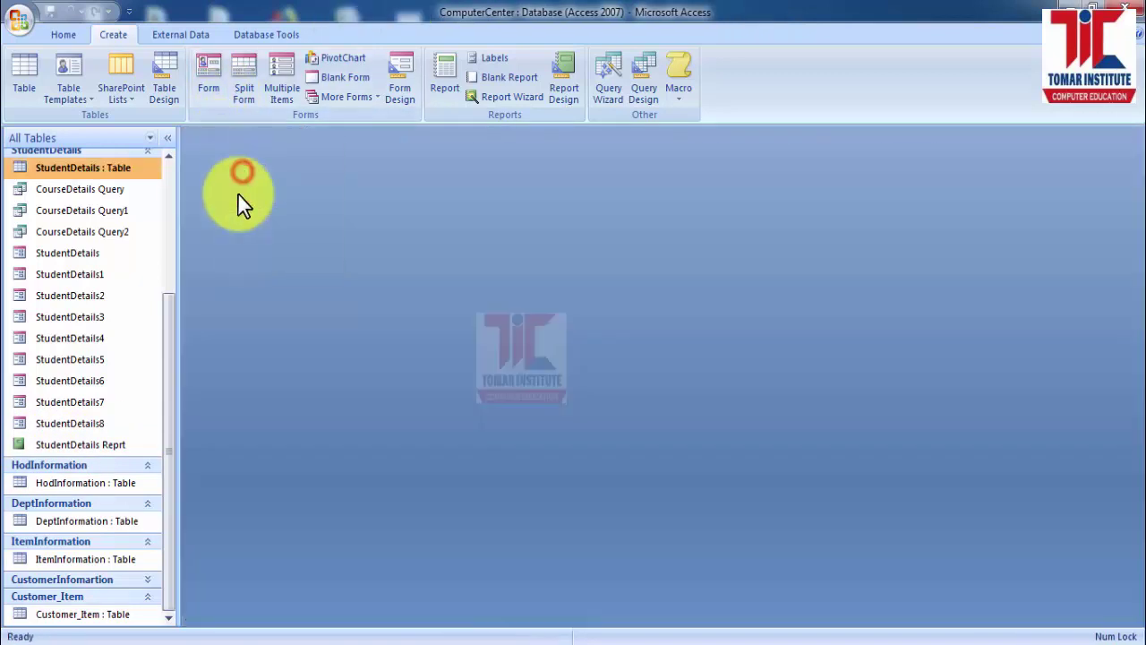
{"action": "double_click", "coordinate": [68, 445]}
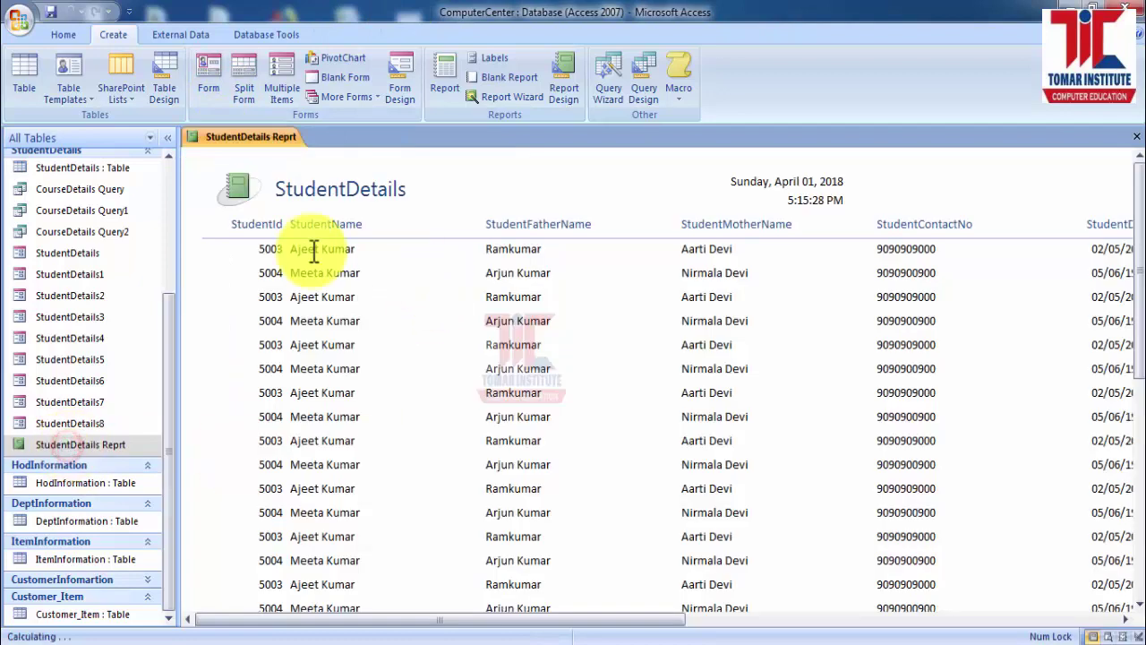
Look through the records of the reopened StudentDetails Reprt report and close it
{"action": "scroll", "coordinate": [1030, 430], "scroll_direction": "down", "scroll_amount": 5}
{"action": "scroll", "coordinate": [970, 468], "scroll_direction": "up", "scroll_amount": 5}
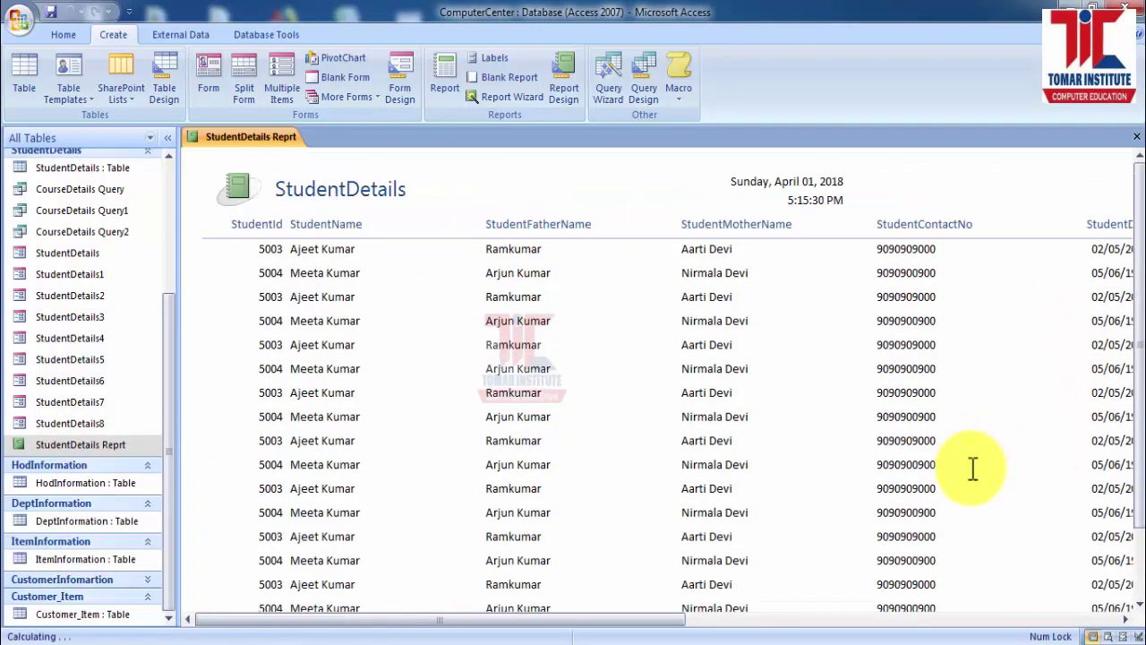
{"action": "right_click", "coordinate": [256, 137]}
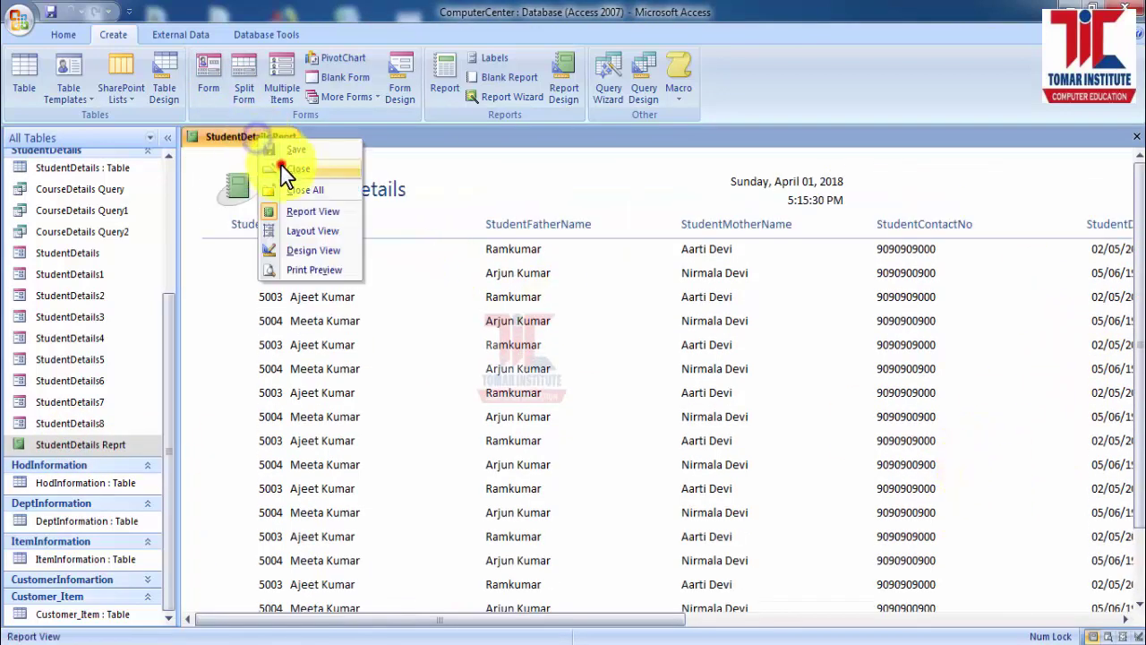
{"action": "left_click", "coordinate": [282, 167]}
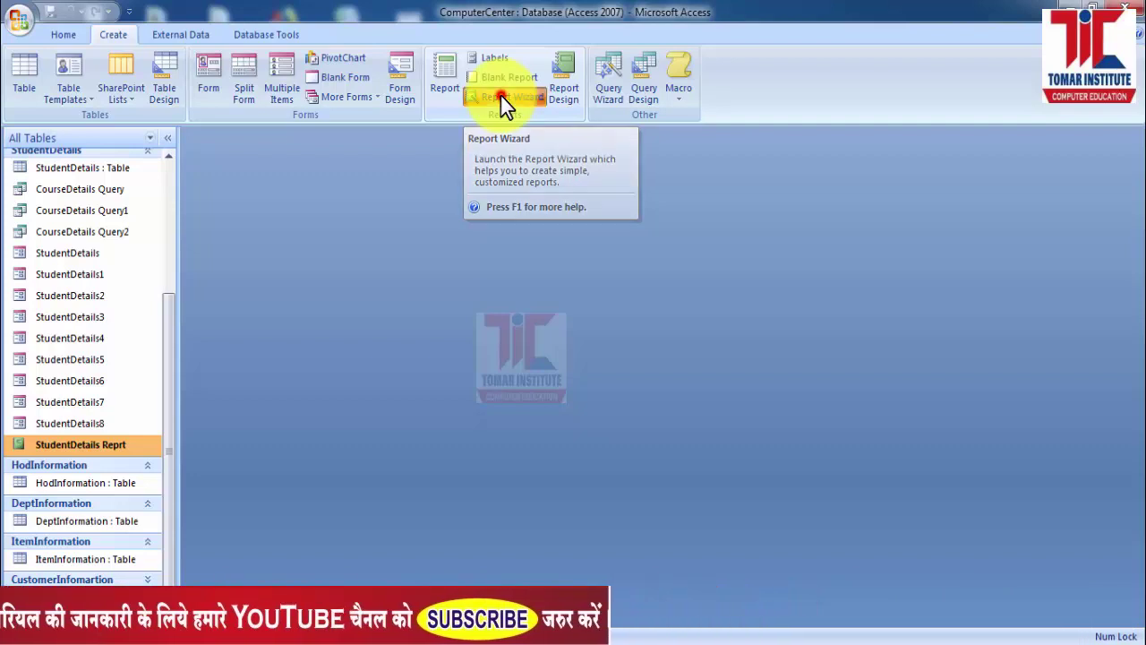
Start a Report Wizard report on the StudentDetails table with the fields StudentId, StudentName, StudentContactNo and StudentDob
{"action": "left_click", "coordinate": [501, 96]}
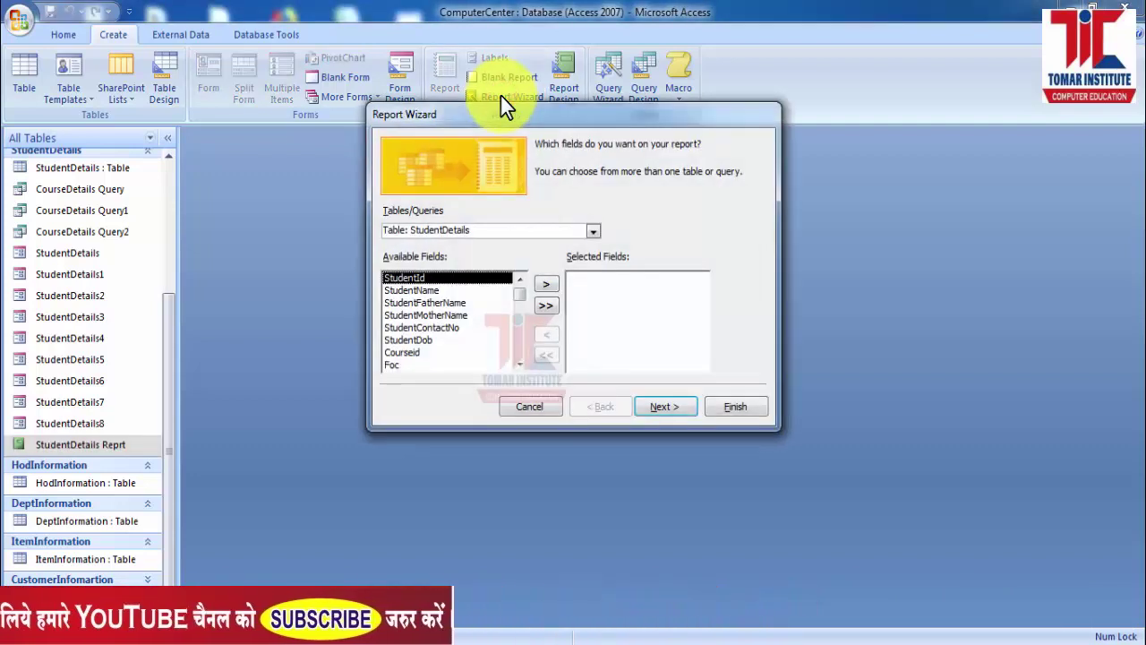
{"action": "left_click_drag", "start_coordinate": [503, 115], "coordinate": [494, 150]}
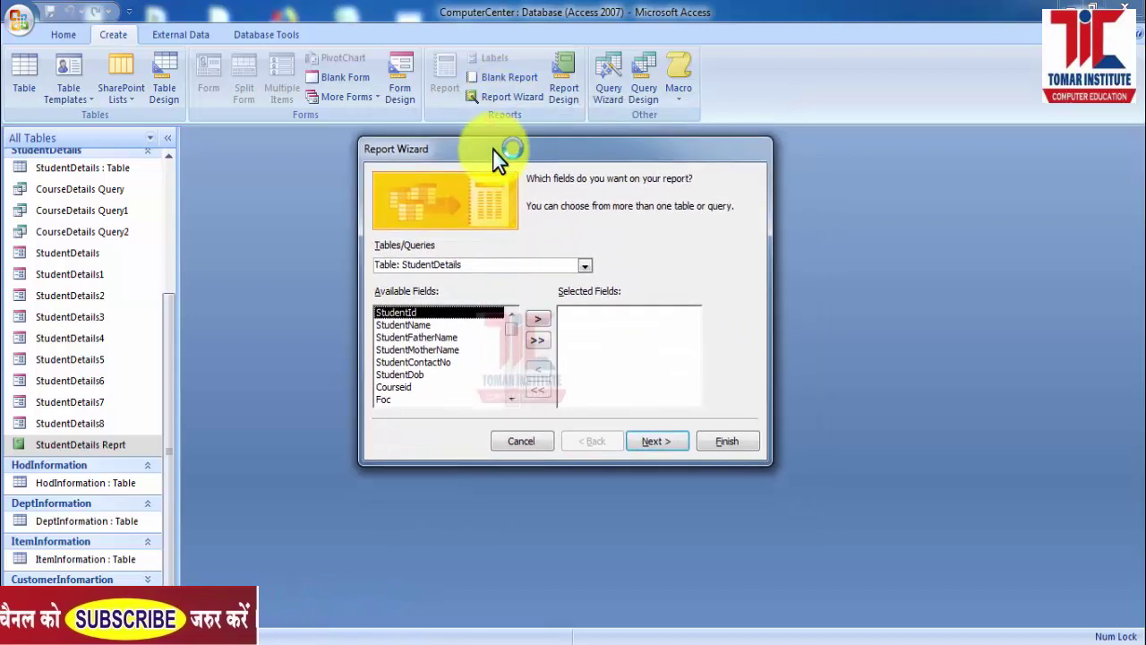
{"action": "left_click", "coordinate": [540, 321]}
{"action": "left_click", "coordinate": [541, 320]}
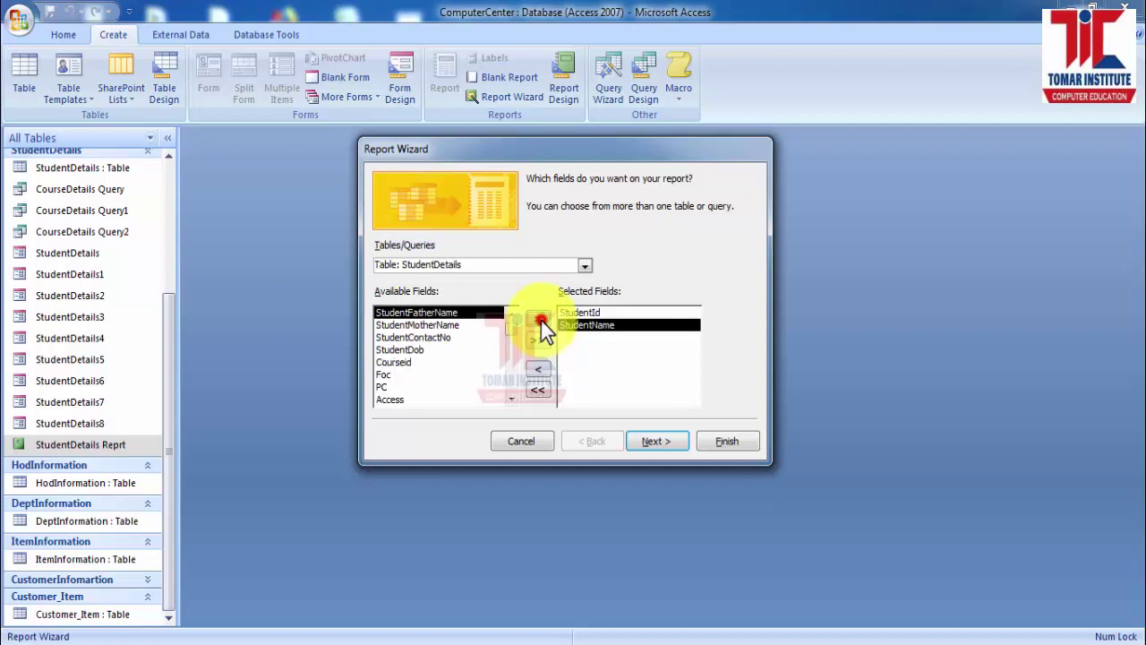
{"action": "left_click", "coordinate": [450, 337]}
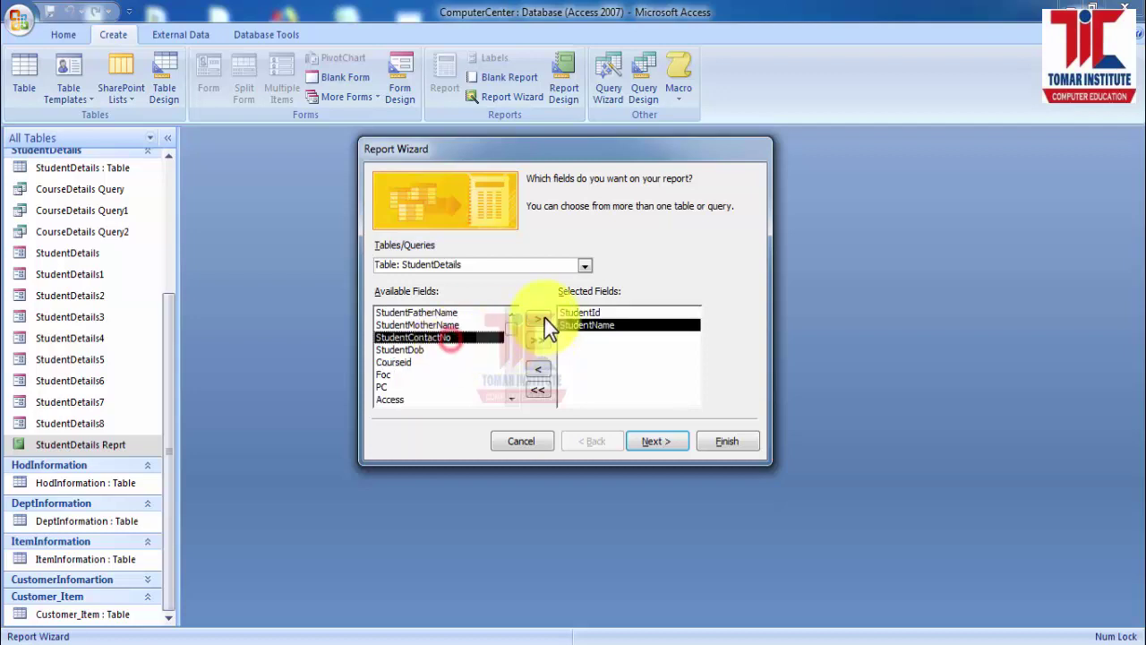
{"action": "left_click", "coordinate": [541, 319]}
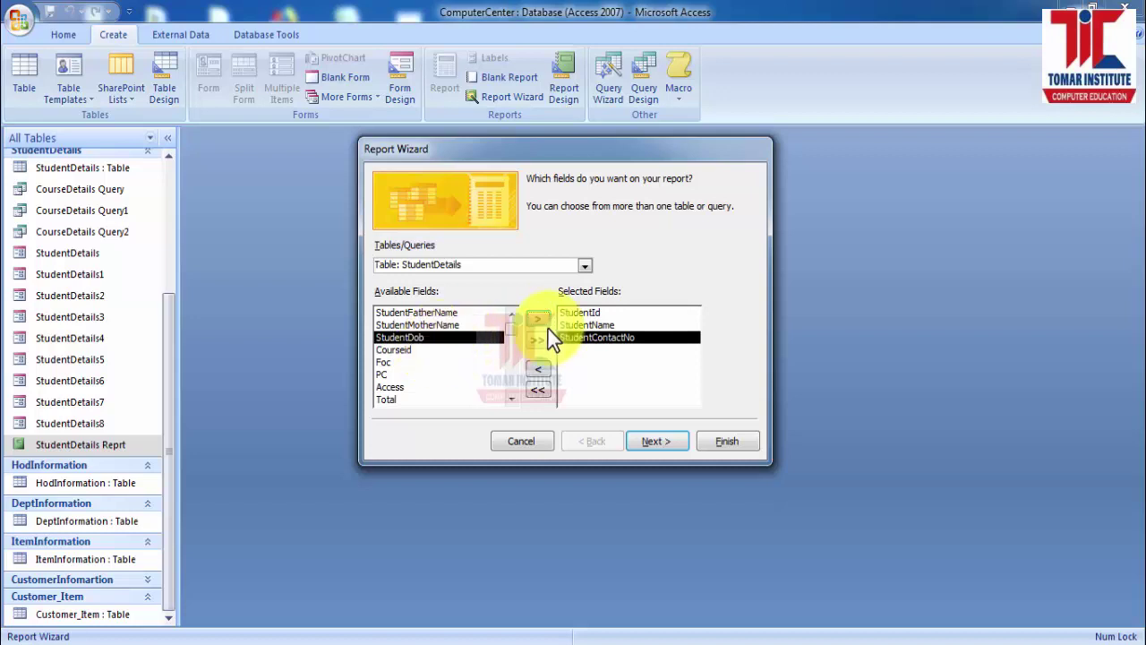
{"action": "left_click", "coordinate": [541, 321]}
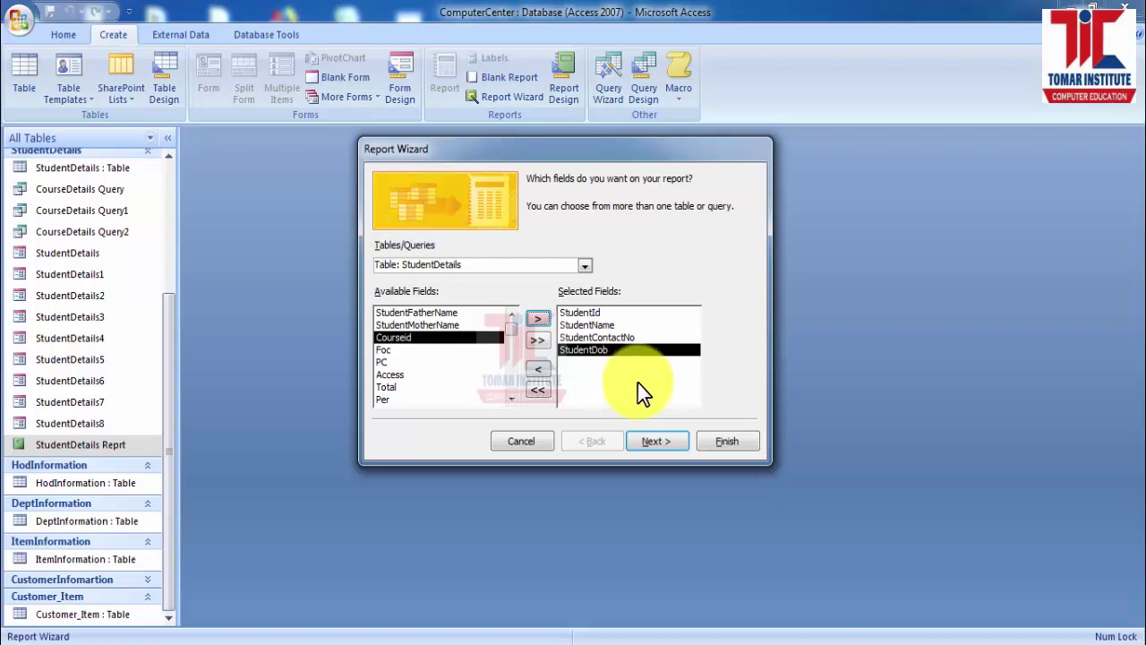
{"action": "left_click", "coordinate": [657, 441]}
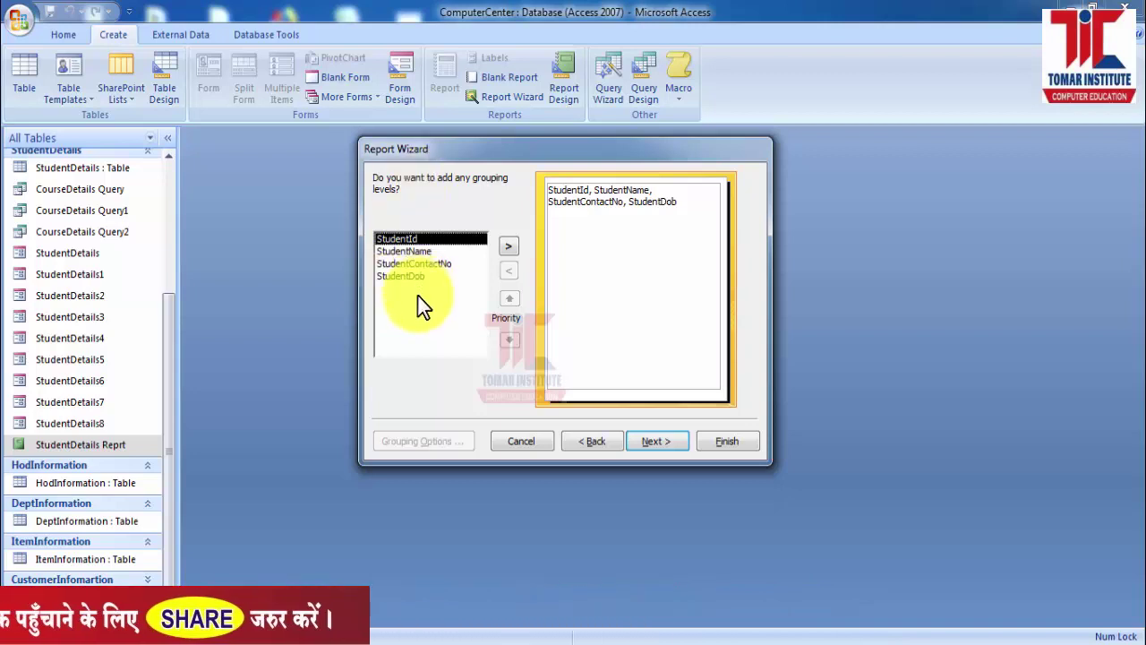
Skip the grouping levels and sort the records by StudentName in ascending order, leaving the second sort field empty
{"action": "left_click", "coordinate": [657, 444]}
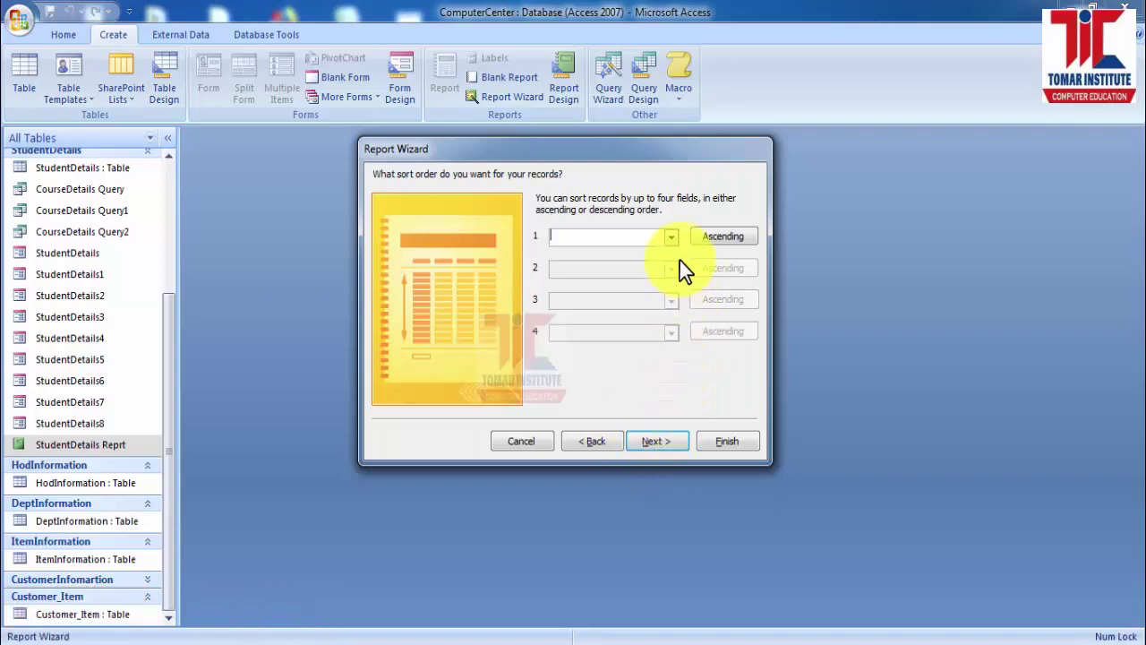
{"action": "left_click", "coordinate": [672, 237]}
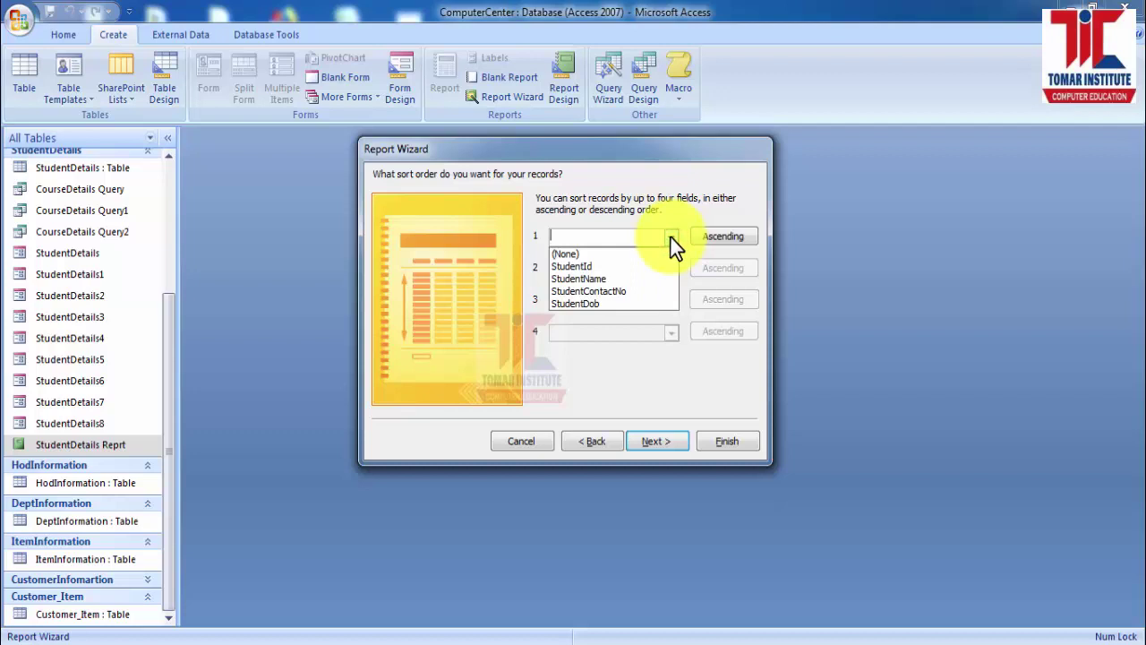
{"action": "left_click", "coordinate": [634, 279]}
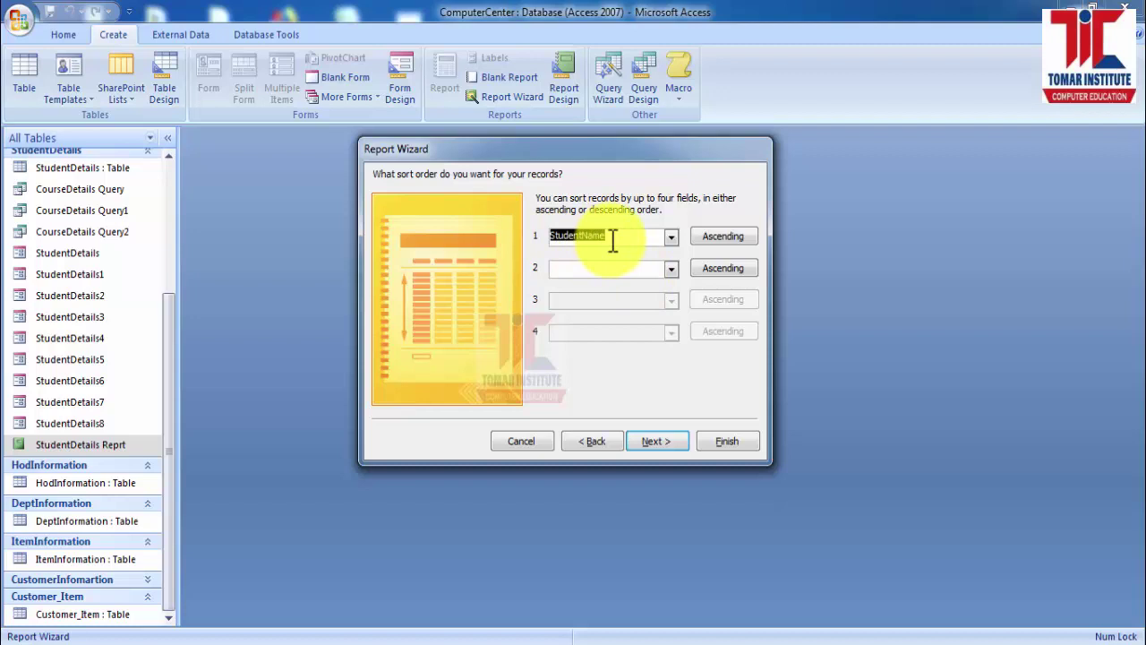
{"action": "left_click", "coordinate": [706, 240]}
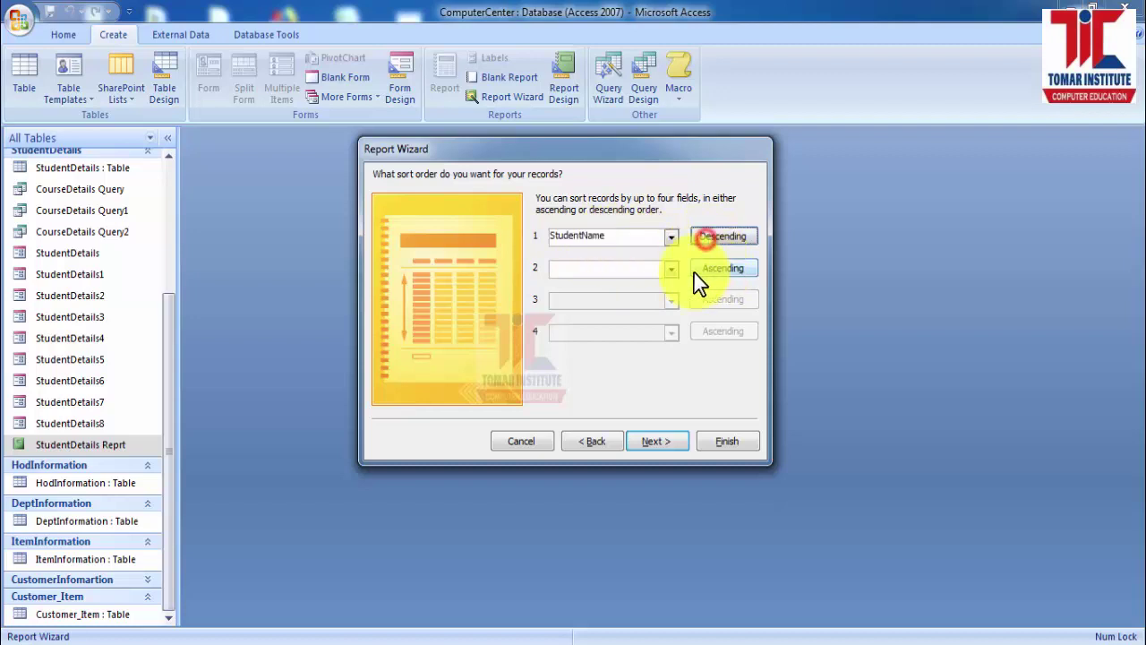
{"action": "left_click", "coordinate": [721, 239]}
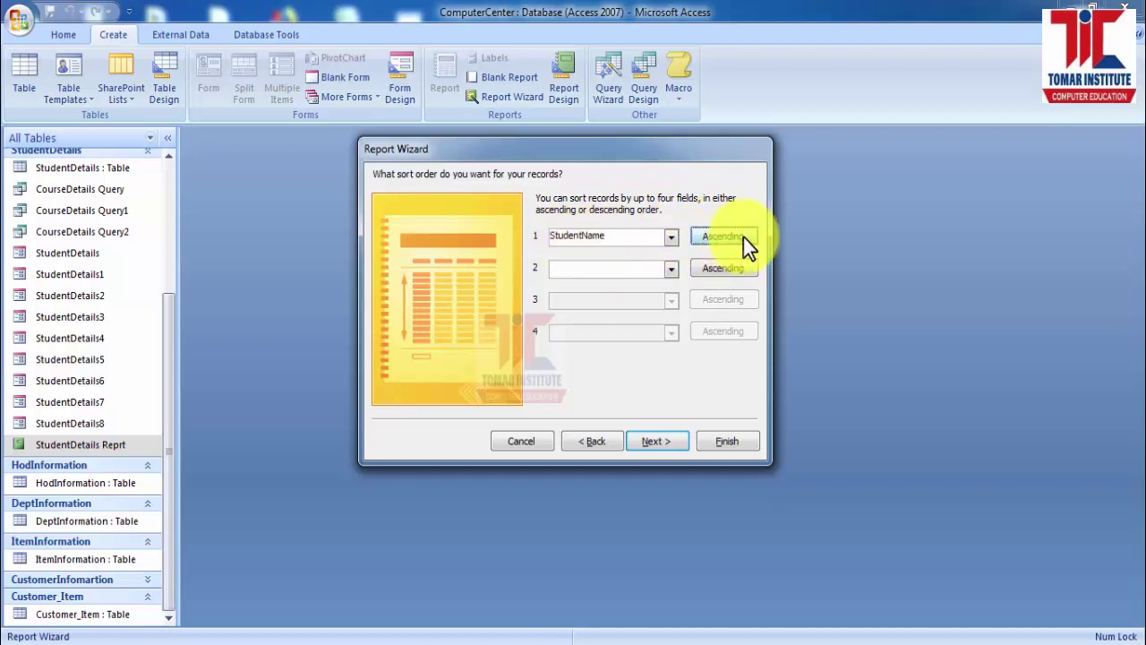
{"action": "left_click", "coordinate": [671, 271]}
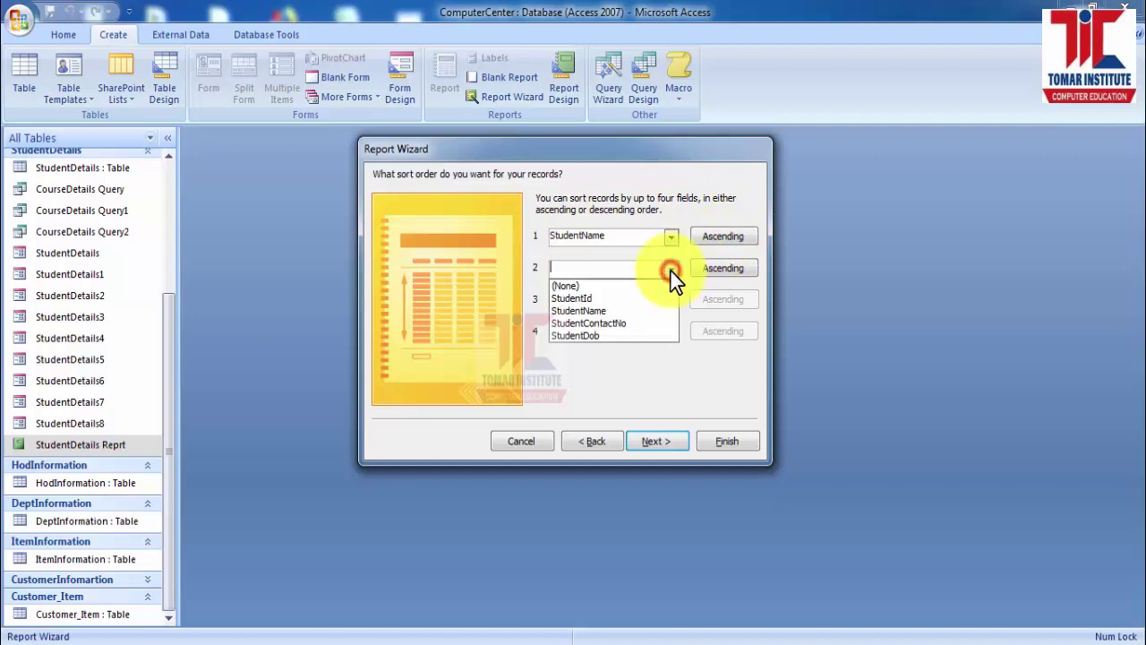
{"action": "left_click", "coordinate": [671, 271]}
{"action": "left_click", "coordinate": [671, 271]}
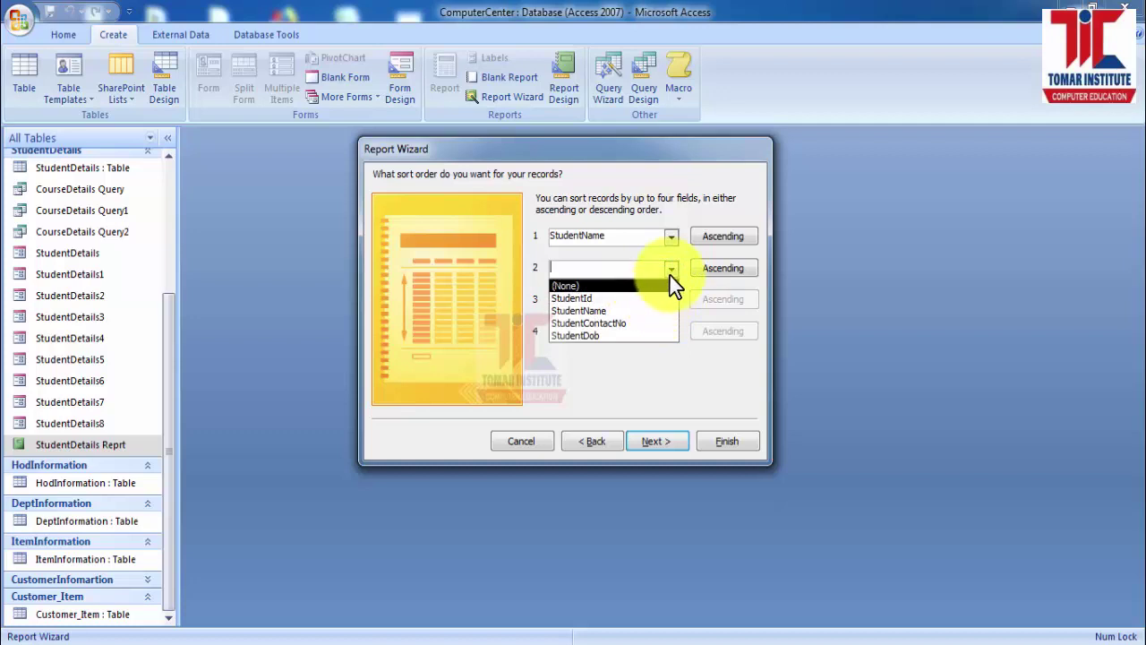
{"action": "left_click", "coordinate": [670, 274]}
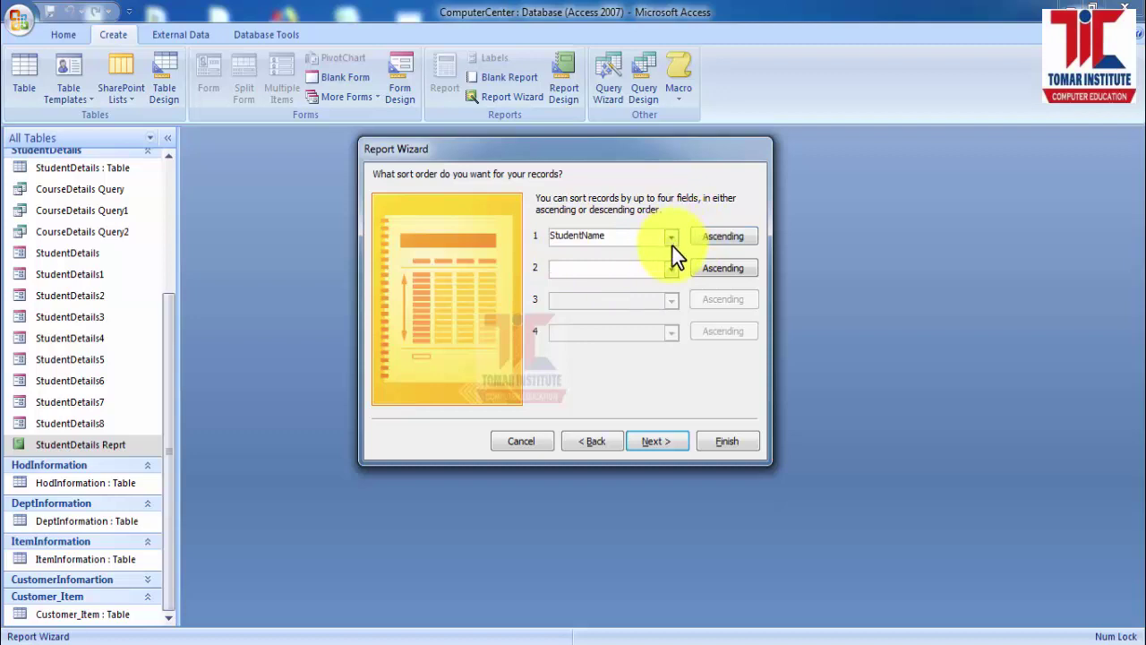
{"action": "left_click", "coordinate": [654, 439]}
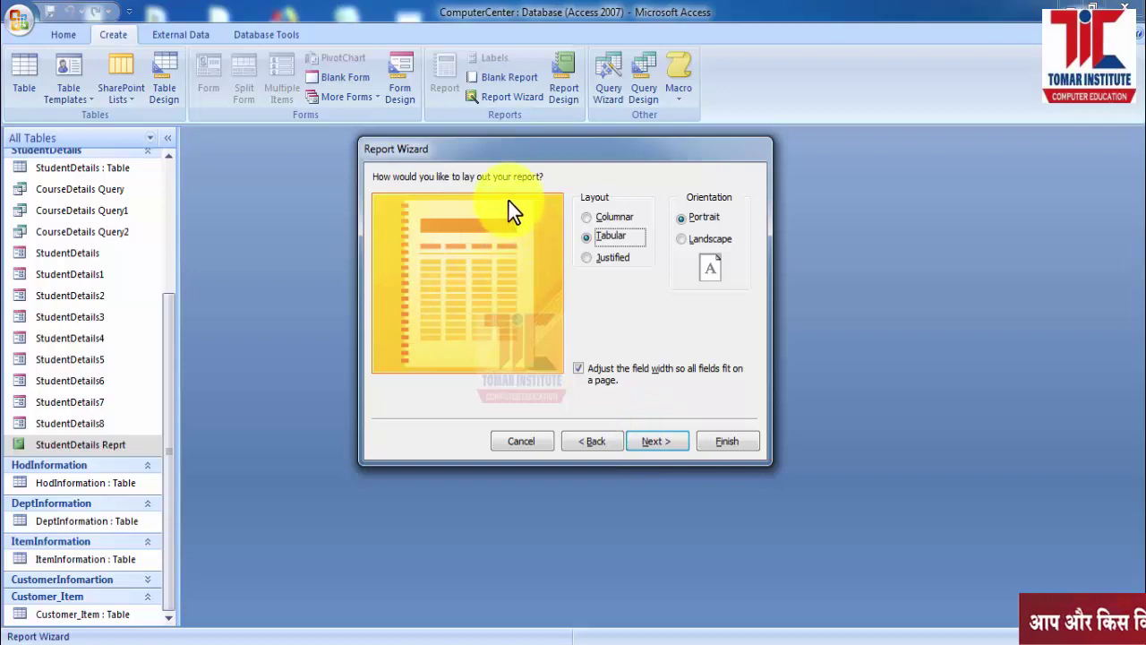
Compare the Columnar, Tabular and Justified layouts and both orientations, and accept Tabular layout with Portrait orientation
{"action": "left_click", "coordinate": [588, 219]}
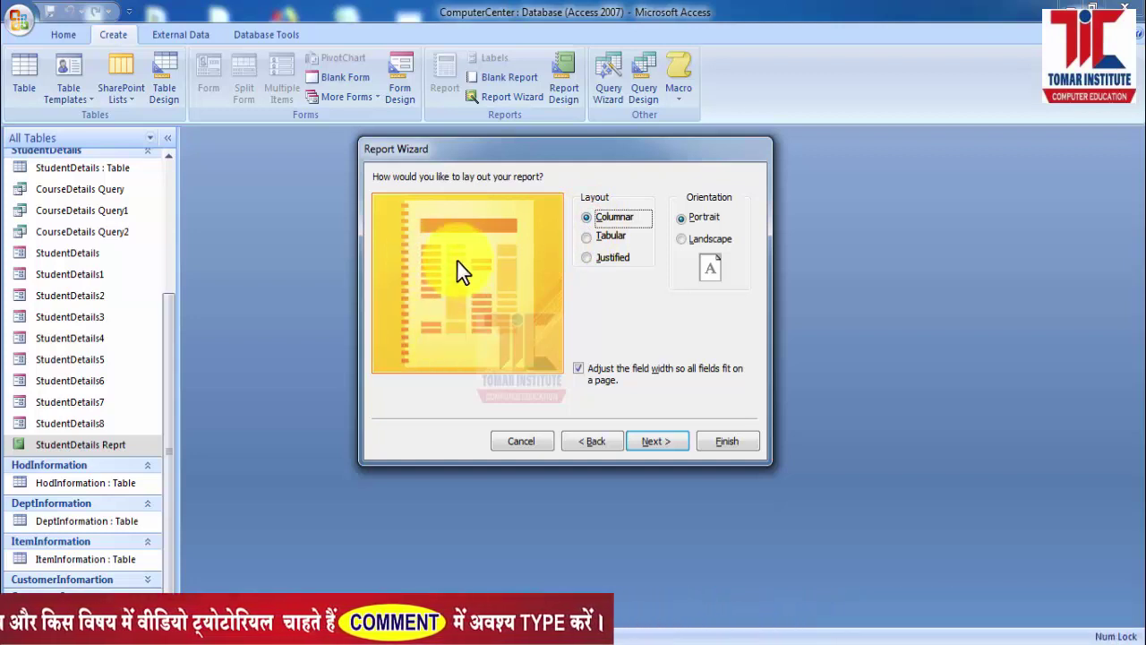
{"action": "left_click", "coordinate": [591, 238]}
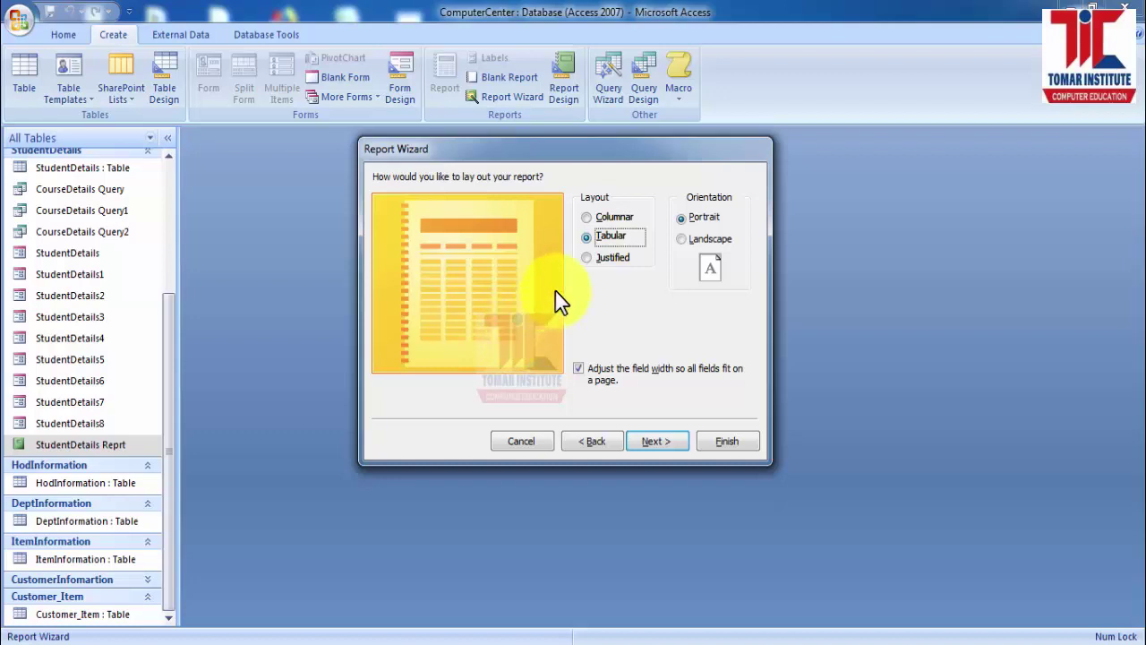
{"action": "left_click", "coordinate": [595, 218]}
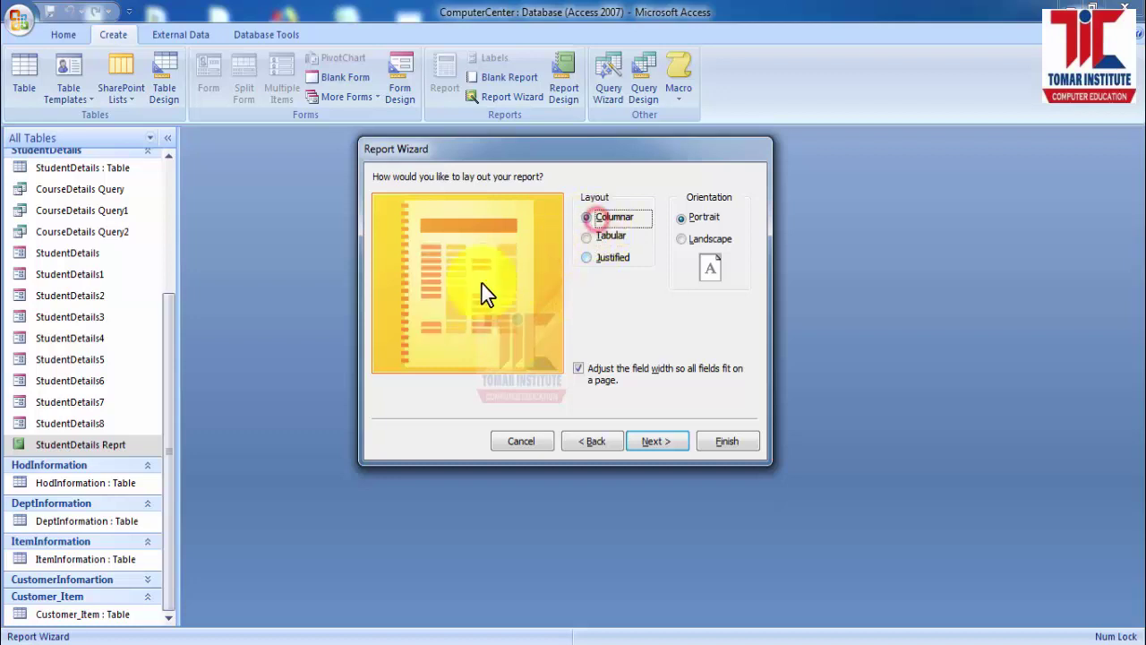
{"action": "left_click", "coordinate": [587, 237]}
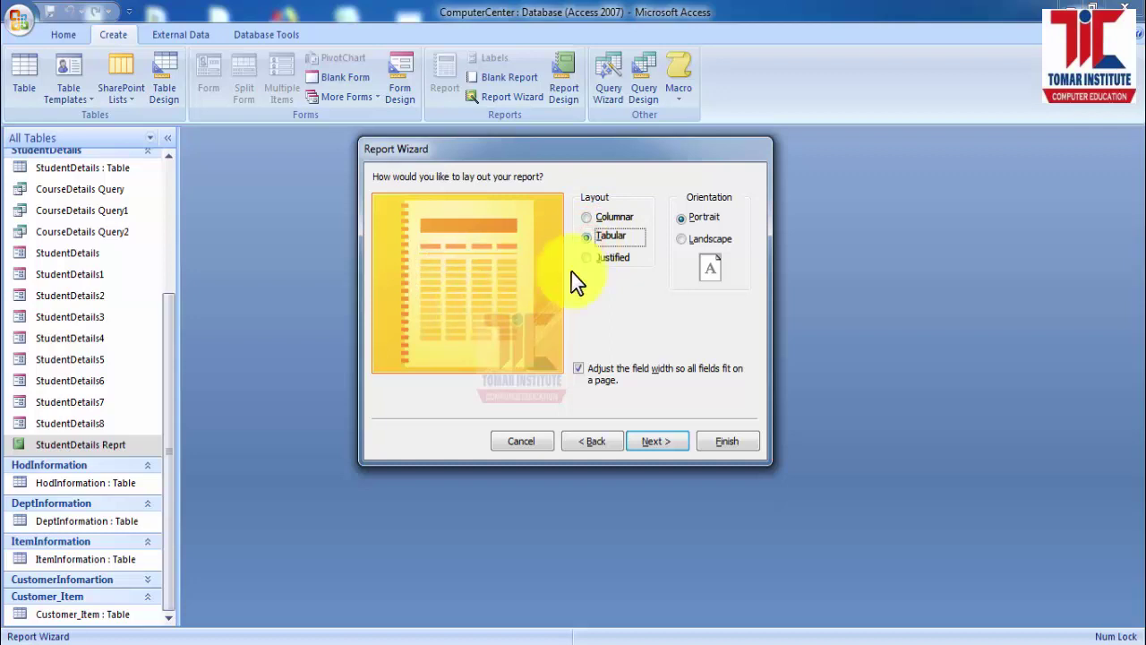
{"action": "left_click", "coordinate": [588, 258]}
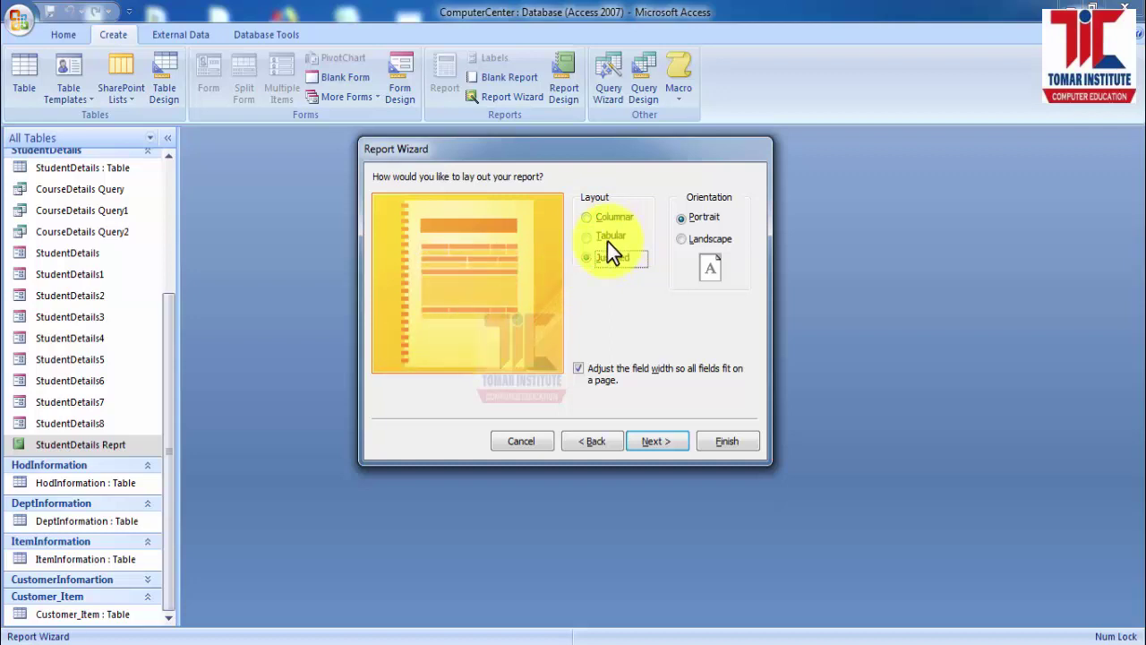
{"action": "left_click", "coordinate": [608, 238]}
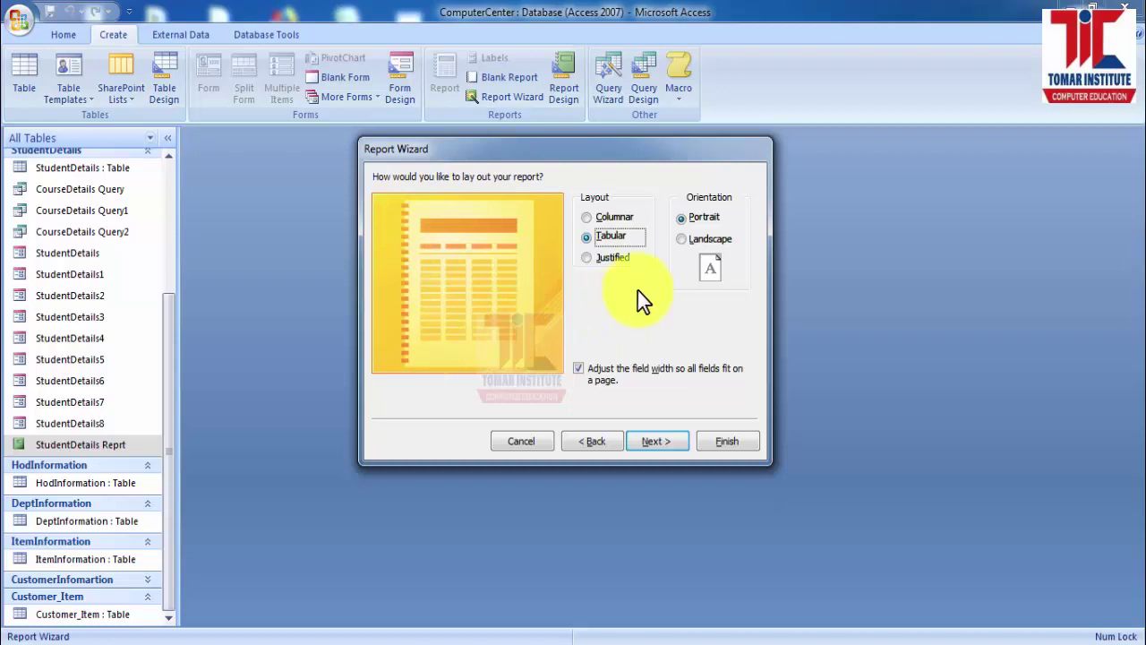
{"action": "left_click", "coordinate": [680, 240]}
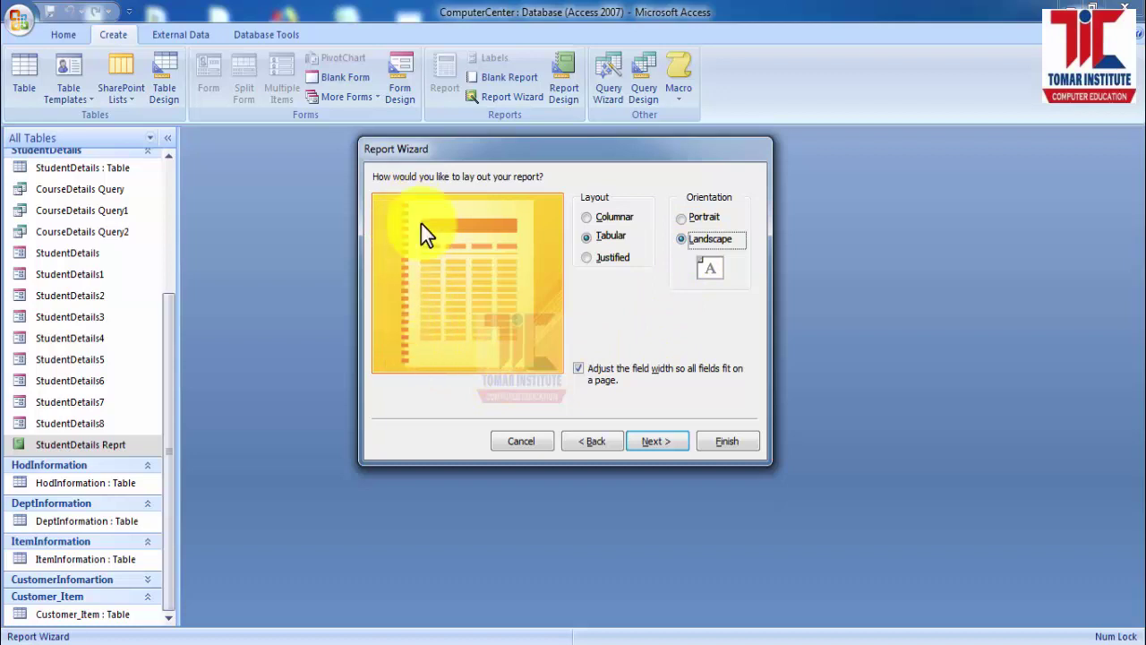
{"action": "left_click", "coordinate": [682, 219]}
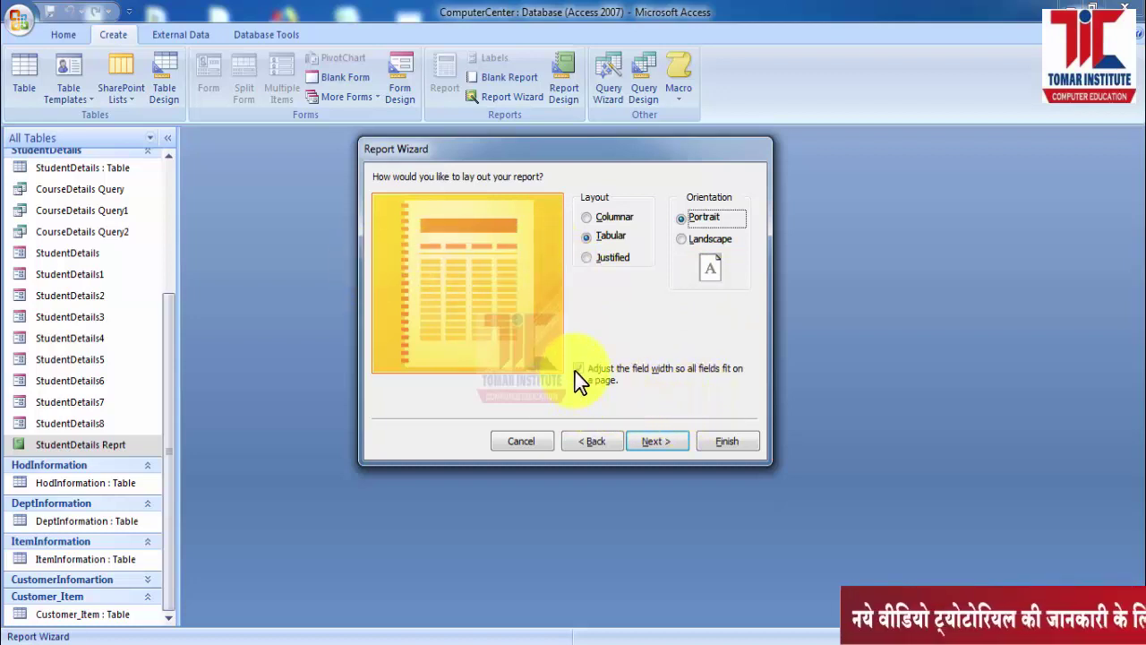
{"action": "left_click", "coordinate": [662, 446]}
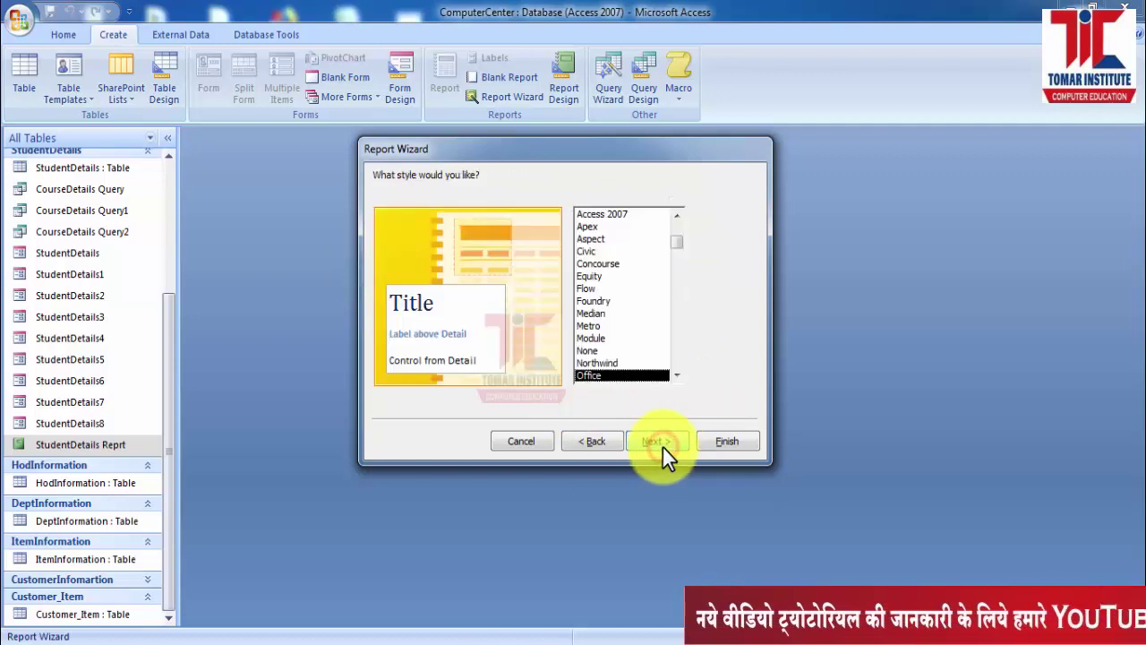
Compare several report styles such as Northwind, Module, Median and Equity, and accept the Flow style
{"action": "left_click", "coordinate": [612, 360]}
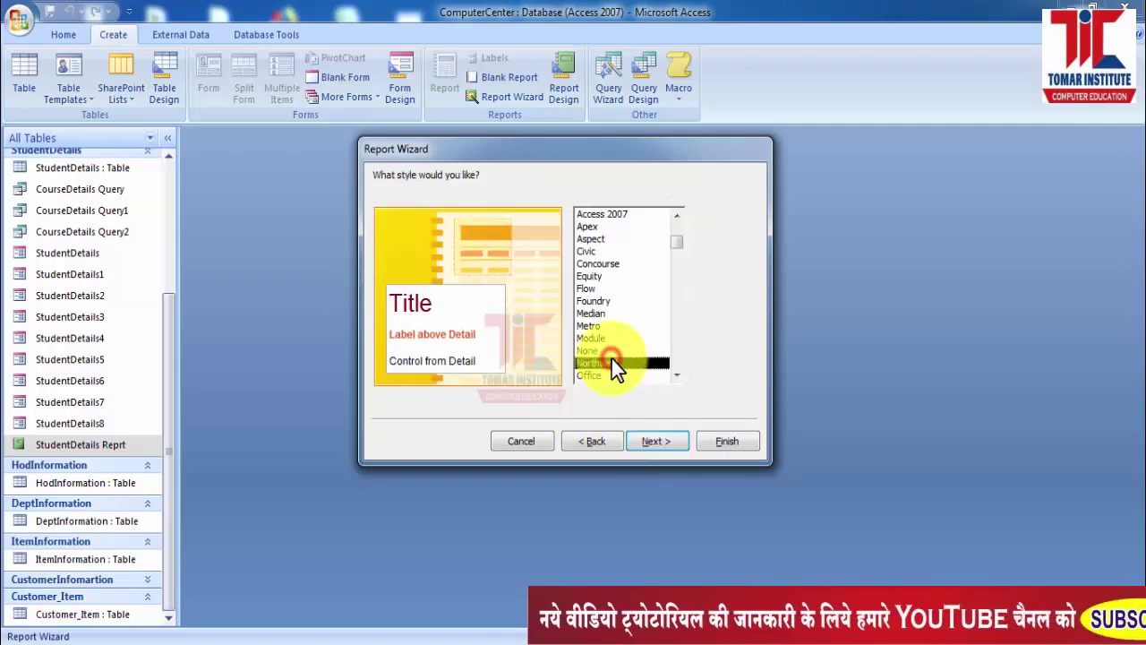
{"action": "left_click", "coordinate": [606, 337]}
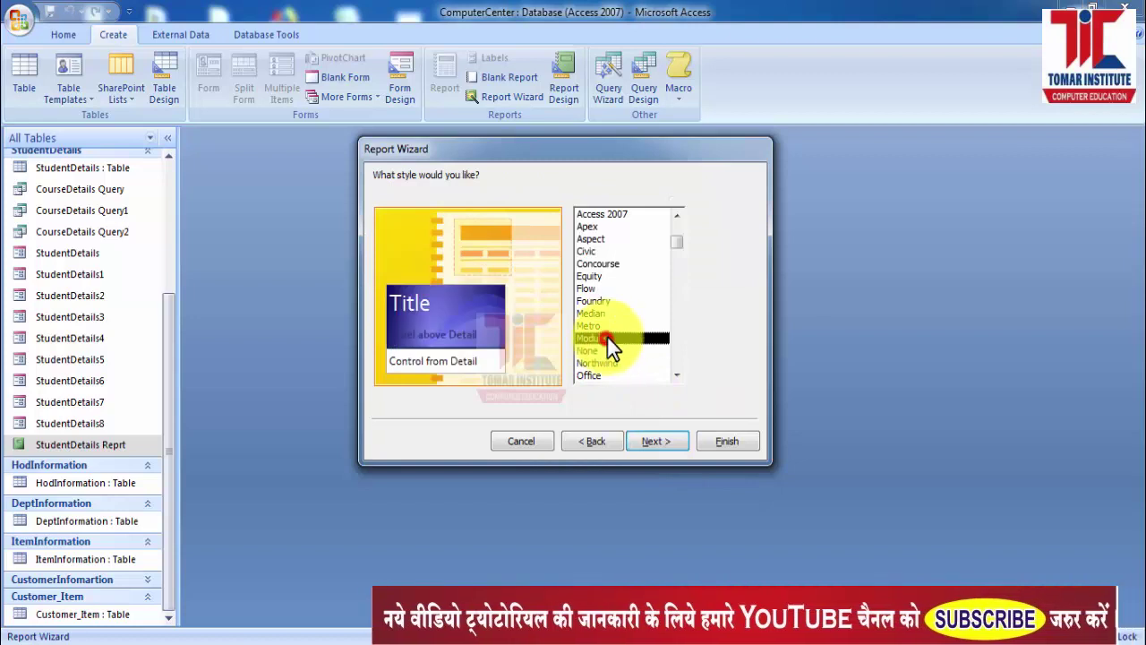
{"action": "left_click", "coordinate": [606, 315]}
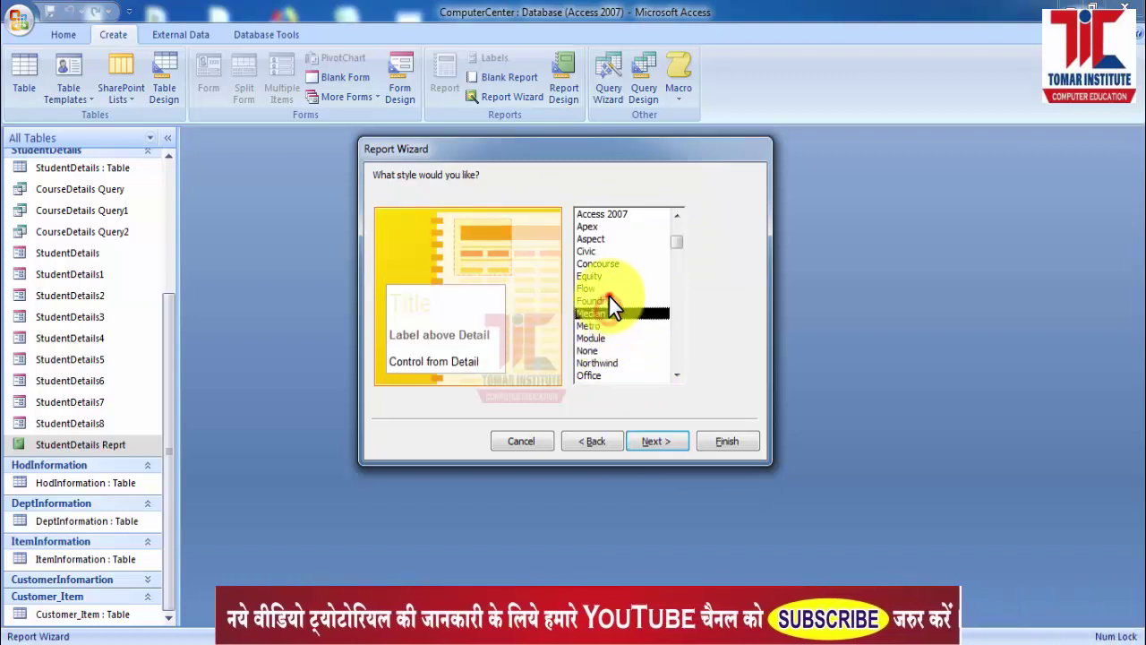
{"action": "left_click", "coordinate": [608, 300]}
{"action": "left_click", "coordinate": [605, 287]}
{"action": "left_click", "coordinate": [602, 276]}
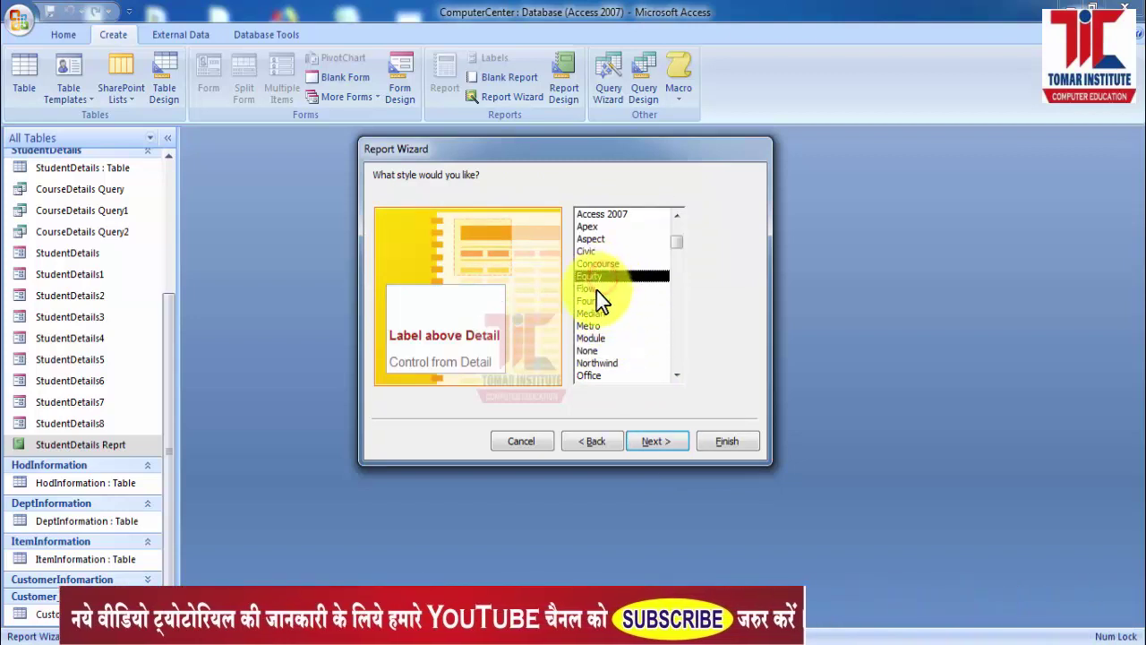
{"action": "left_click", "coordinate": [597, 290]}
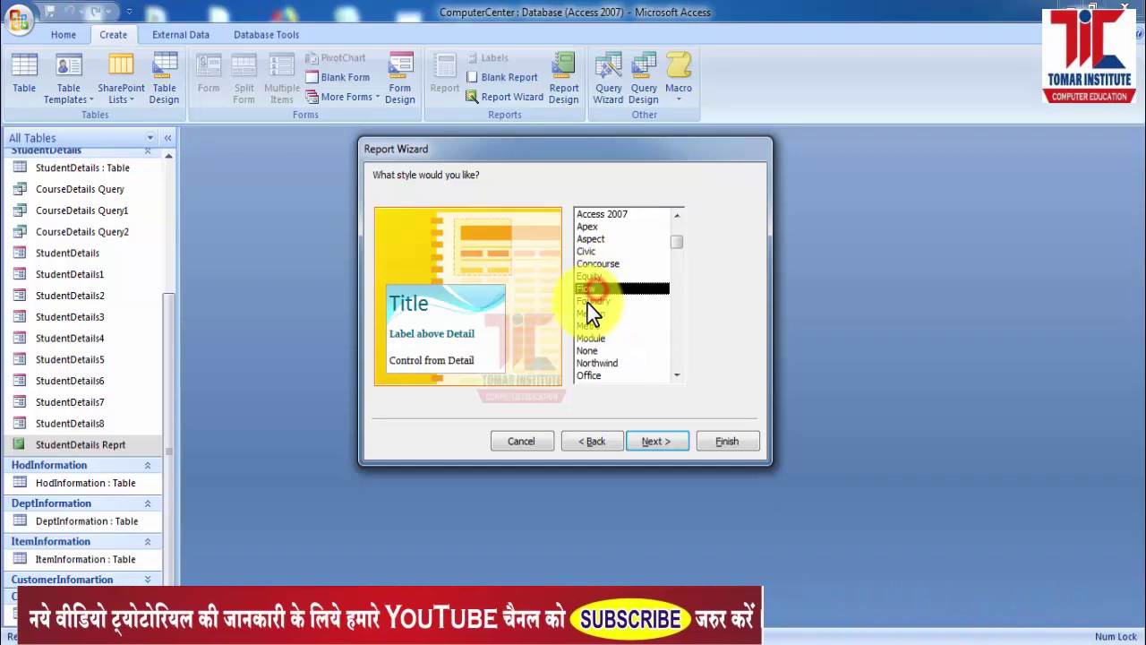
{"action": "left_click", "coordinate": [659, 448]}
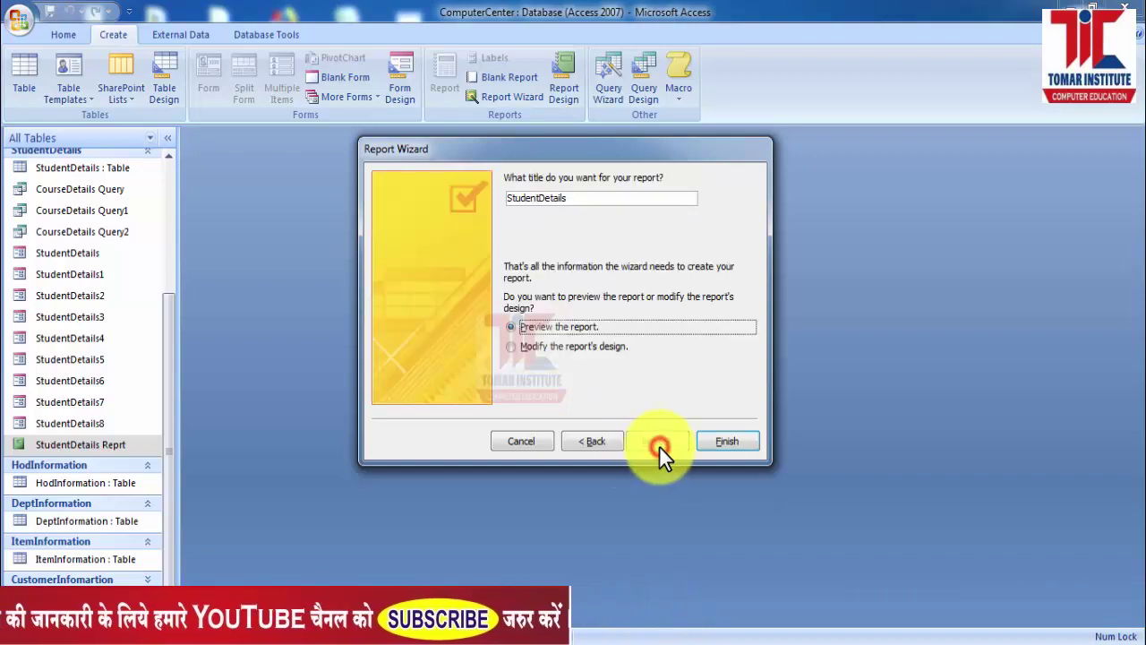
Title the report StudentDetails Reprt2, keep the option to preview it, and finish the Report Wizard
{"action": "left_click", "coordinate": [610, 204]}
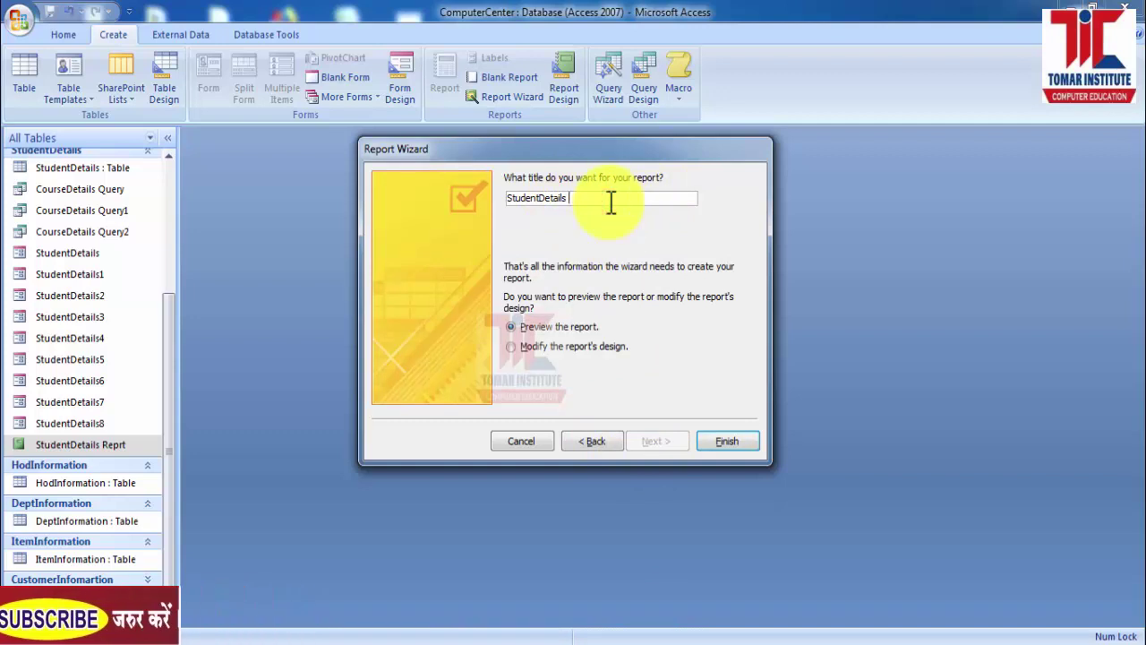
{"action": "type", "text": "Reprt"}
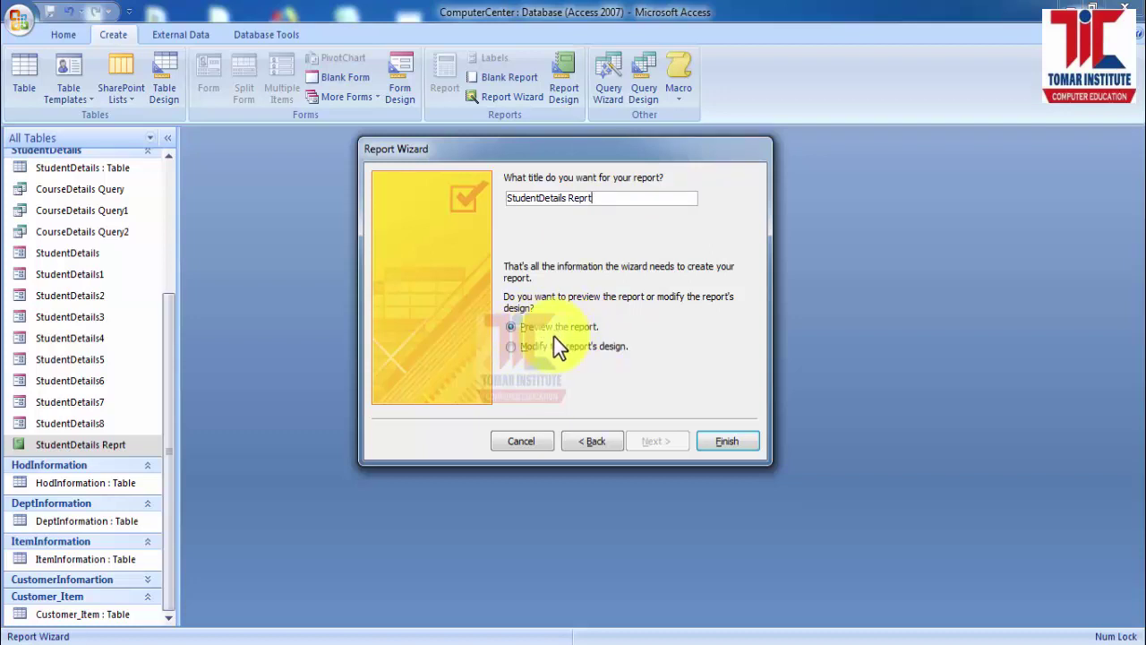
{"action": "left_click", "coordinate": [722, 434]}
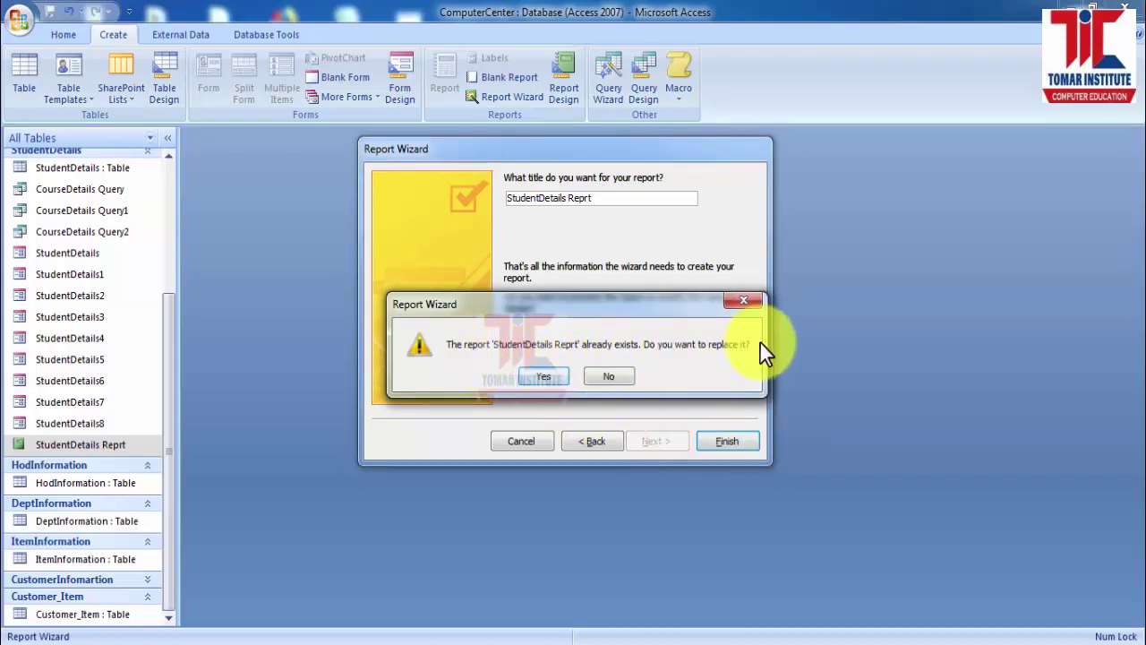
{"action": "left_click", "coordinate": [748, 304]}
{"action": "left_click", "coordinate": [630, 199]}
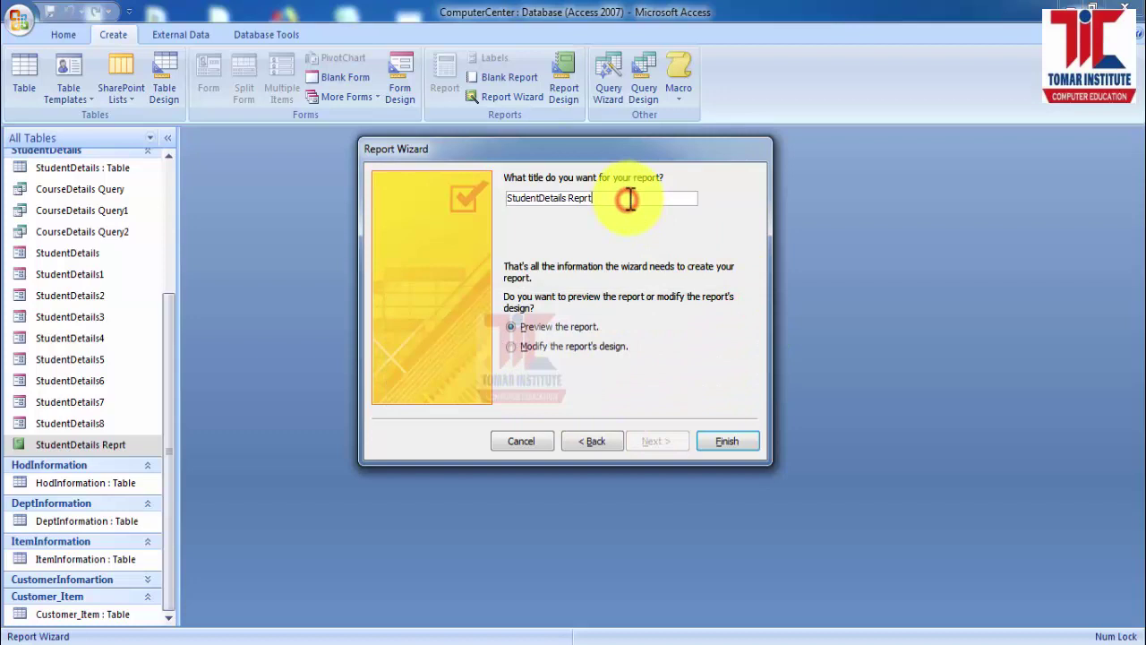
{"action": "type", "text": "2"}
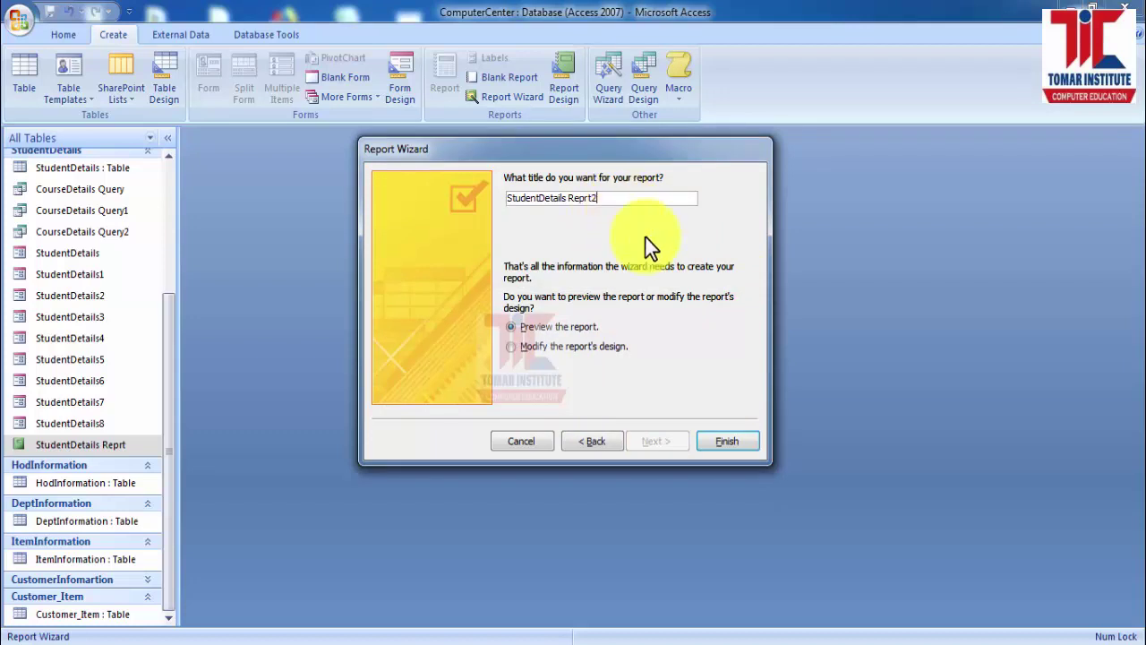
{"action": "left_click", "coordinate": [725, 449]}
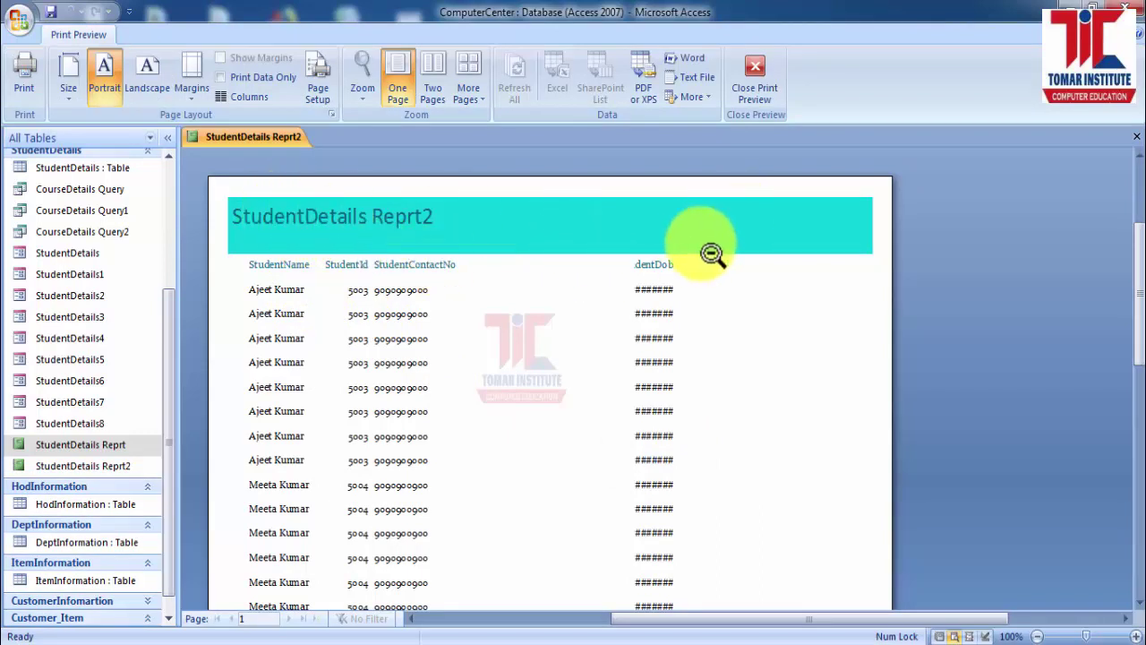
Look through the previewed report page from its header to the last student record
{"action": "scroll", "coordinate": [404, 435], "scroll_direction": "down", "scroll_amount": 5}
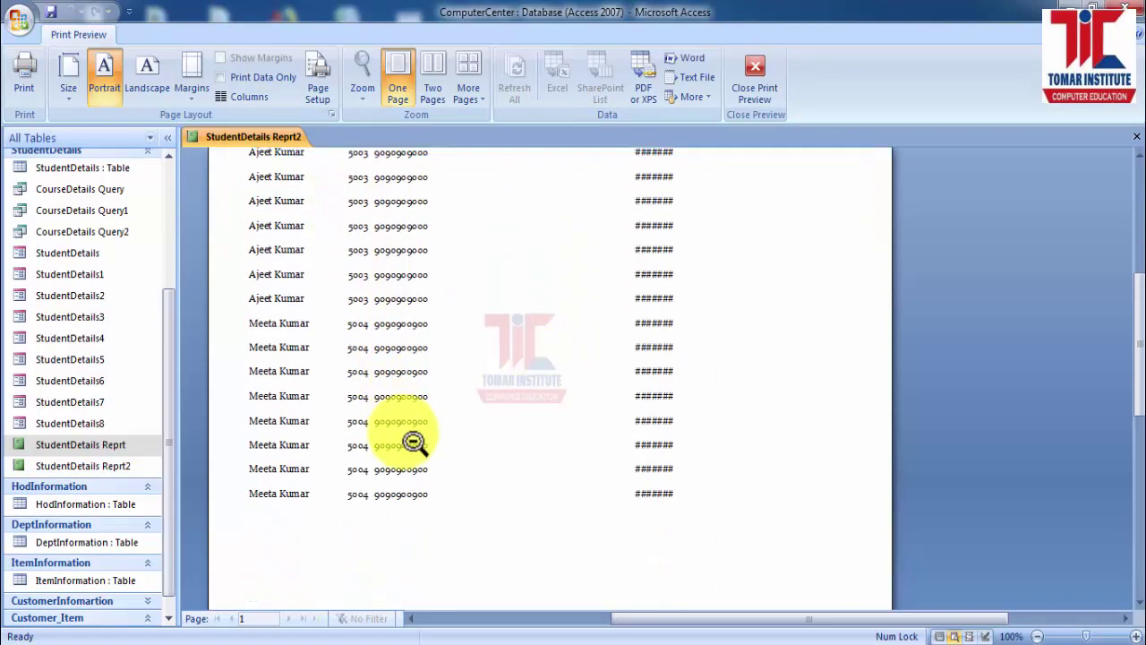
{"action": "scroll", "coordinate": [417, 449], "scroll_direction": "up", "scroll_amount": 5}
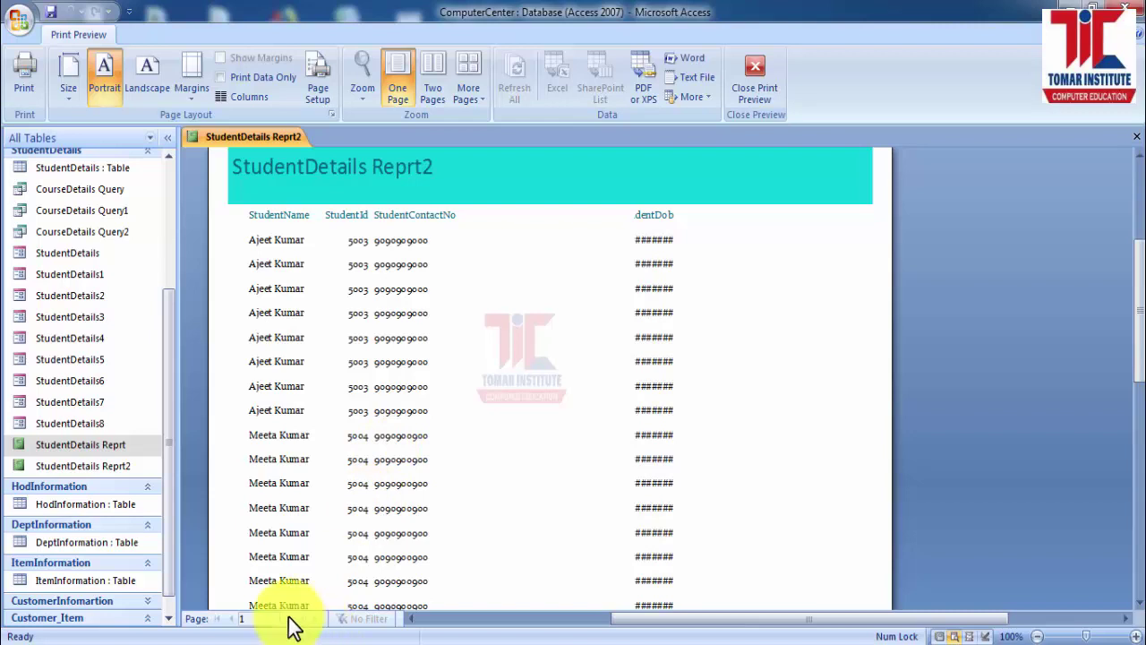
{"action": "scroll", "coordinate": [402, 436], "scroll_direction": "up", "scroll_amount": 3}
{"action": "scroll", "coordinate": [491, 307], "scroll_direction": "down", "scroll_amount": 3}
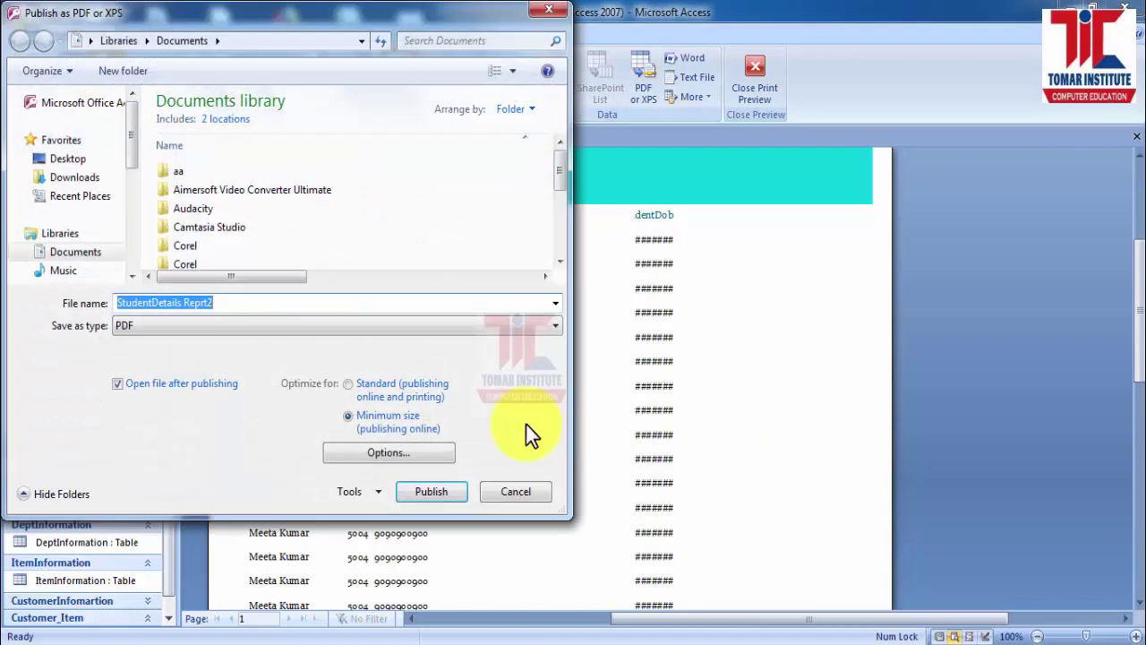
Examine the PDF or XPS publishing options for the report and leave without publishing
{"action": "left_click", "coordinate": [508, 491]}
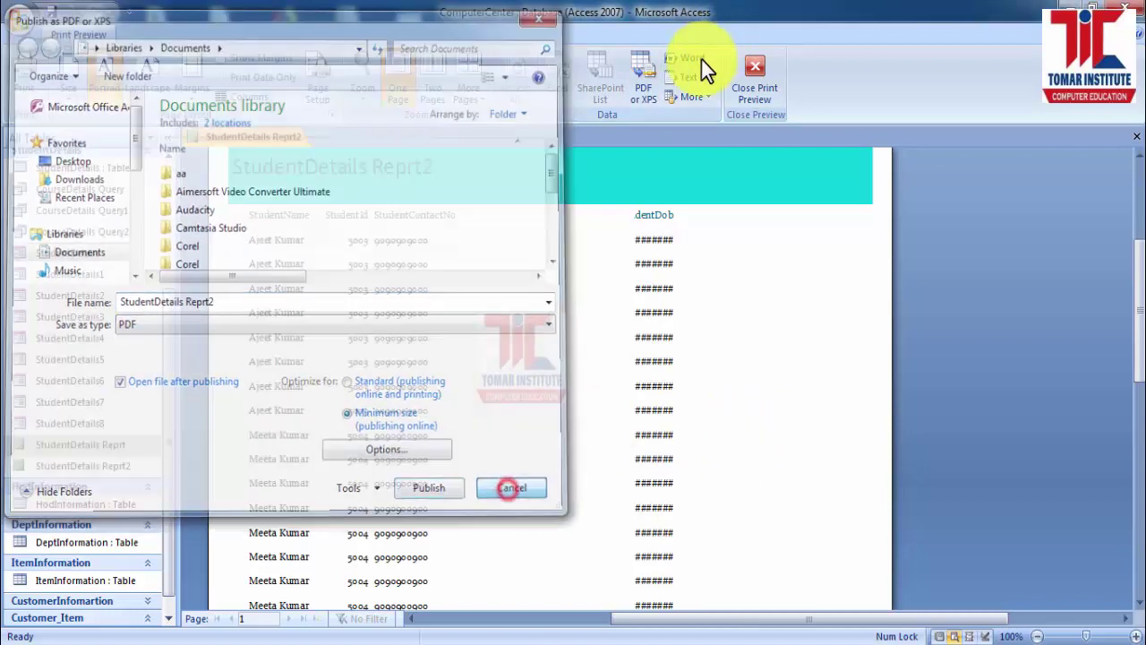
{"action": "left_click", "coordinate": [644, 100]}
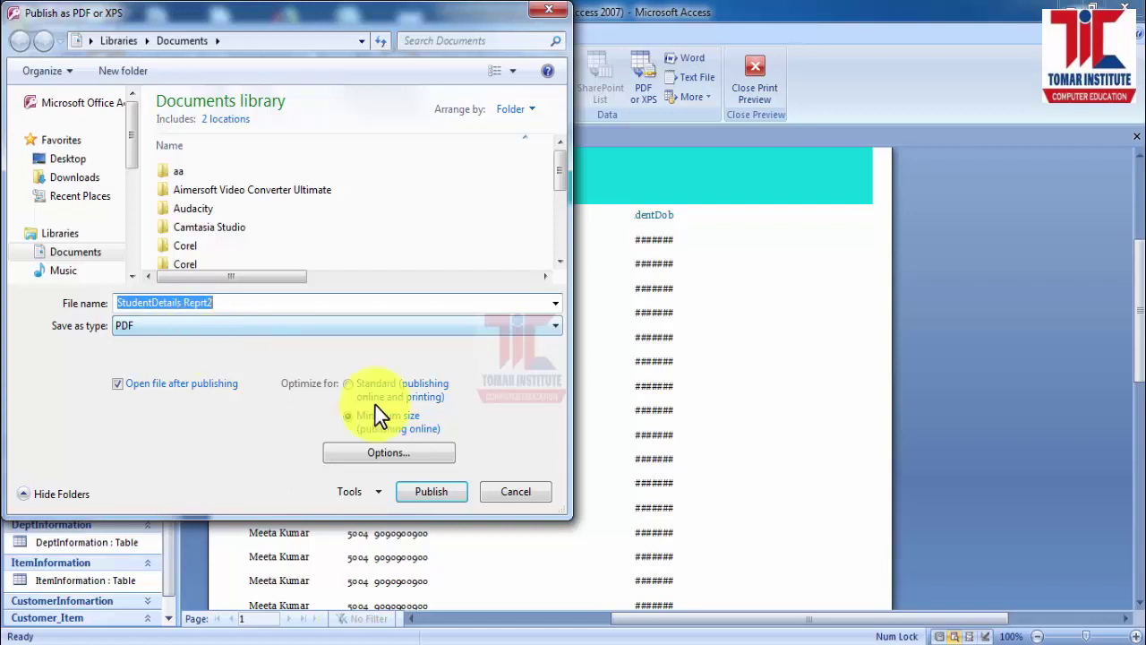
{"action": "left_click", "coordinate": [516, 491]}
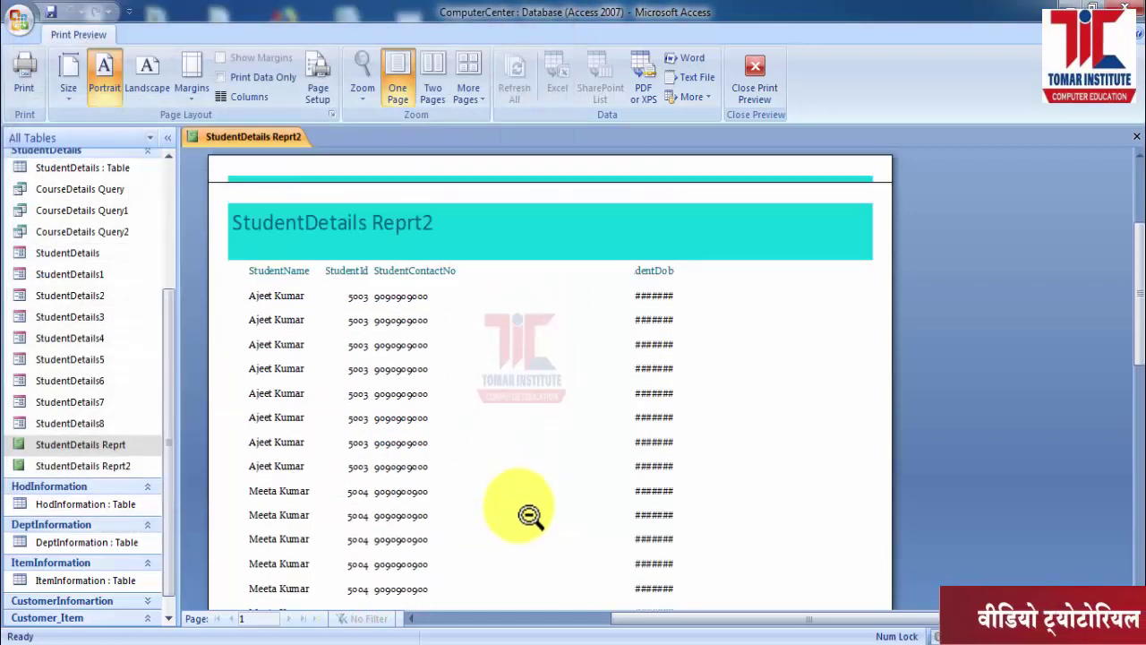
{"action": "scroll", "coordinate": [525, 511], "scroll_direction": "down", "scroll_amount": 2}
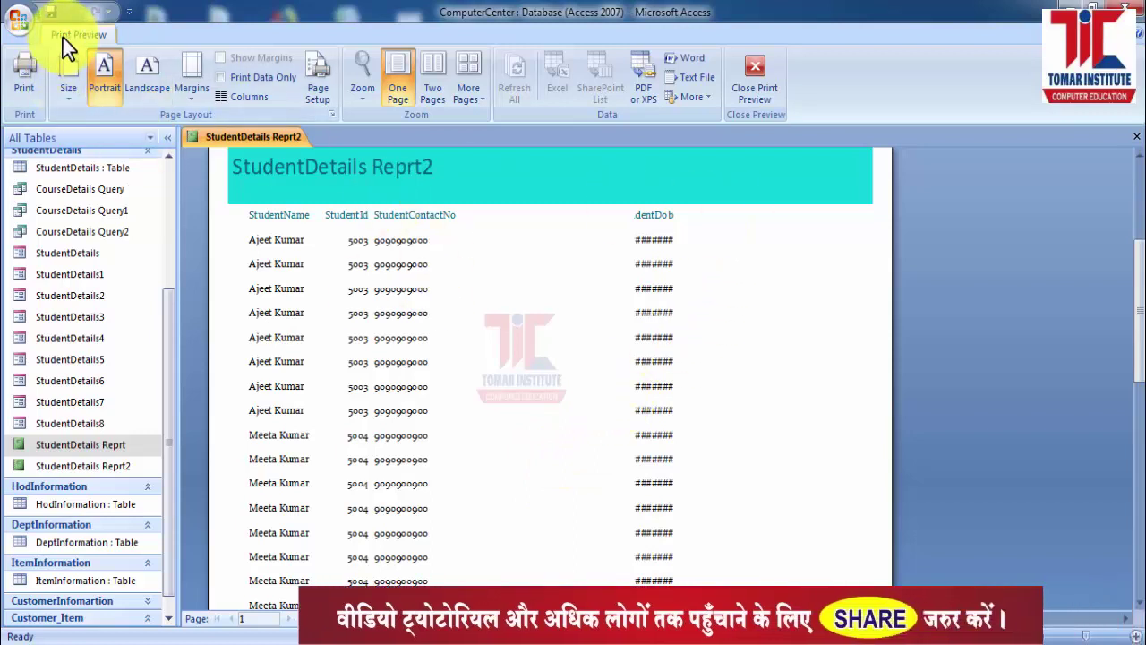
Open the report's print settings and examine the printer selection, print range and number of copies
{"action": "left_click", "coordinate": [19, 95]}
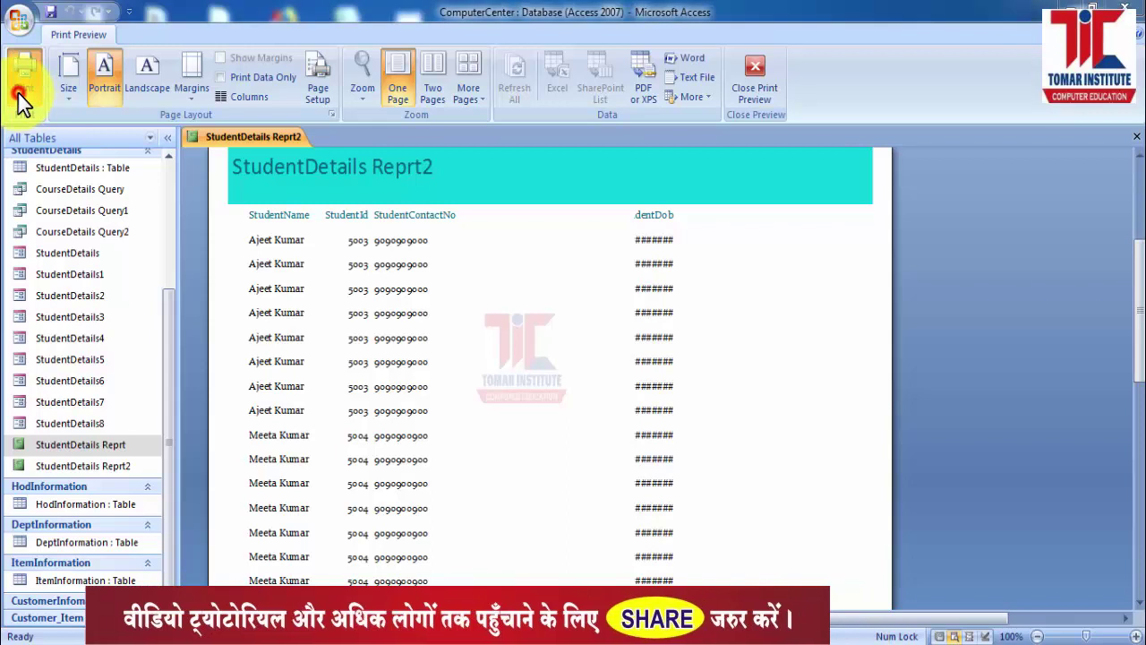
{"action": "left_click", "coordinate": [546, 178]}
{"action": "left_click", "coordinate": [547, 178]}
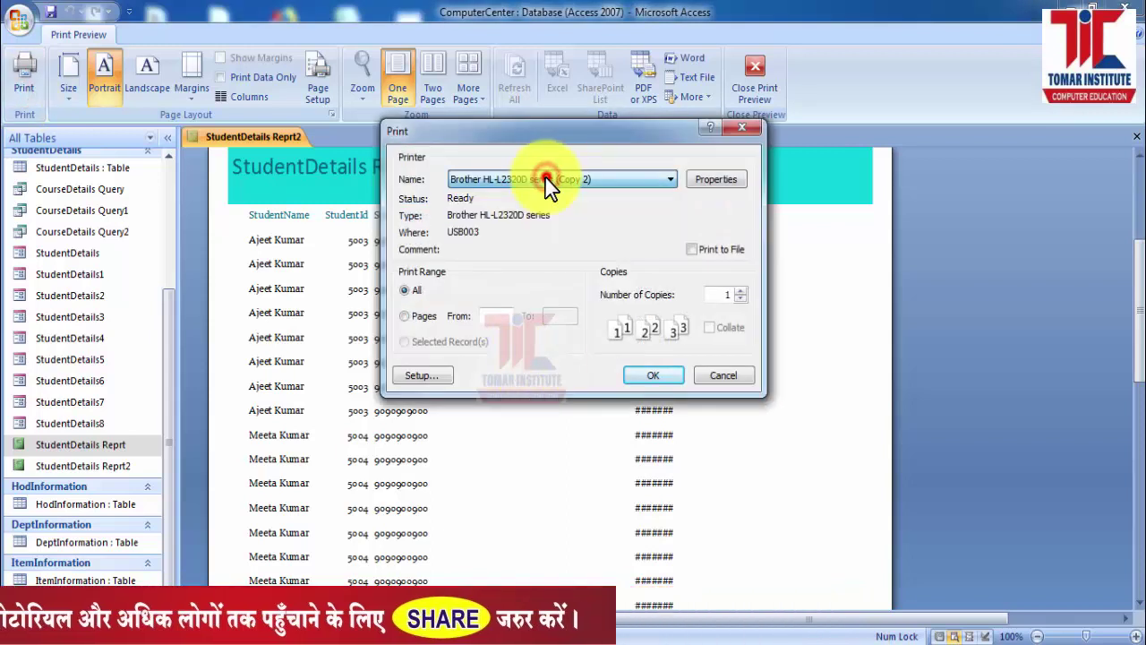
{"action": "left_click", "coordinate": [722, 296]}
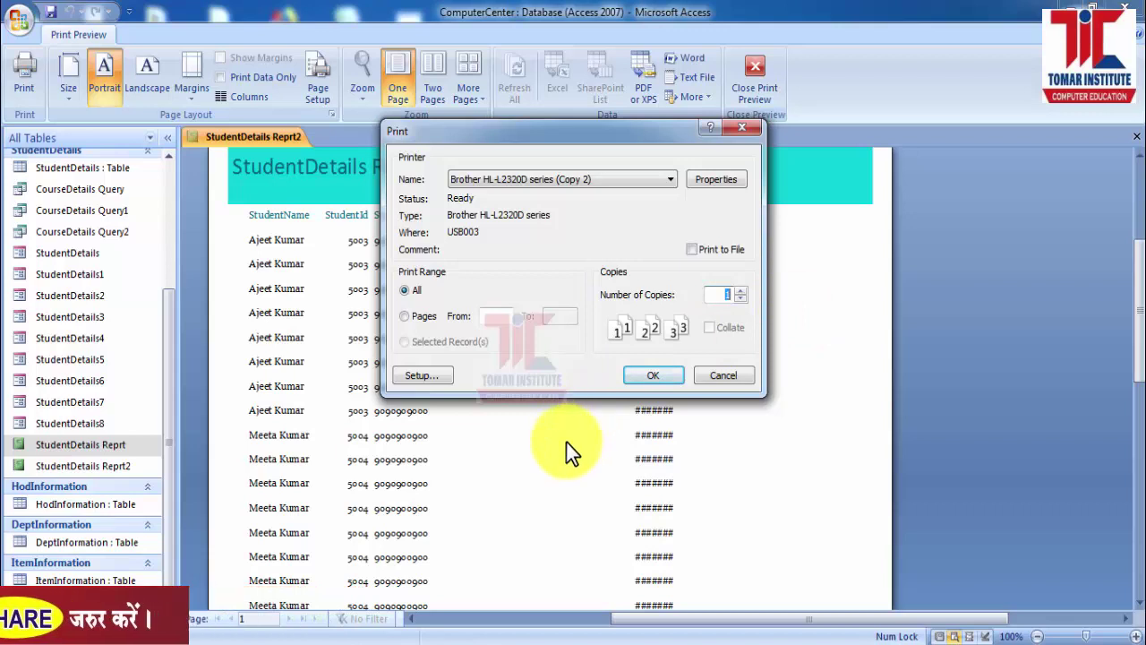
{"action": "left_click", "coordinate": [663, 376]}
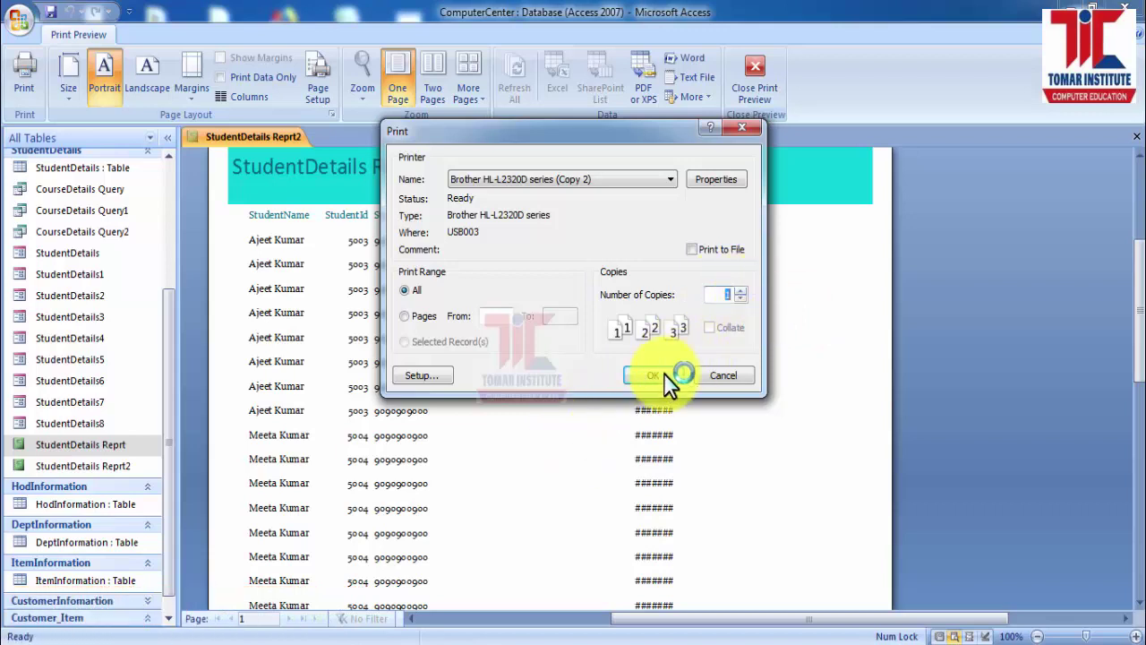
Try A4 paper size and 2-sided printing in the printer properties, and cancel both the properties and the print job
{"action": "left_click", "coordinate": [722, 178]}
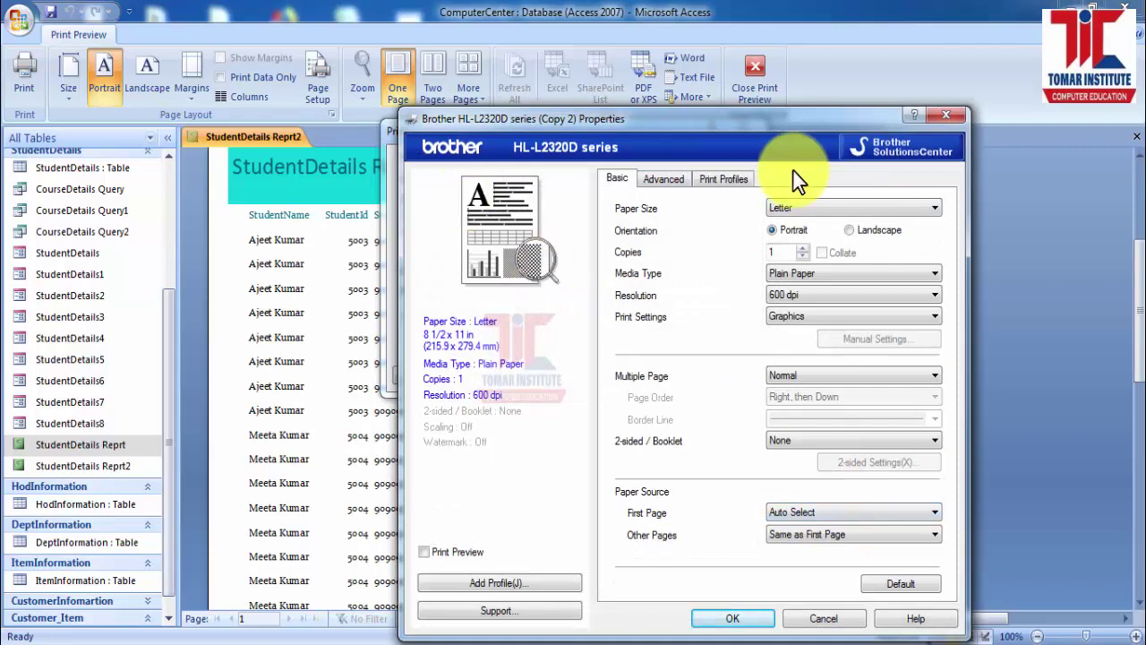
{"action": "left_click", "coordinate": [837, 208]}
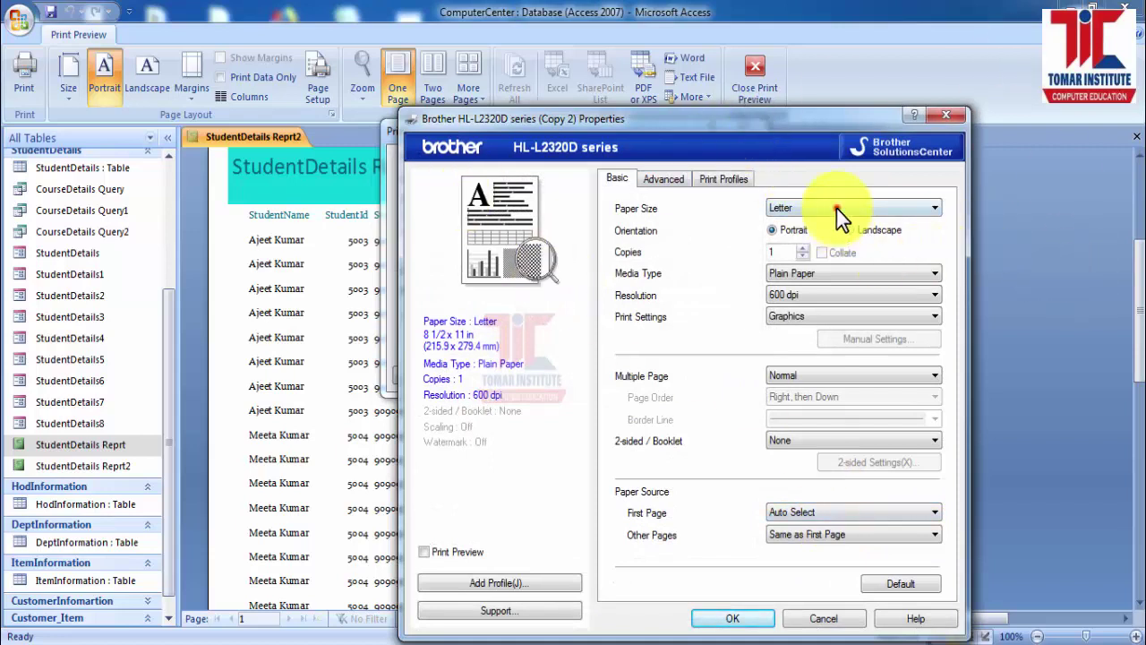
{"action": "left_click", "coordinate": [831, 220]}
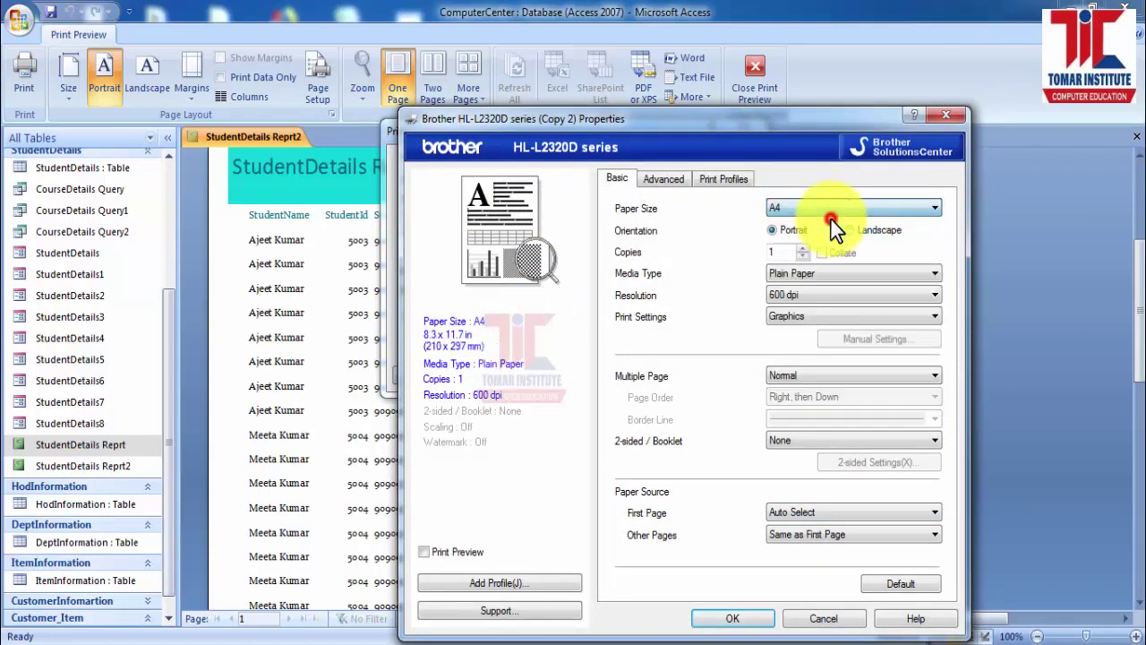
{"action": "left_click", "coordinate": [803, 438]}
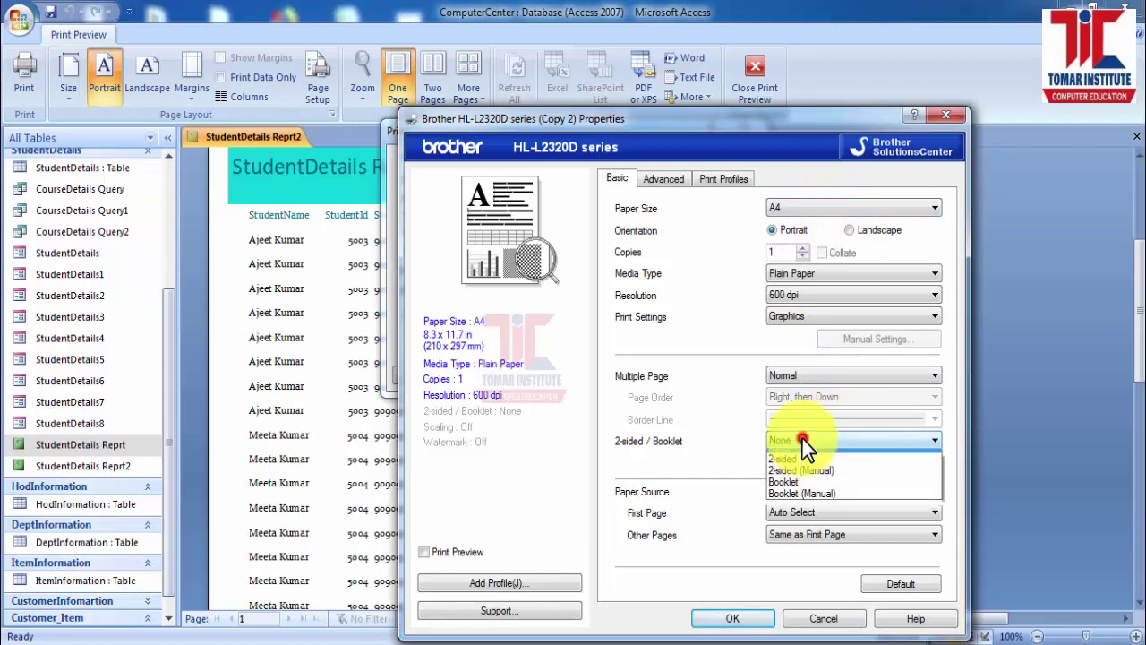
{"action": "left_click", "coordinate": [805, 469]}
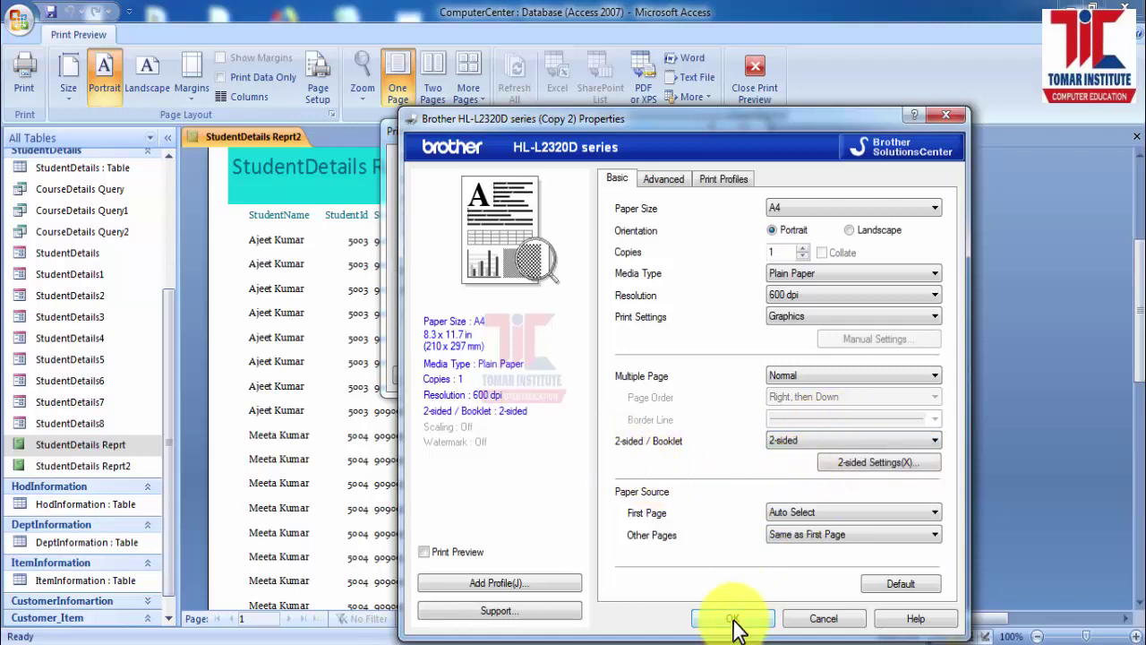
{"action": "left_click", "coordinate": [821, 619]}
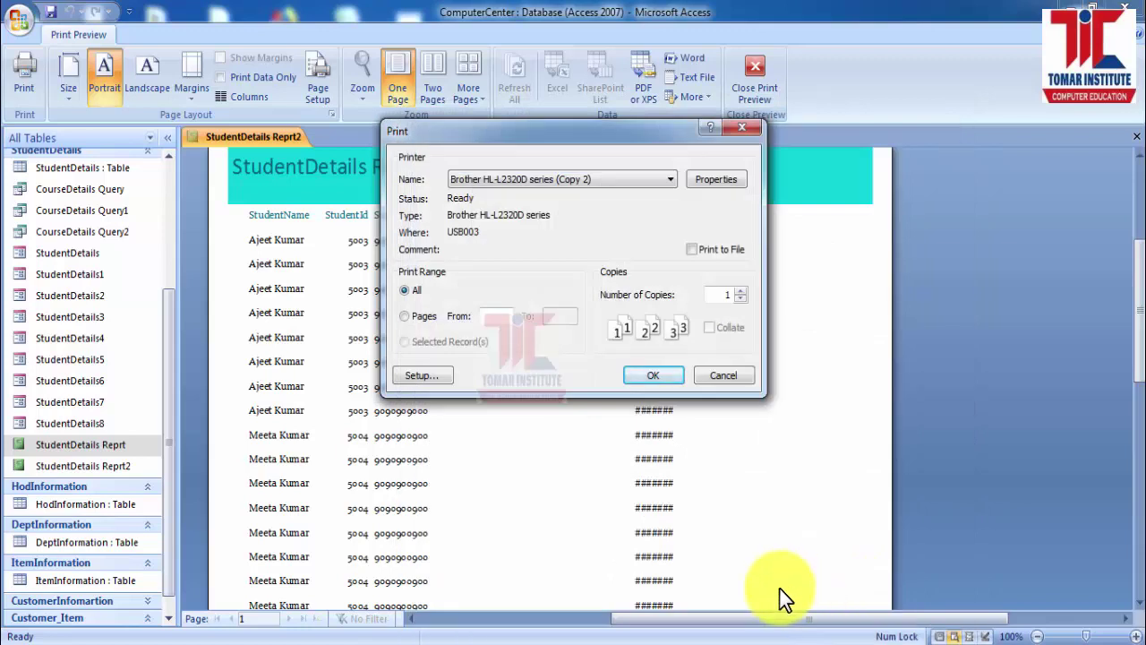
{"action": "left_click", "coordinate": [723, 374]}
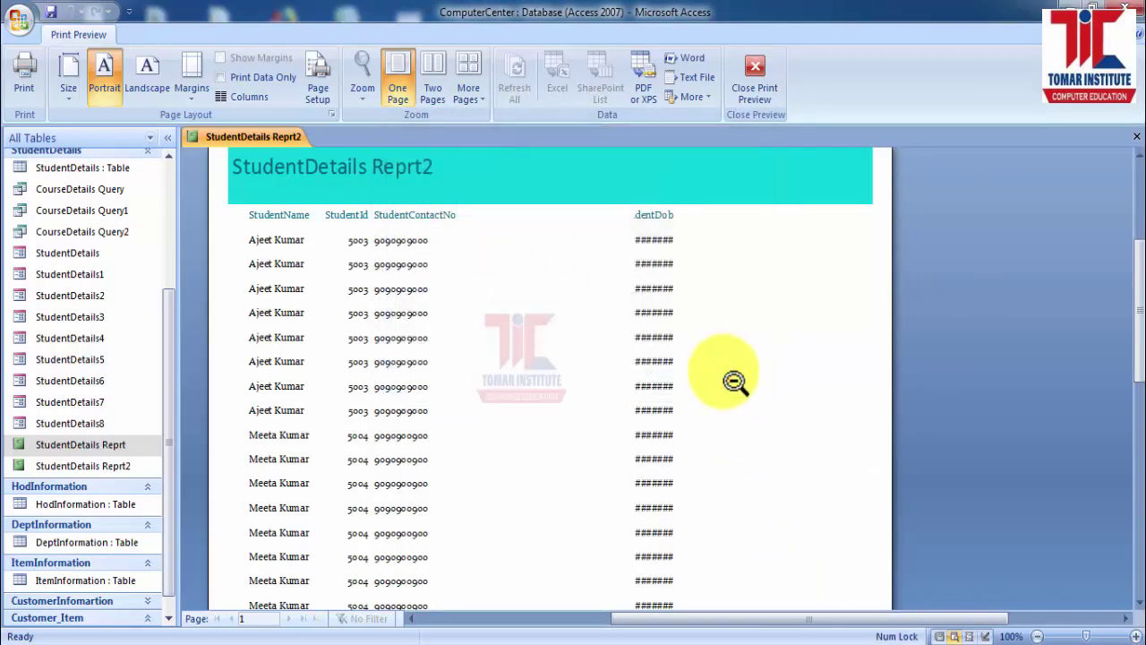
Leave the print preview of StudentDetails Reprt2 and close the report
{"action": "left_click", "coordinate": [753, 102]}
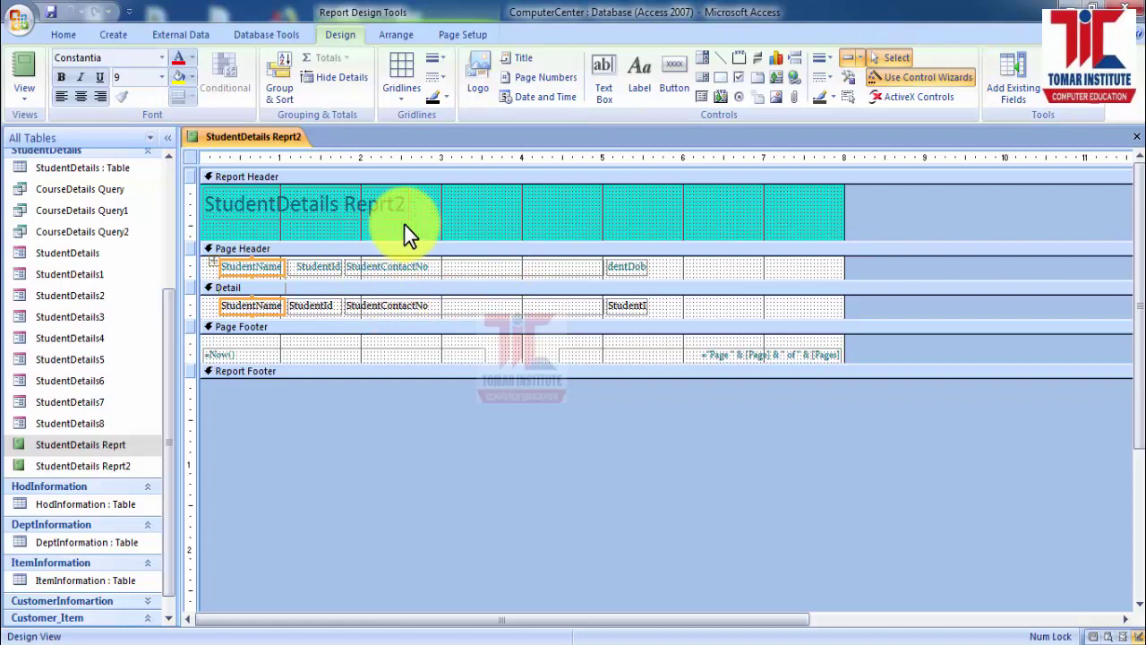
{"action": "right_click", "coordinate": [251, 141]}
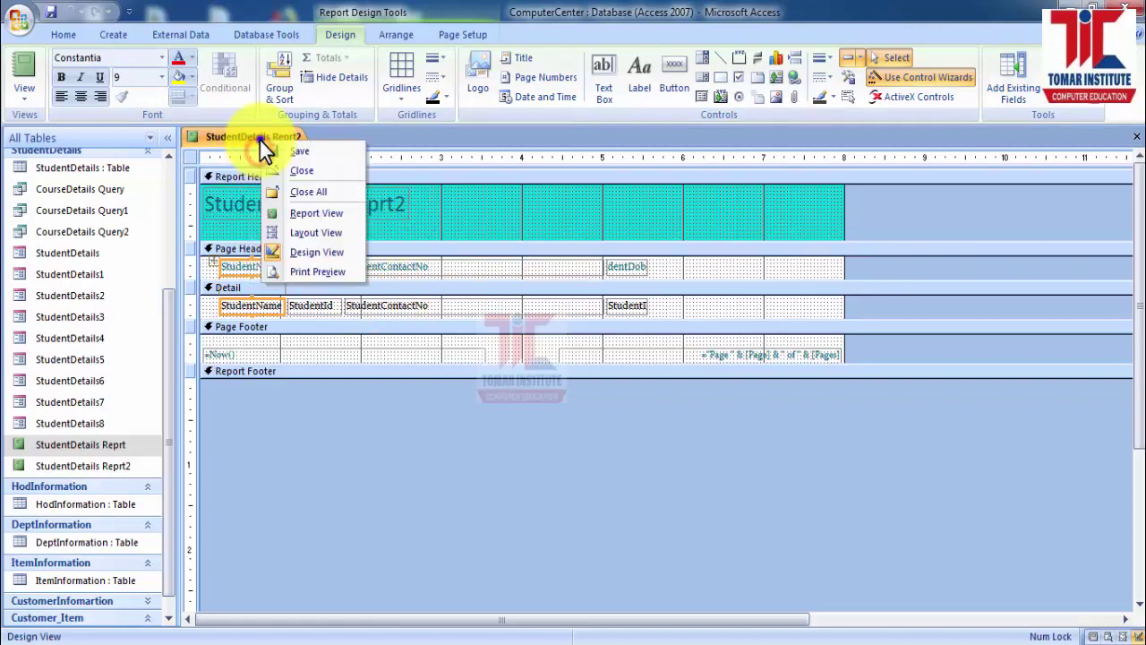
{"action": "left_click", "coordinate": [285, 168]}
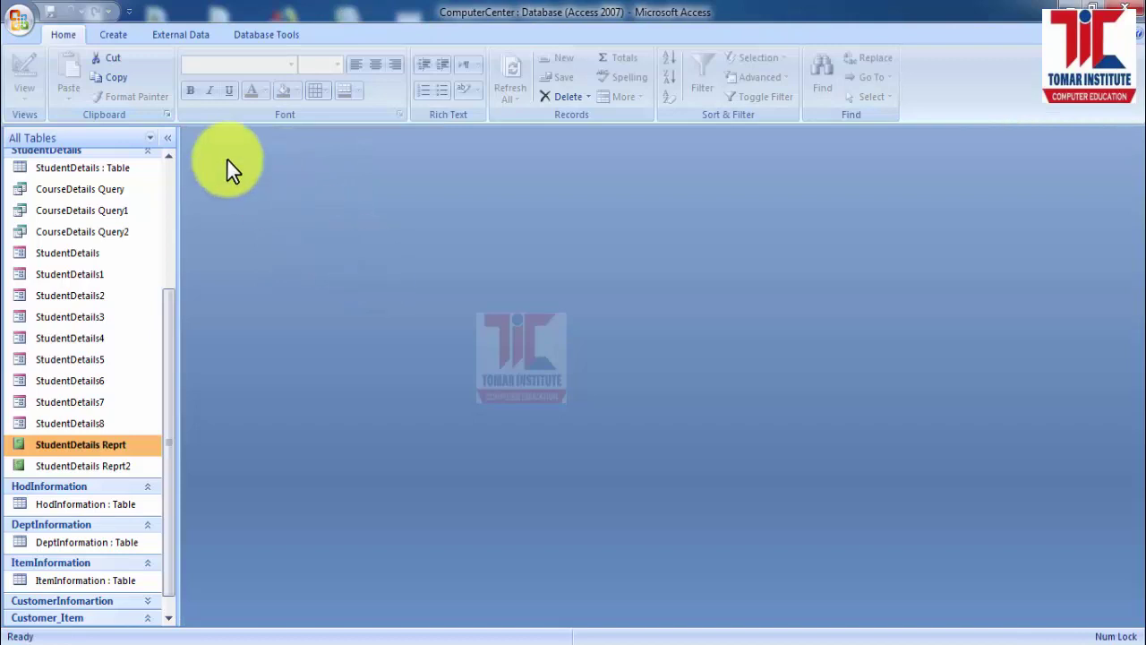
Create a blank report, close its field list, and show the report creation commands again
{"action": "left_click", "coordinate": [108, 40]}
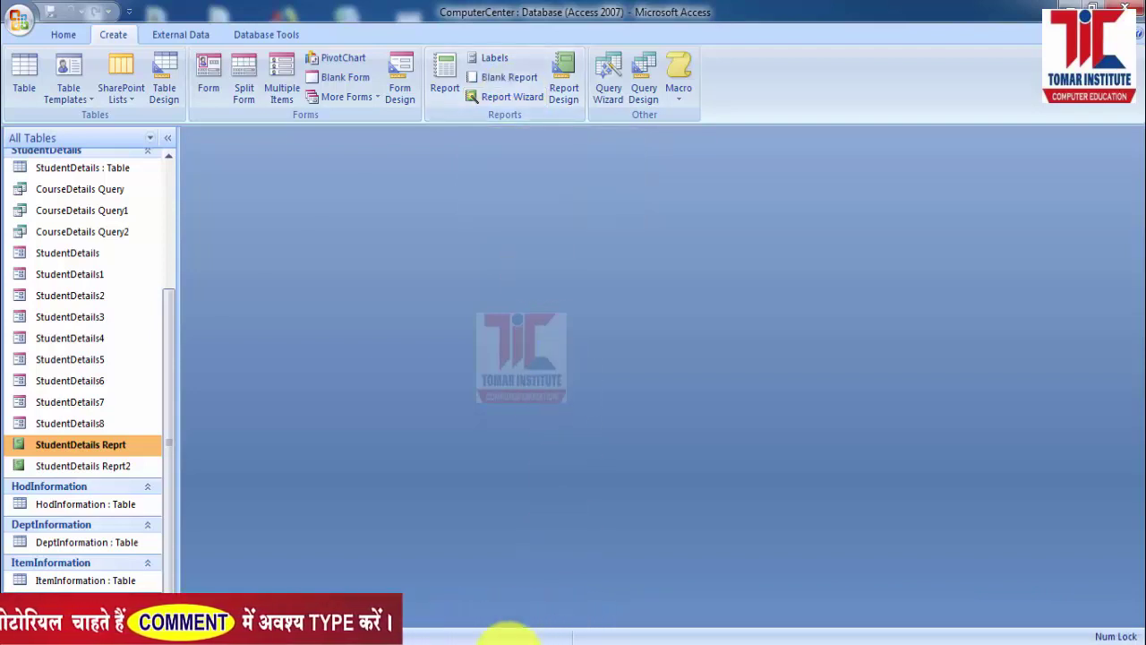
{"action": "left_click", "coordinate": [508, 639]}
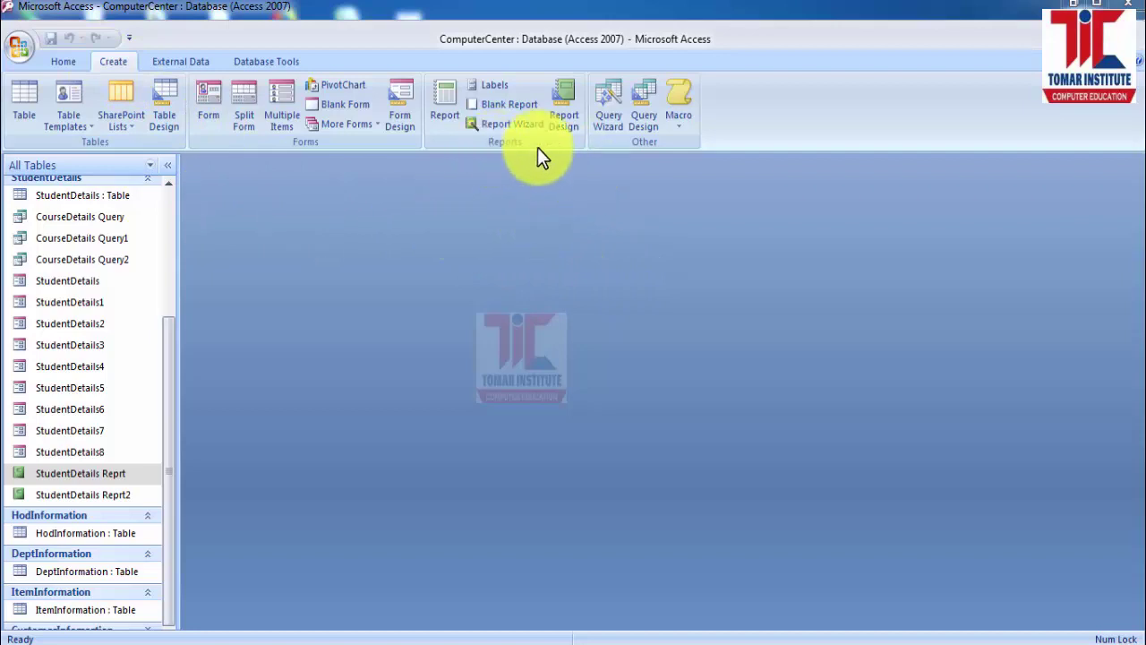
{"action": "left_click", "coordinate": [496, 105]}
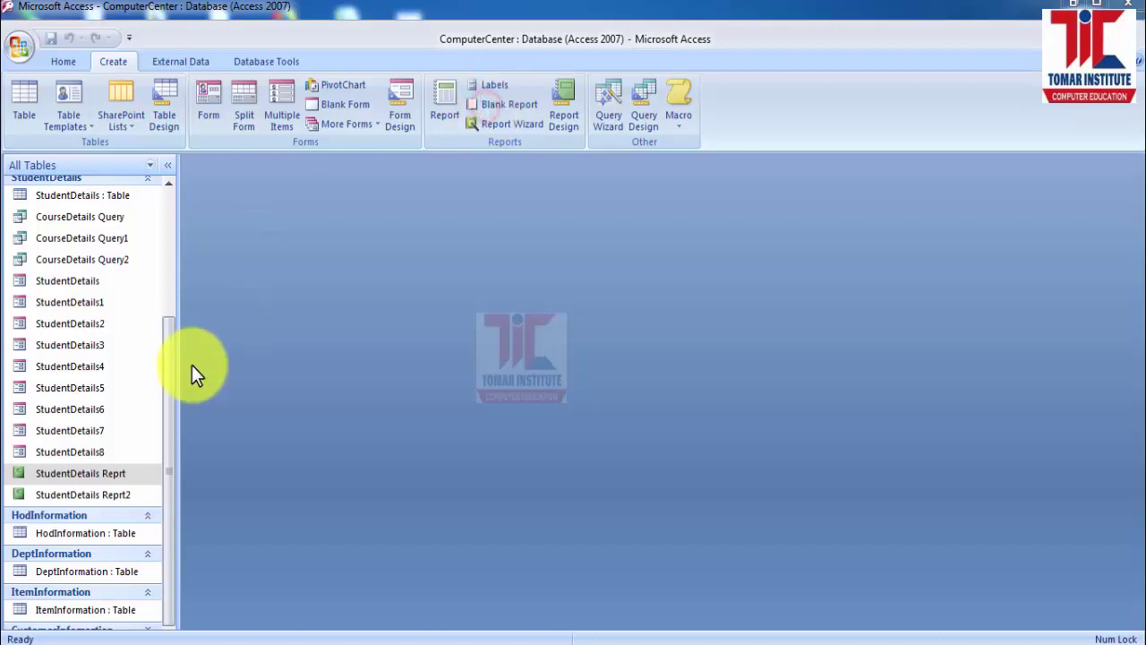
{"action": "left_click", "coordinate": [168, 576]}
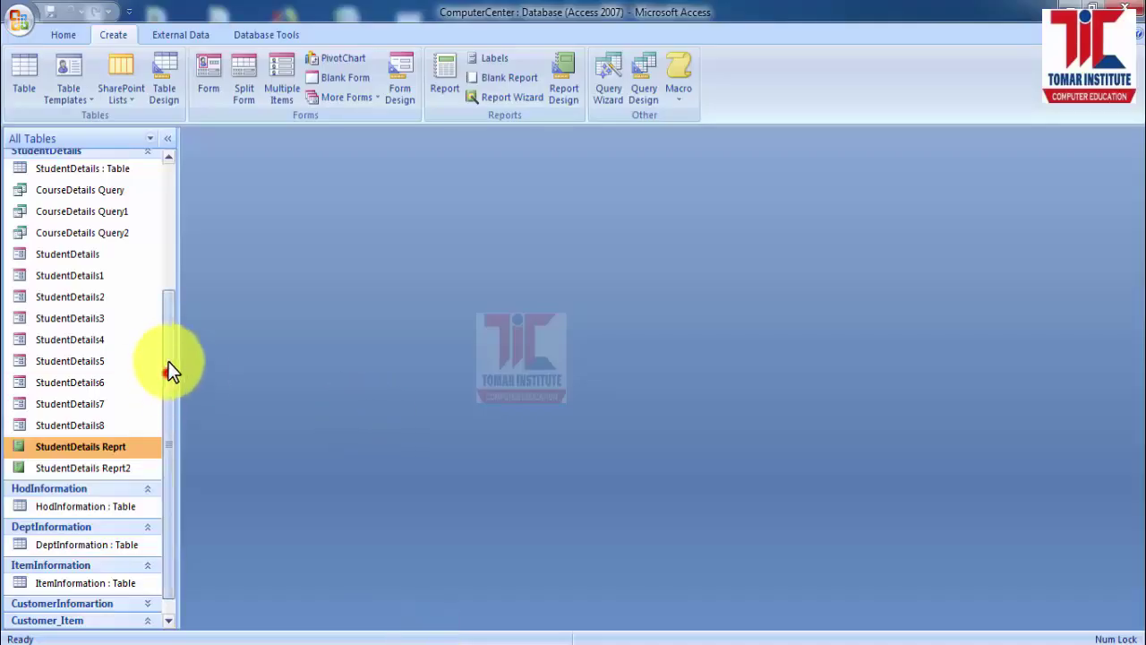
{"action": "left_click_drag", "start_coordinate": [169, 371], "coordinate": [169, 226]}
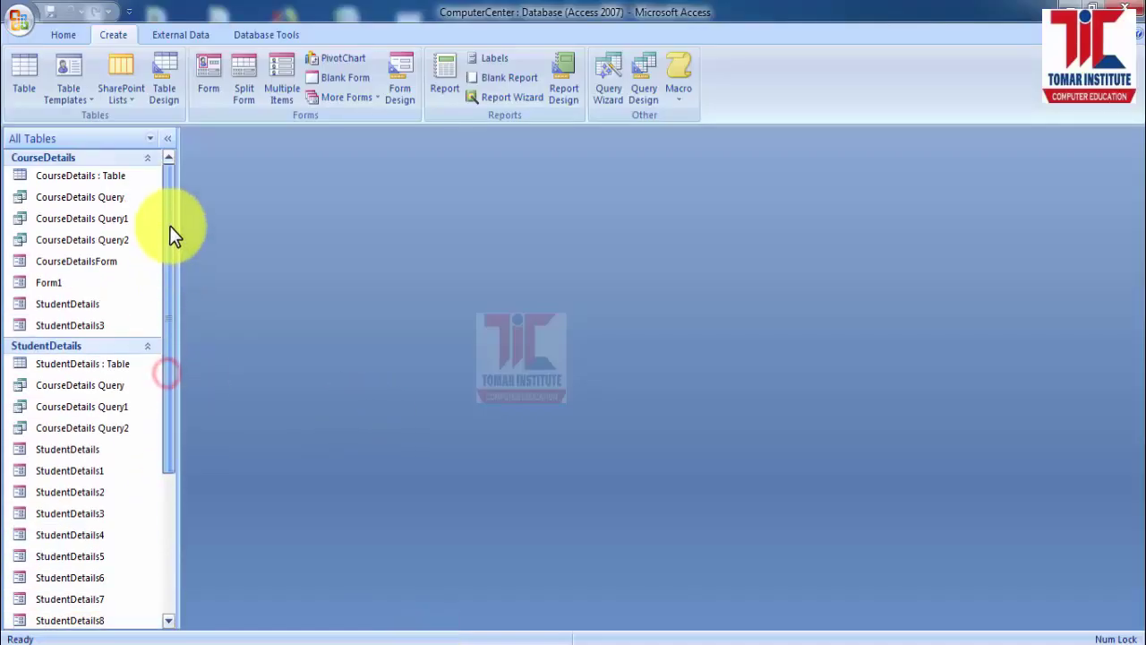
{"action": "left_click", "coordinate": [497, 78]}
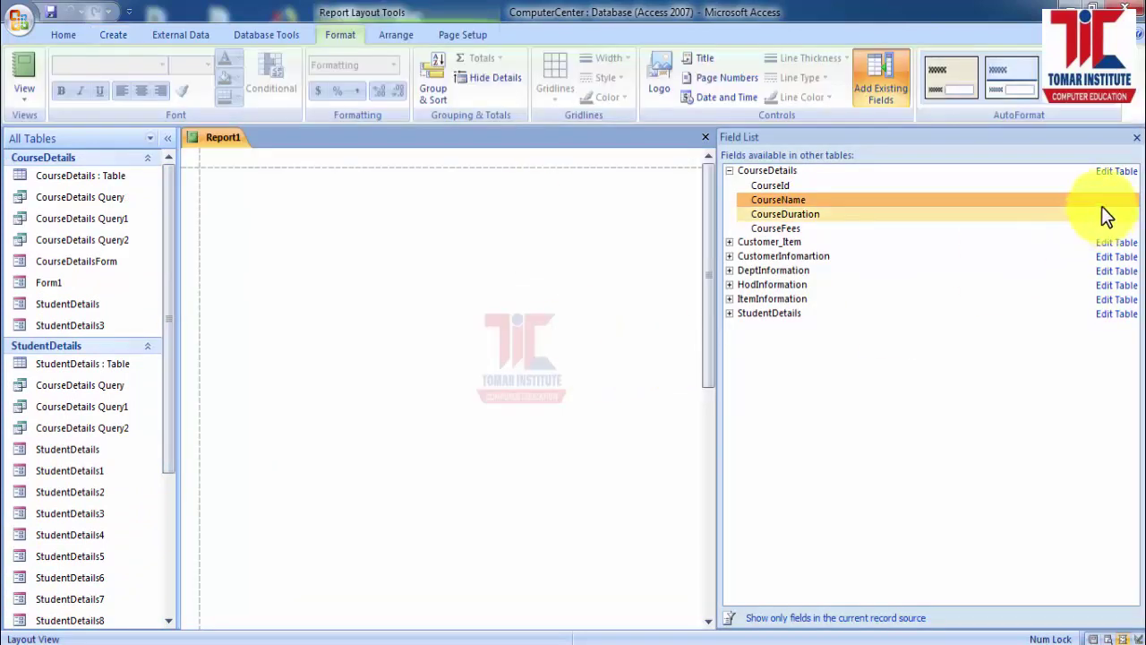
{"action": "left_click", "coordinate": [1134, 139]}
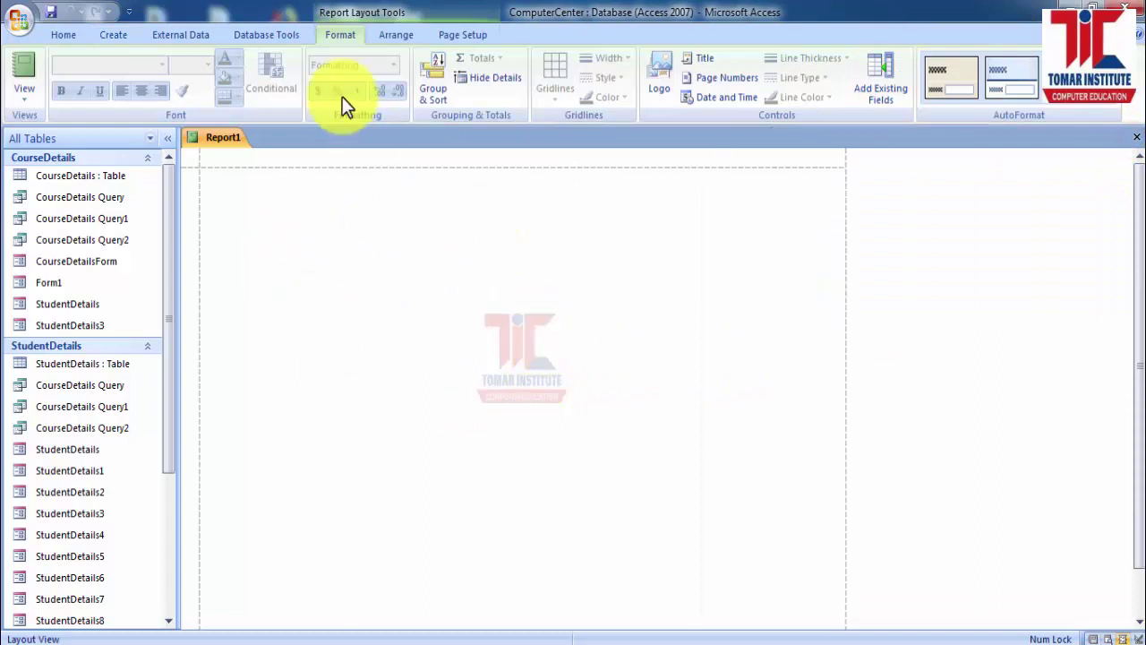
{"action": "left_click", "coordinate": [113, 35]}
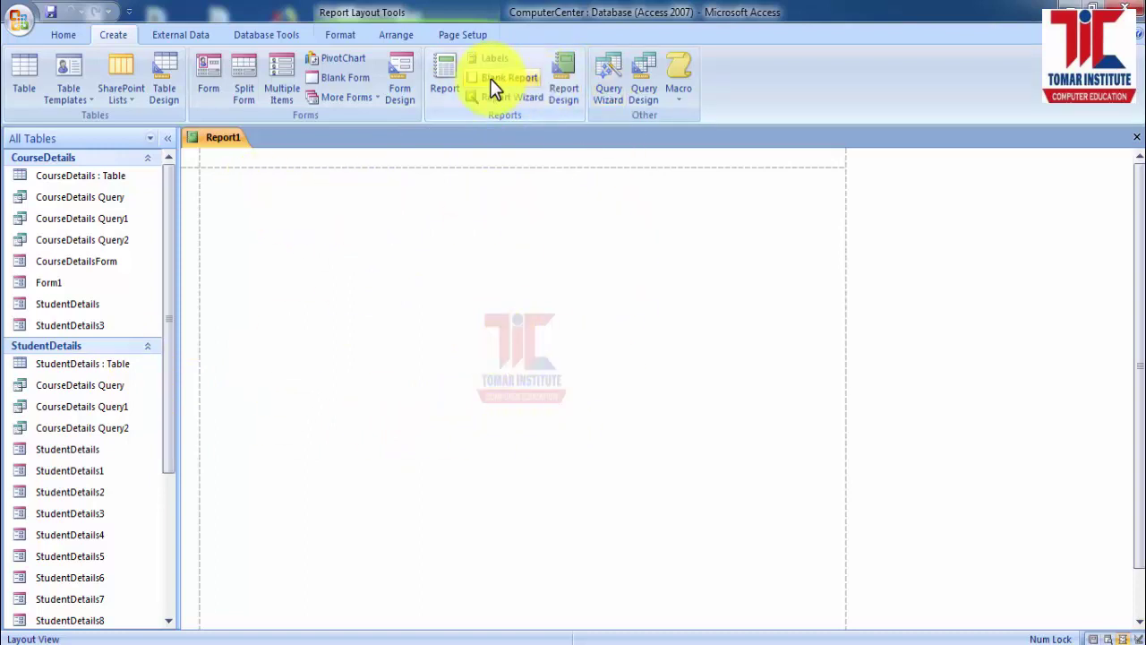
Show the list of existing fields for the blank report and expand the CourseDetails table in it
{"action": "left_click", "coordinate": [284, 204]}
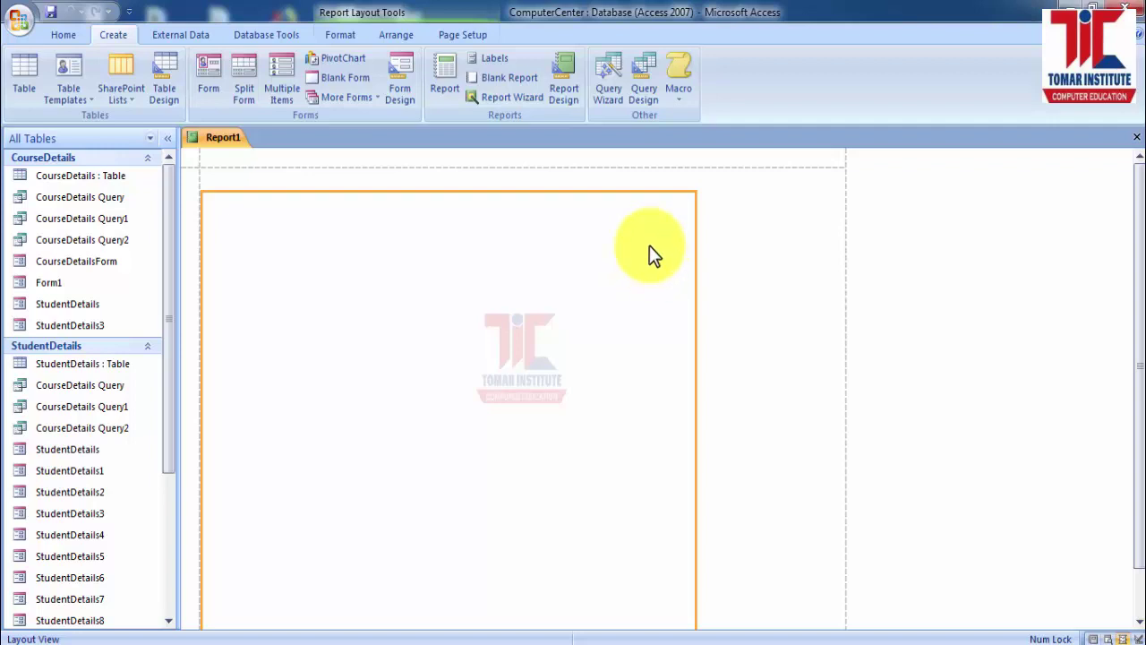
{"action": "left_click", "coordinate": [339, 34]}
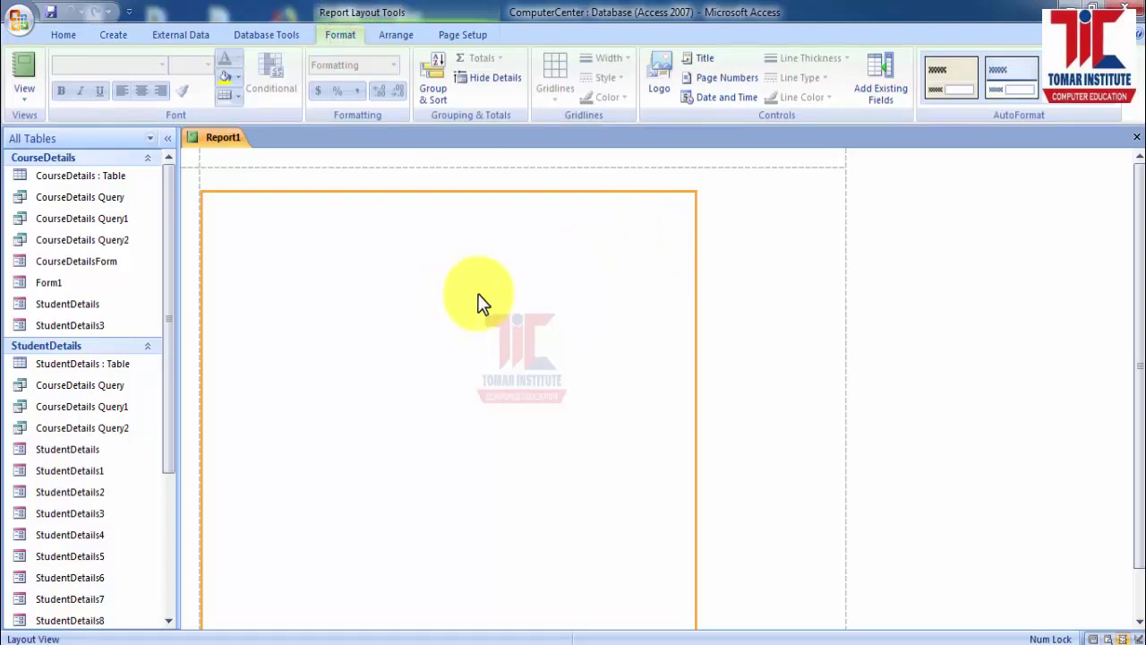
{"action": "left_click", "coordinate": [880, 94]}
{"action": "left_click", "coordinate": [730, 170]}
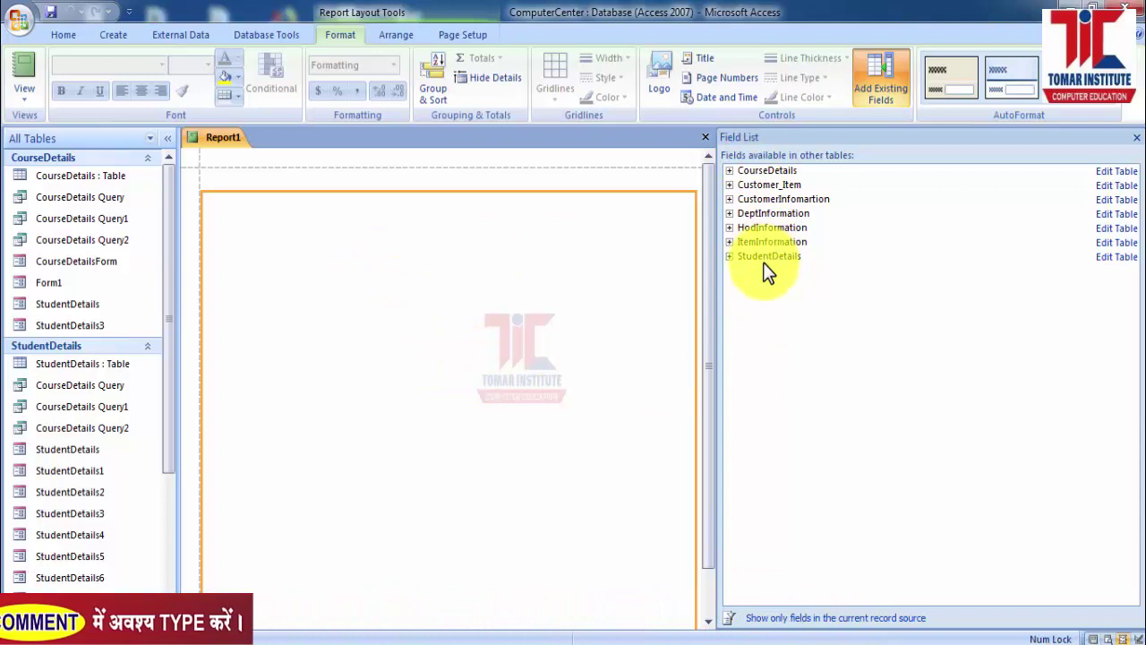
{"action": "left_click", "coordinate": [728, 170]}
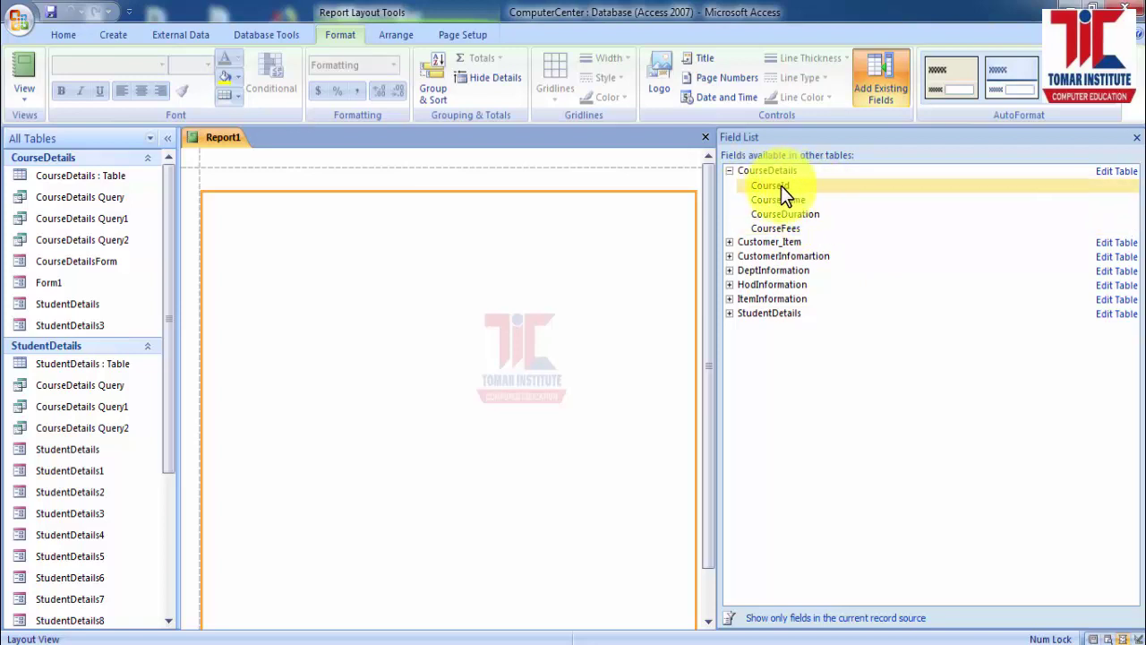
Add CourseId, CourseName, CourseDuration and CourseFees side by side to the blank report, and close the field list
{"action": "left_click_drag", "start_coordinate": [784, 187], "coordinate": [240, 200]}
{"action": "left_click_drag", "start_coordinate": [802, 201], "coordinate": [326, 190]}
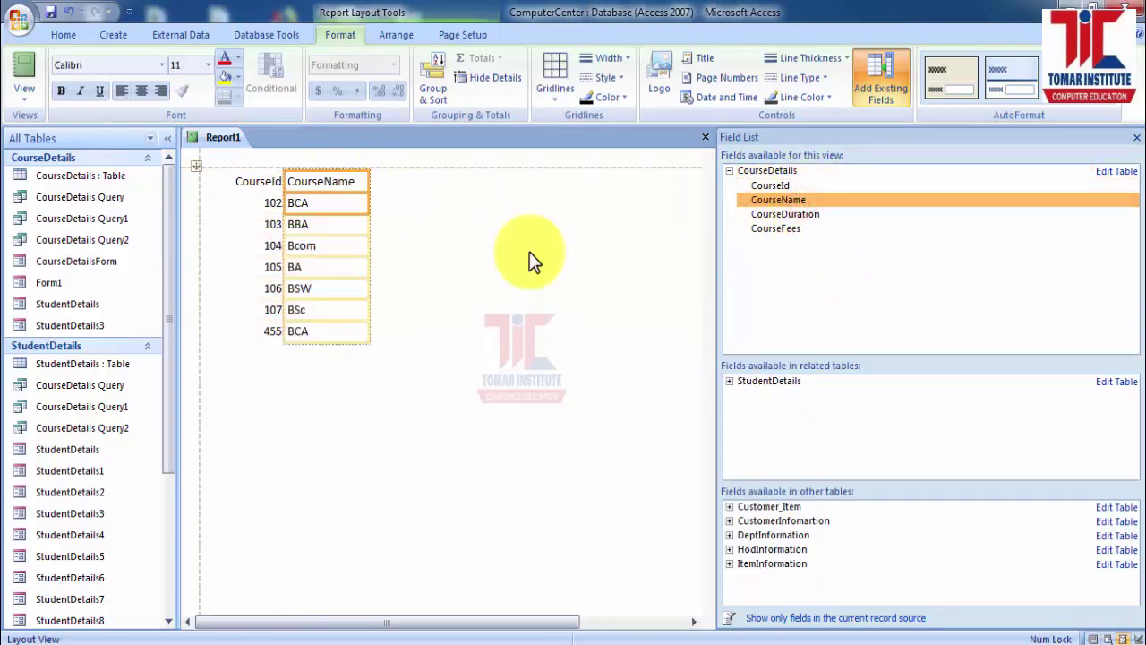
{"action": "left_click_drag", "start_coordinate": [805, 214], "coordinate": [434, 184]}
{"action": "left_click_drag", "start_coordinate": [778, 231], "coordinate": [506, 188]}
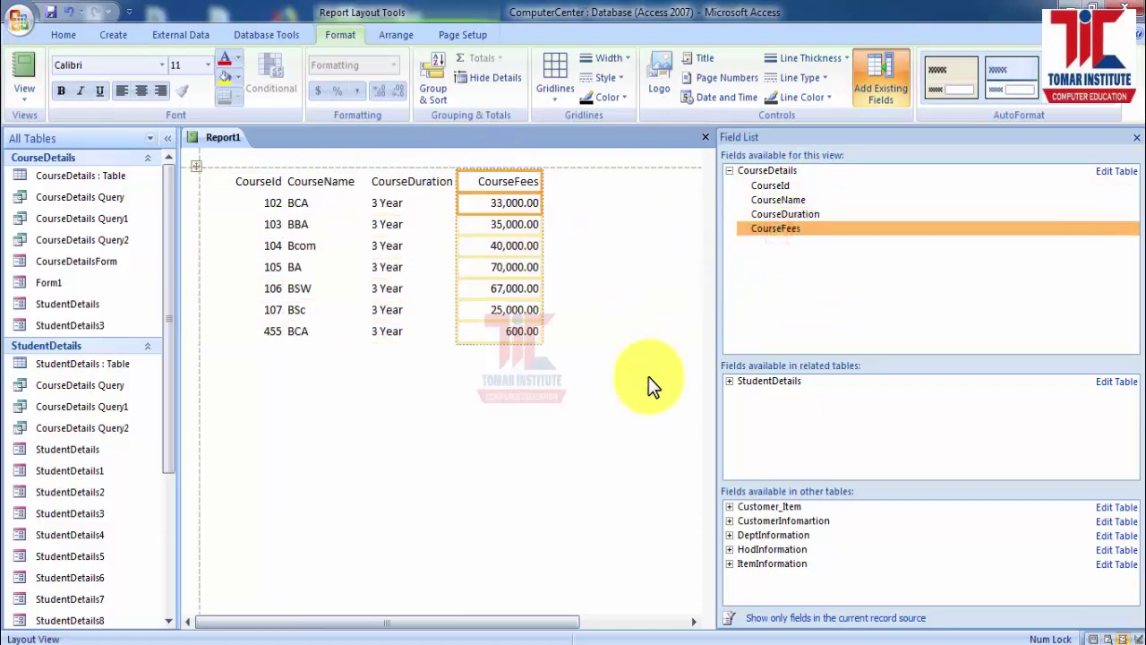
{"action": "left_click", "coordinate": [1135, 140]}
{"action": "left_click", "coordinate": [494, 358]}
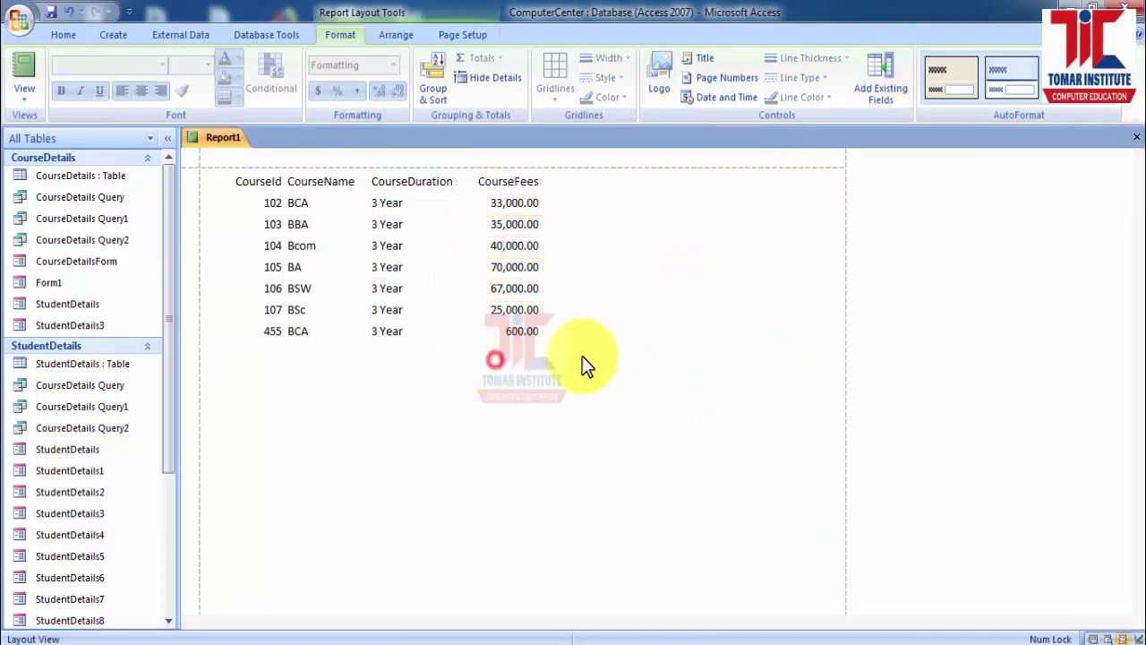
Format all four column headings of the report in bold at font size 14
{"action": "left_click", "coordinate": [96, 70]}
{"action": "left_click", "coordinate": [244, 179]}
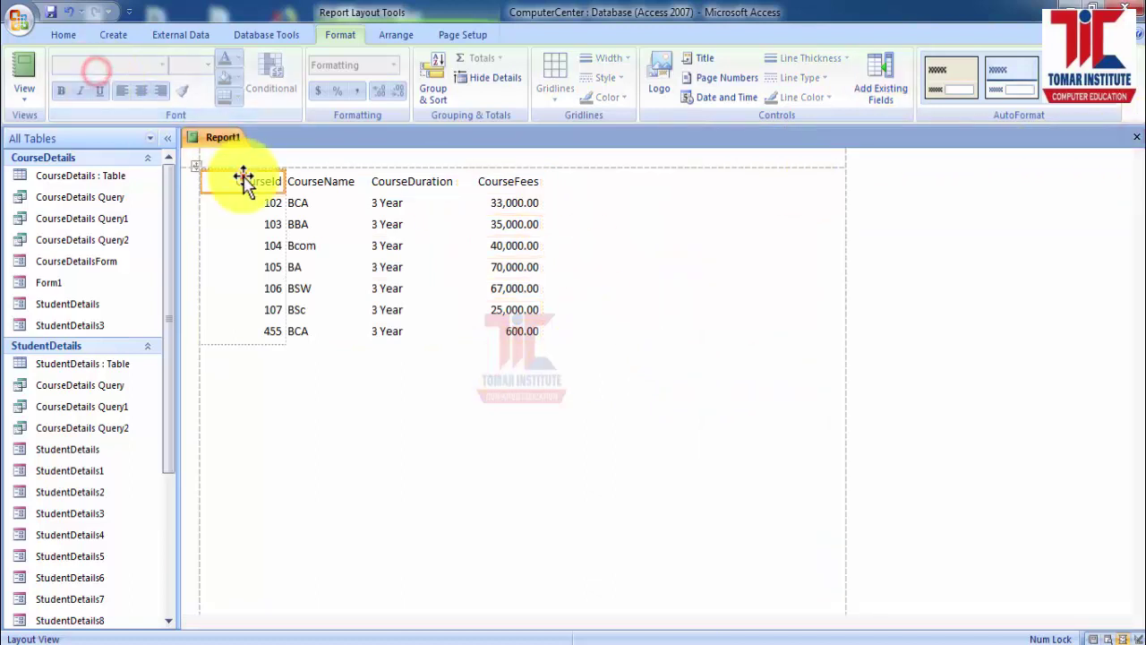
{"action": "left_click", "coordinate": [300, 184]}
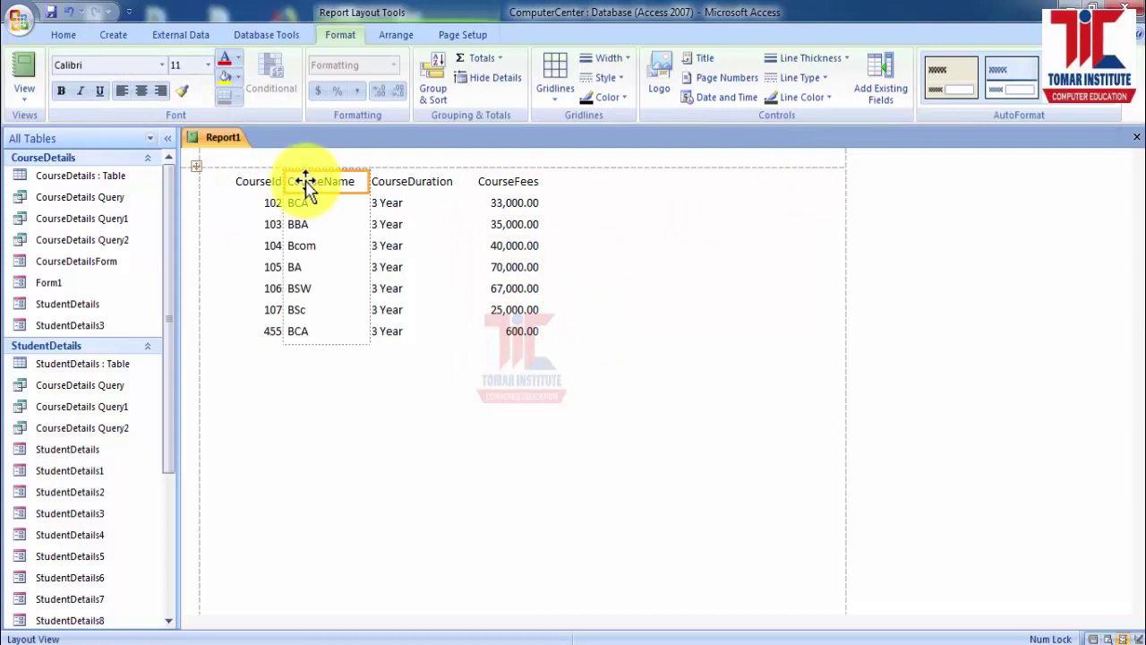
{"action": "left_click", "coordinate": [256, 181], "text": "ctrl"}
{"action": "left_click", "coordinate": [412, 181], "text": "ctrl"}
{"action": "left_click", "coordinate": [512, 181], "text": "ctrl"}
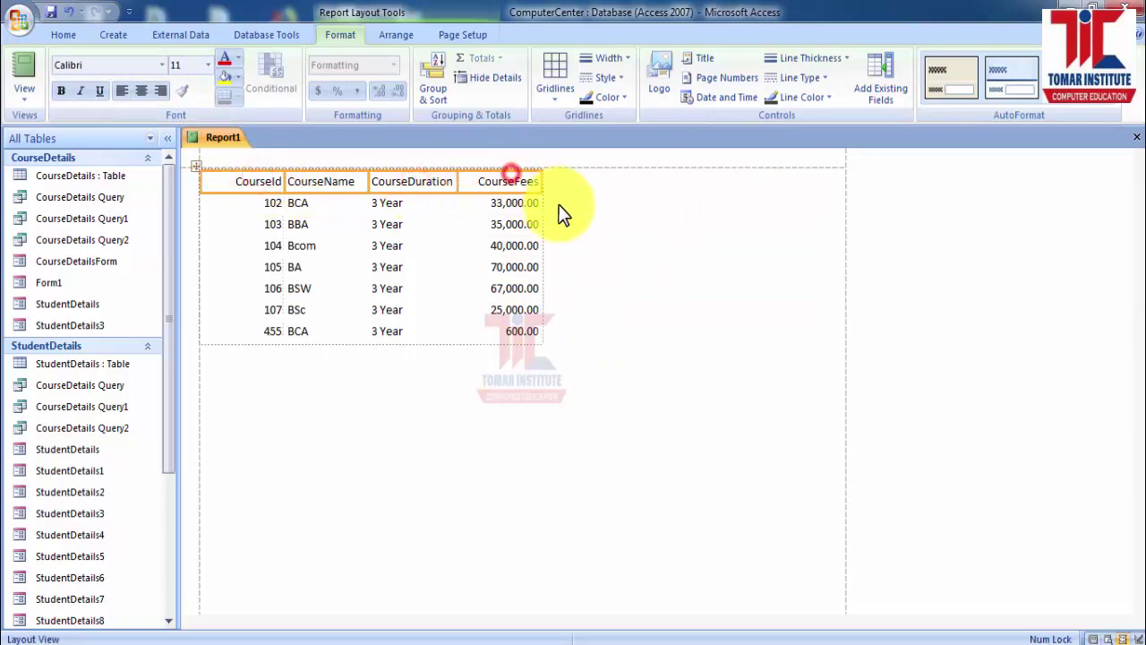
{"action": "left_click", "coordinate": [206, 70]}
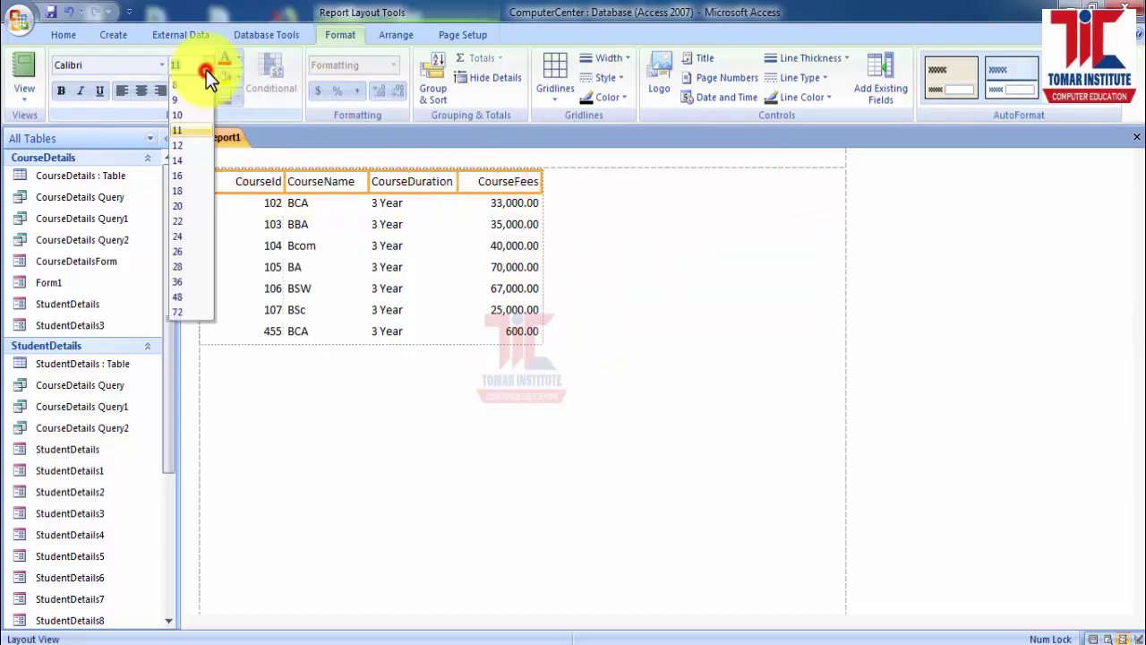
{"action": "left_click", "coordinate": [183, 159]}
{"action": "left_click", "coordinate": [61, 91]}
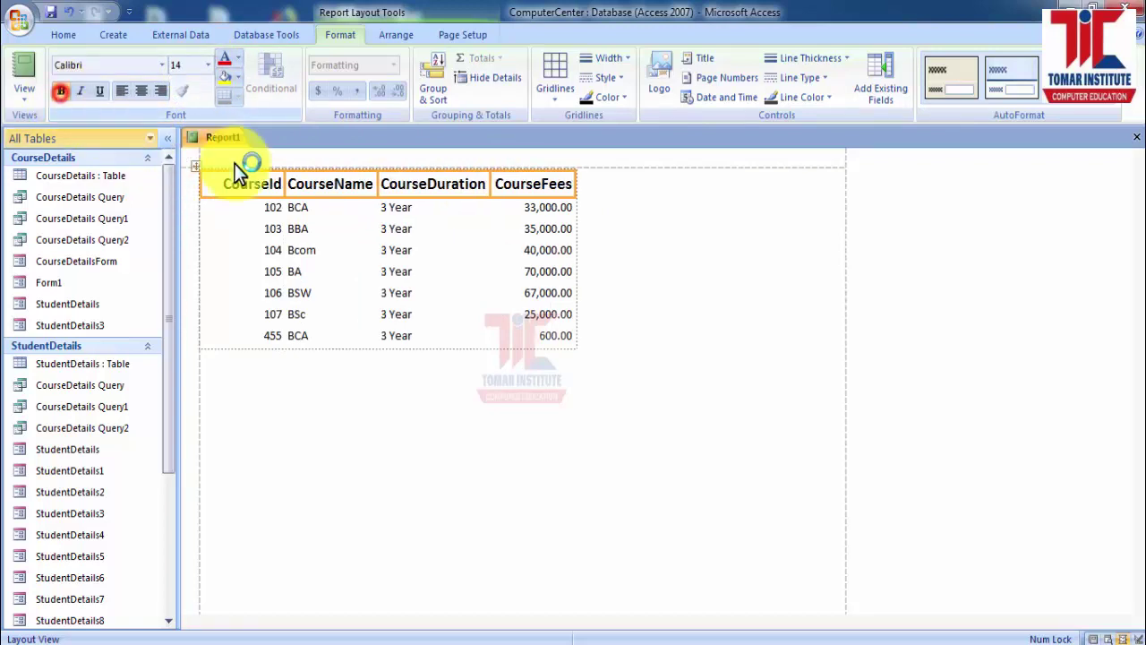
Widen the CourseId, CourseName and CourseFees columns slightly so their headings fit, and clear the selection
{"action": "left_click", "coordinate": [301, 265]}
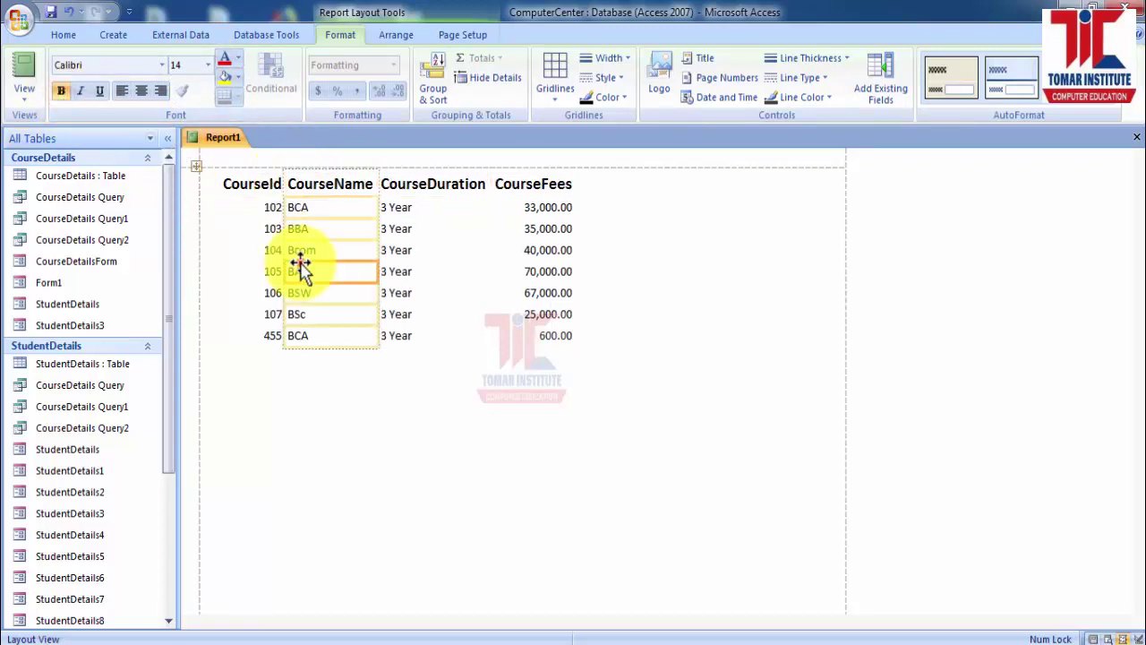
{"action": "left_click_drag", "start_coordinate": [295, 182], "coordinate": [307, 182]}
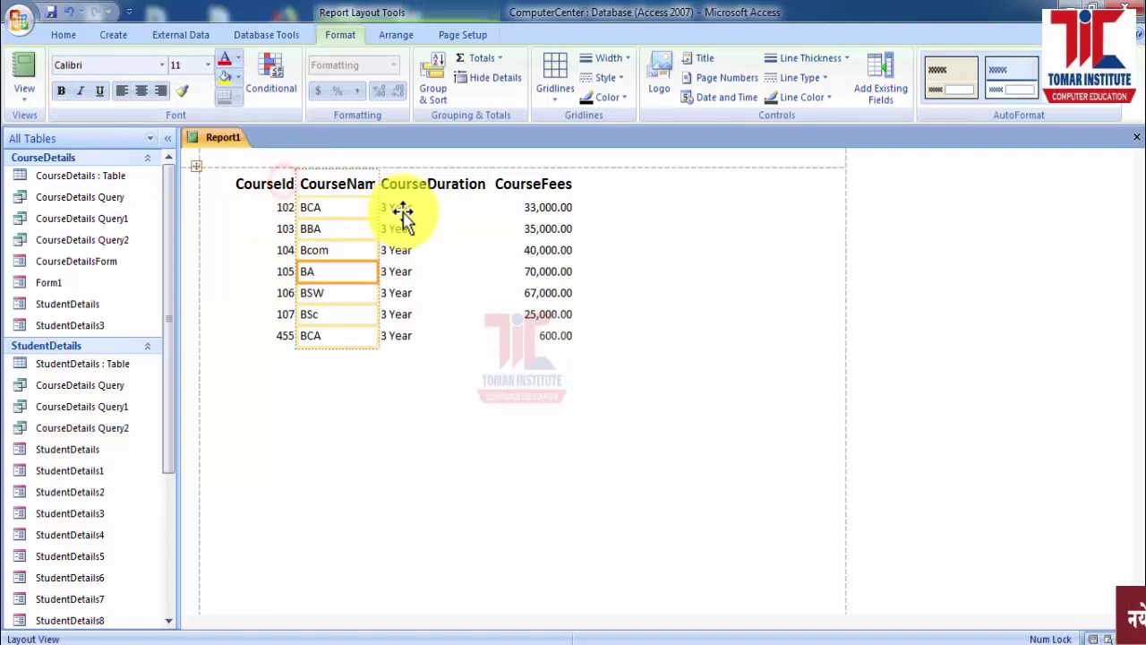
{"action": "left_click_drag", "start_coordinate": [379, 183], "coordinate": [395, 183]}
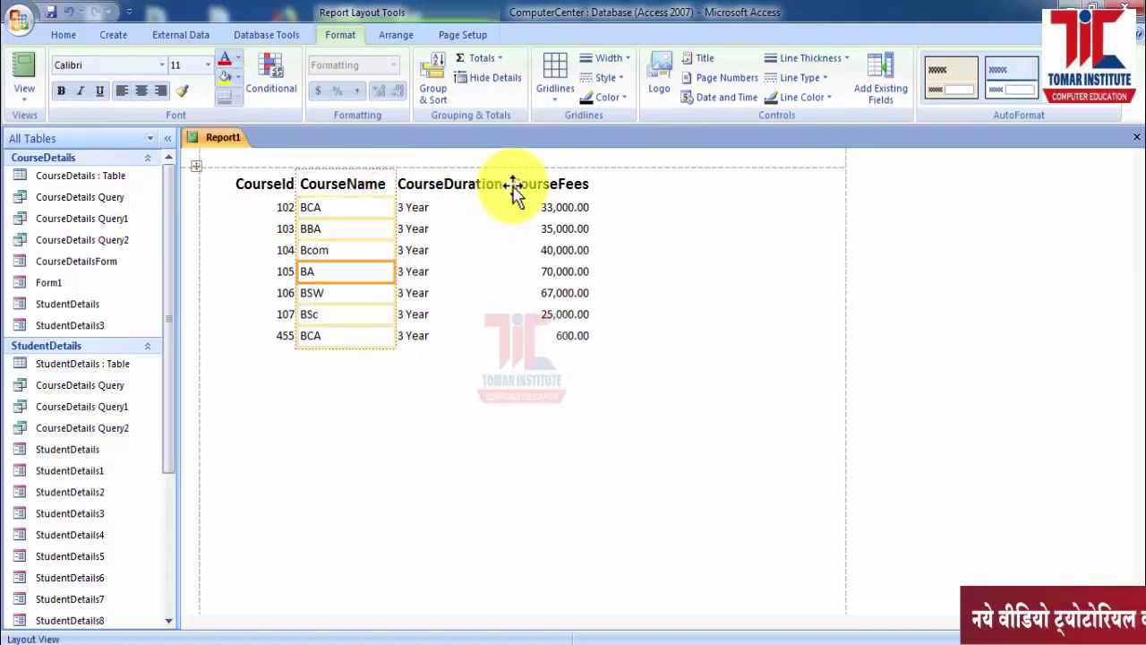
{"action": "left_click", "coordinate": [516, 190]}
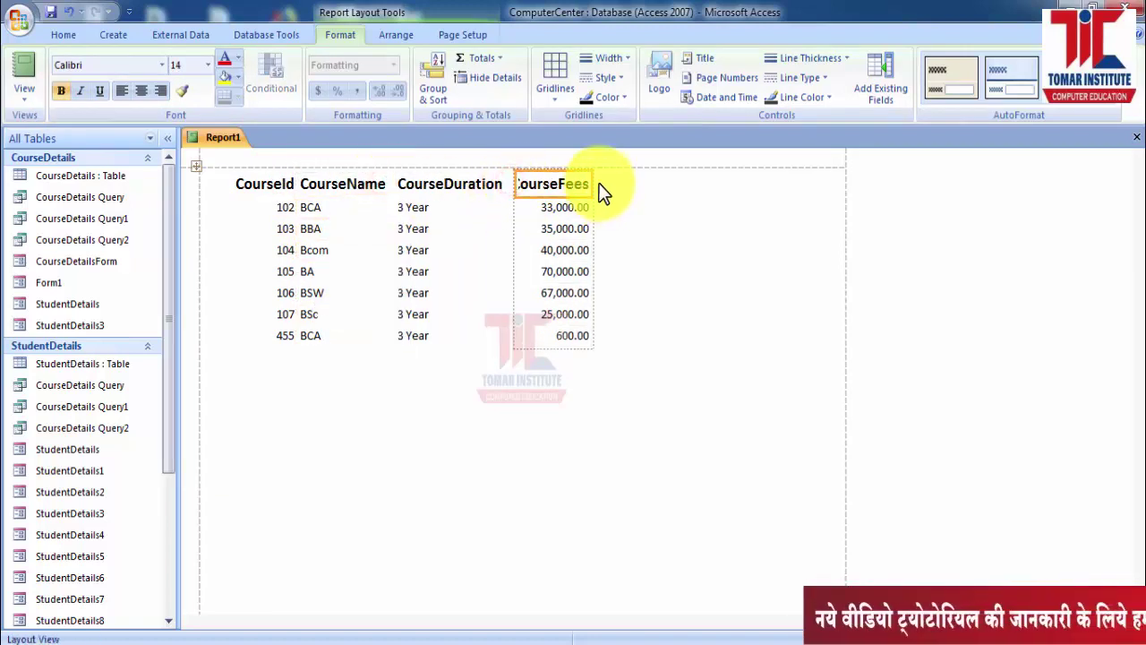
{"action": "left_click_drag", "start_coordinate": [594, 183], "coordinate": [606, 184]}
{"action": "left_click", "coordinate": [664, 287]}
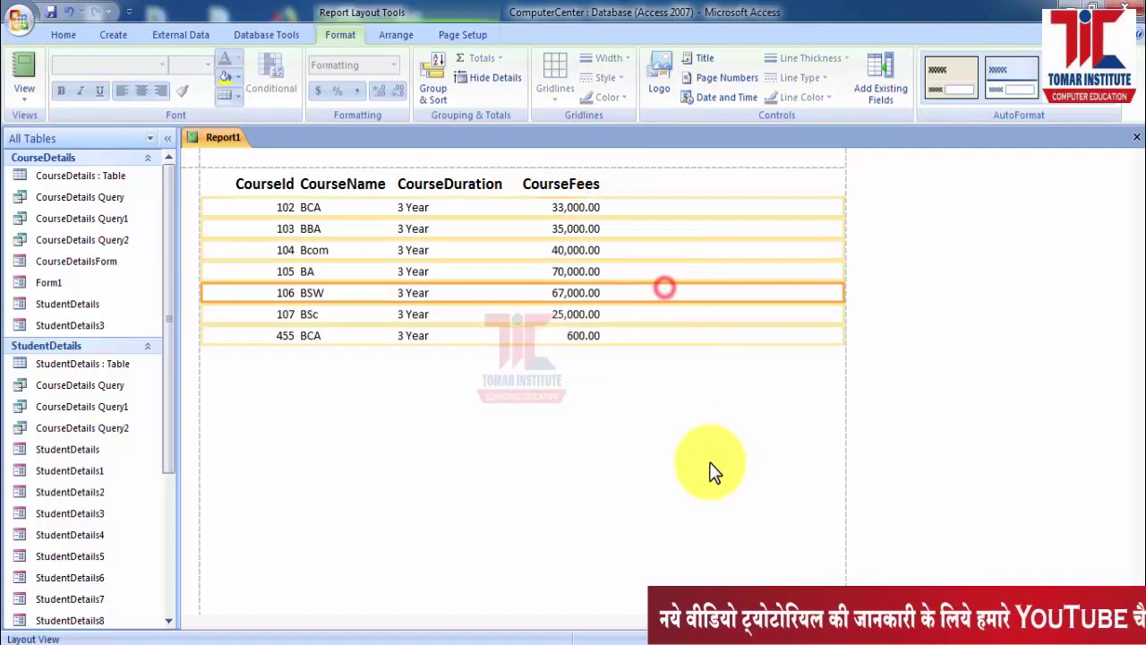
{"action": "left_click", "coordinate": [700, 474]}
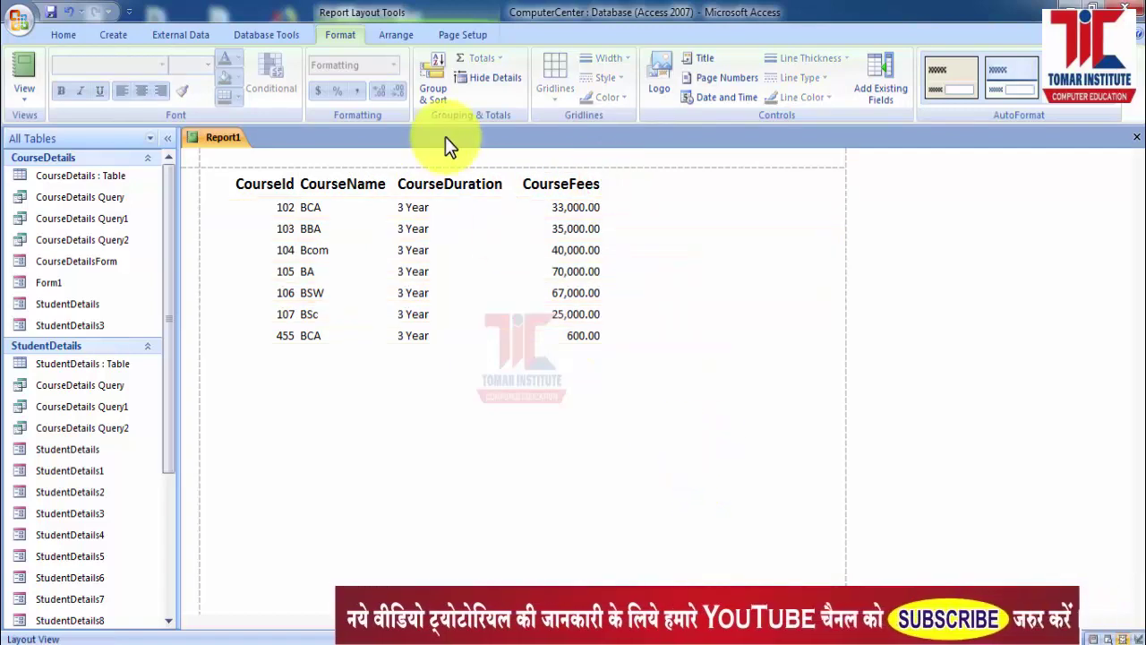
Group the report on CourseName and add a sort by CourseName with A on top
{"action": "left_click", "coordinate": [439, 97]}
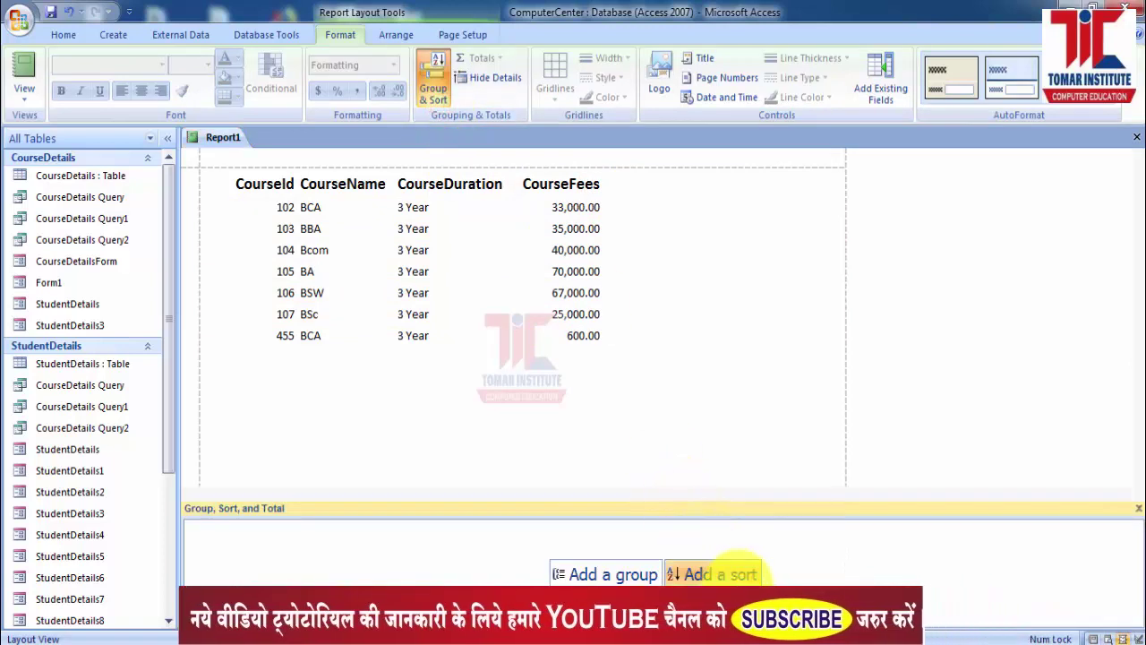
{"action": "left_click", "coordinate": [604, 576]}
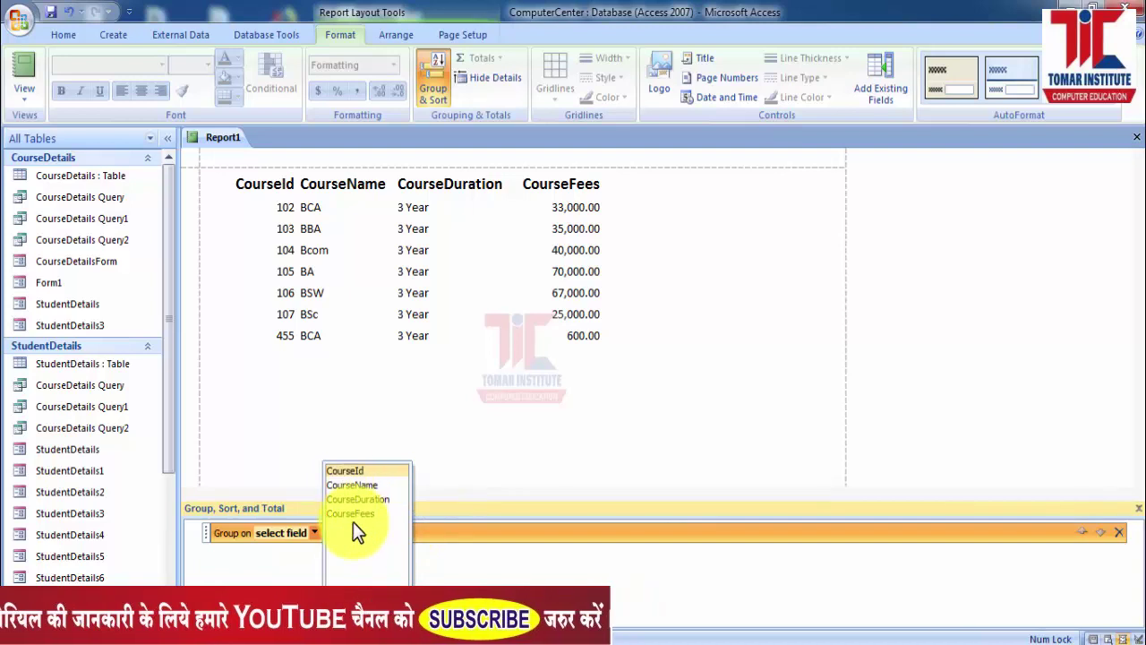
{"action": "left_click", "coordinate": [367, 487]}
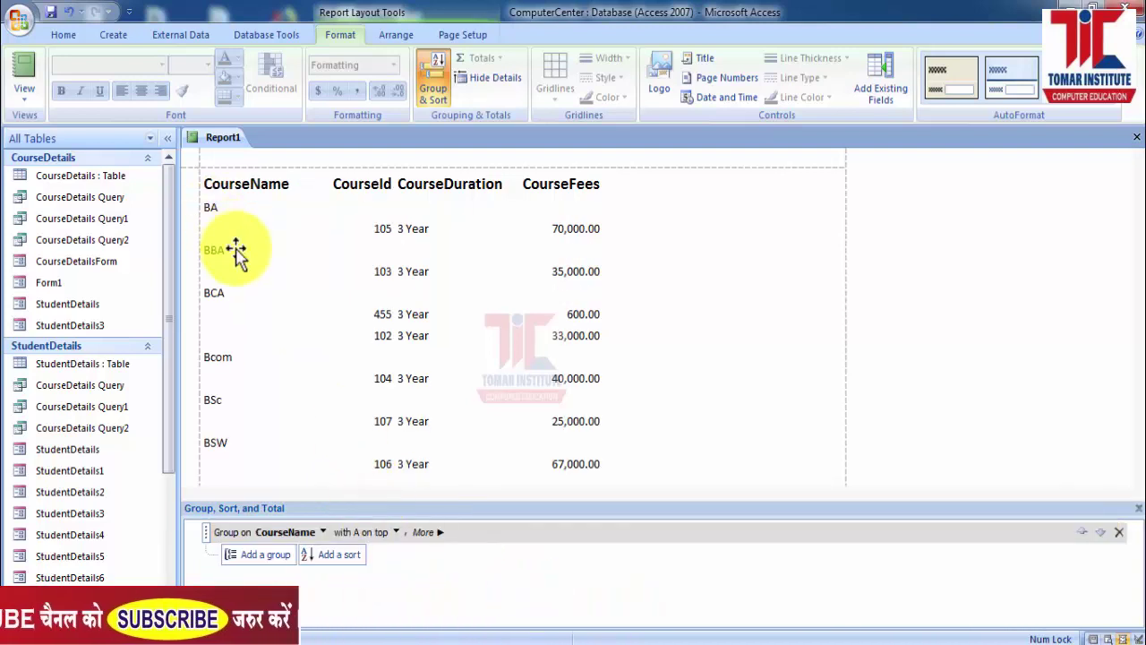
{"action": "left_click", "coordinate": [334, 554]}
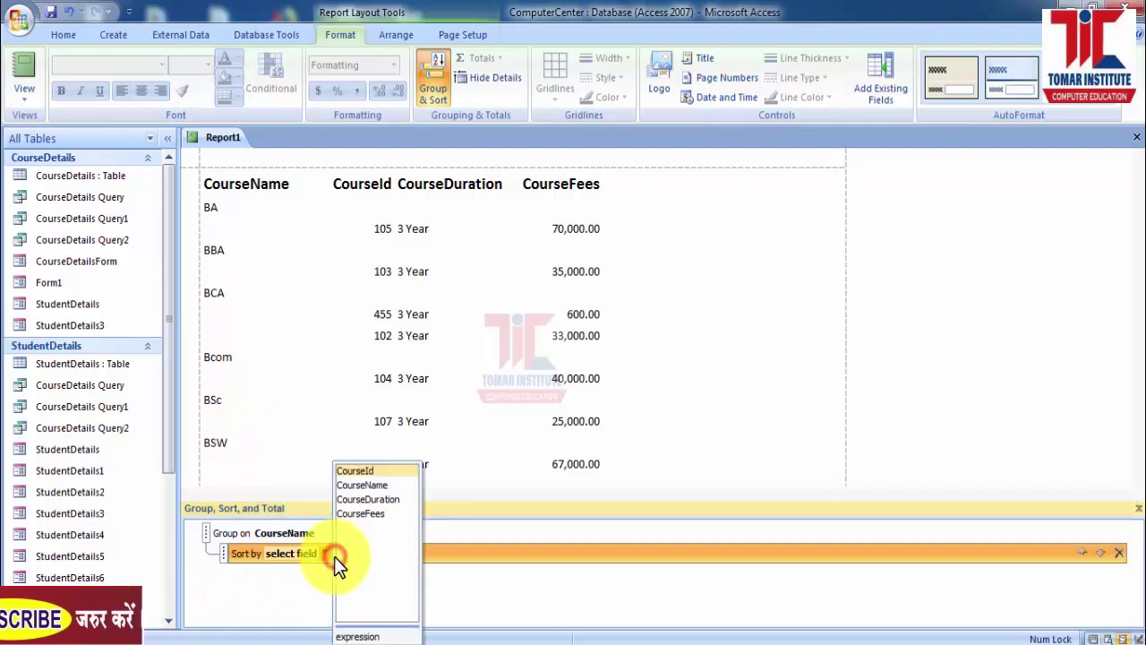
{"action": "left_click", "coordinate": [362, 488]}
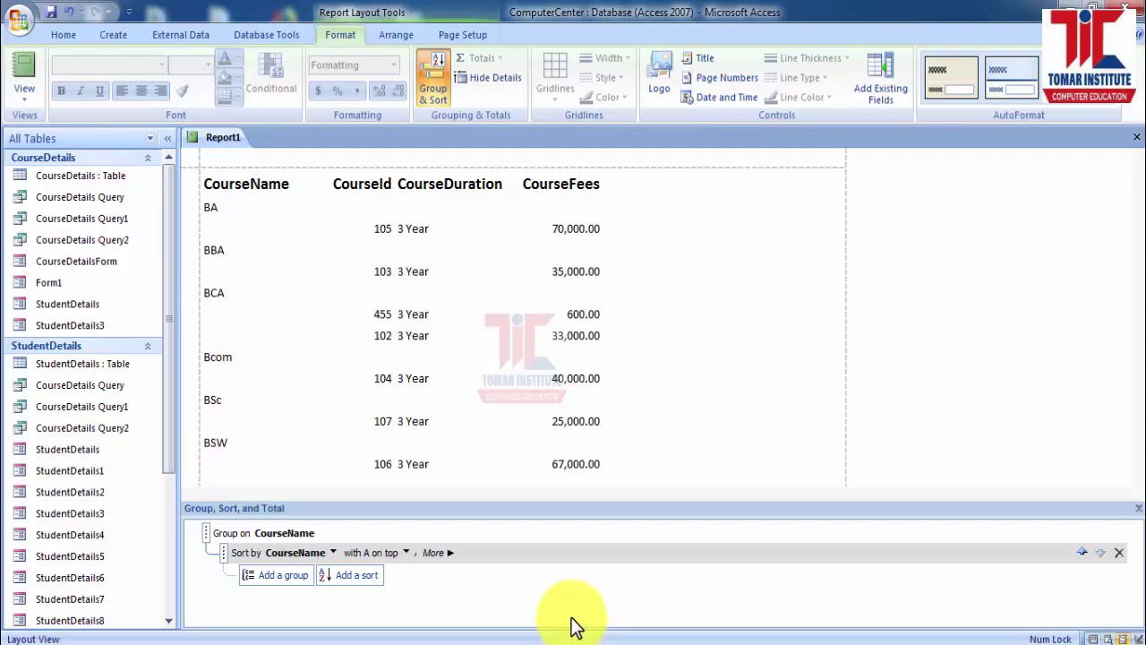
Check the grouped report in print preview, return to its layout, and show the report creation commands
{"action": "left_click", "coordinate": [39, 98]}
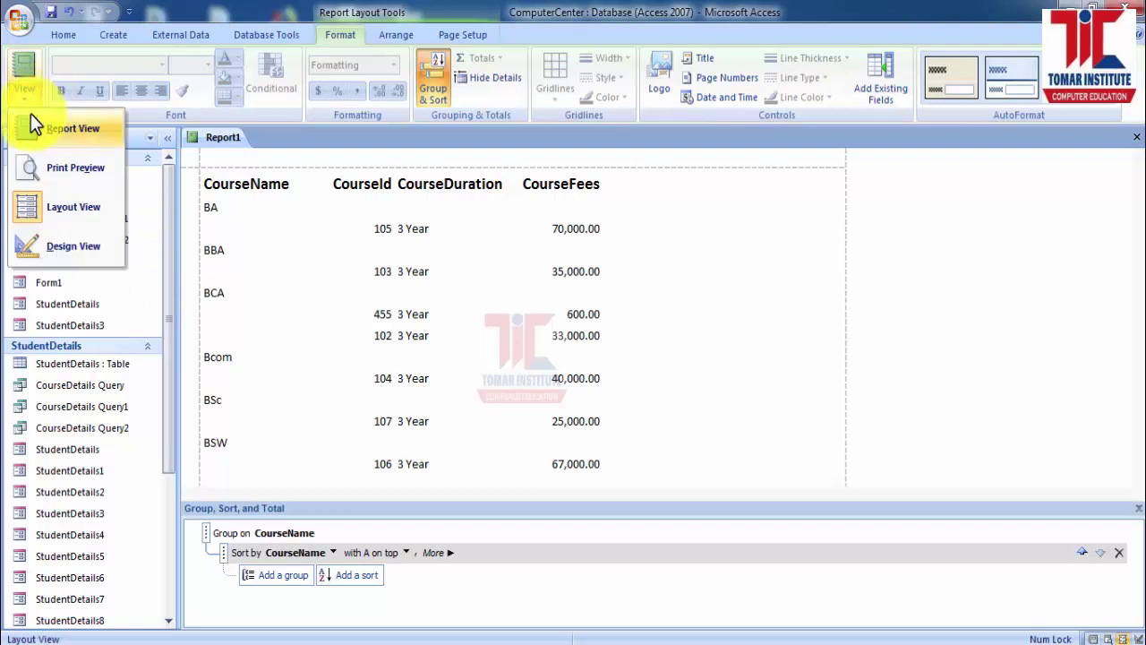
{"action": "left_click", "coordinate": [47, 168]}
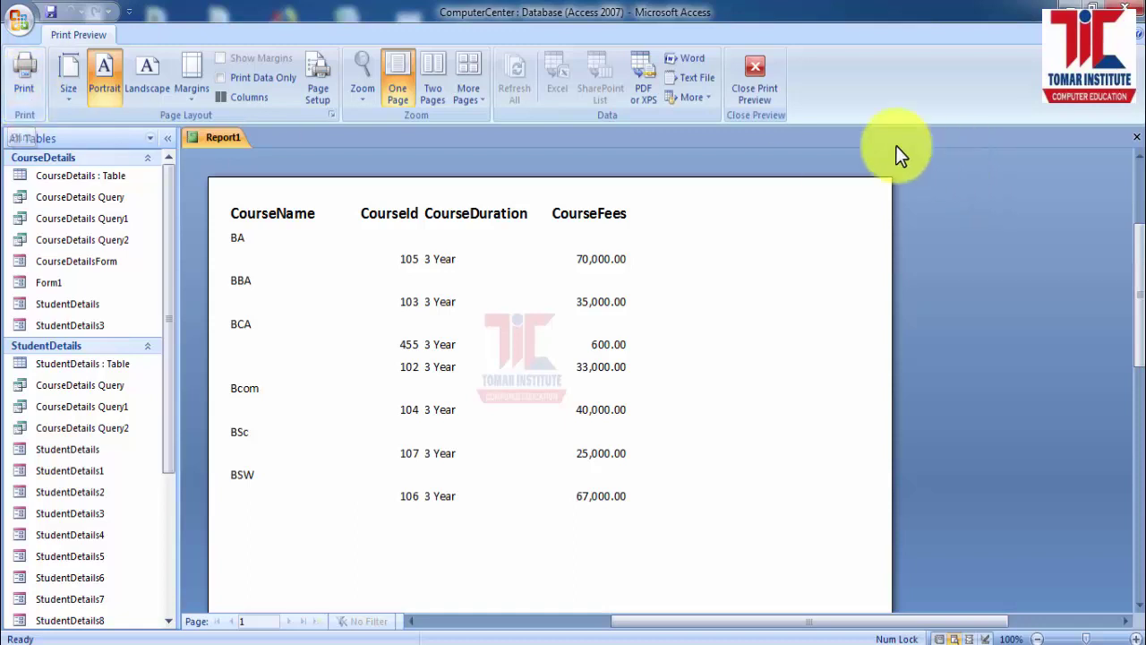
{"action": "left_click", "coordinate": [752, 79]}
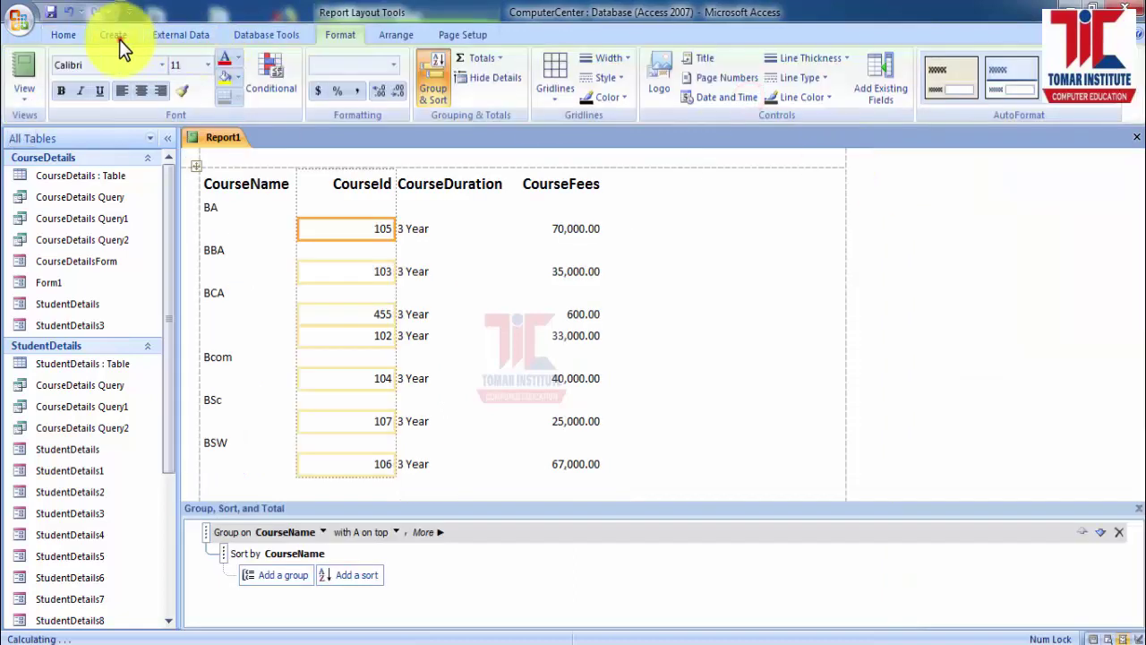
{"action": "left_click", "coordinate": [116, 38]}
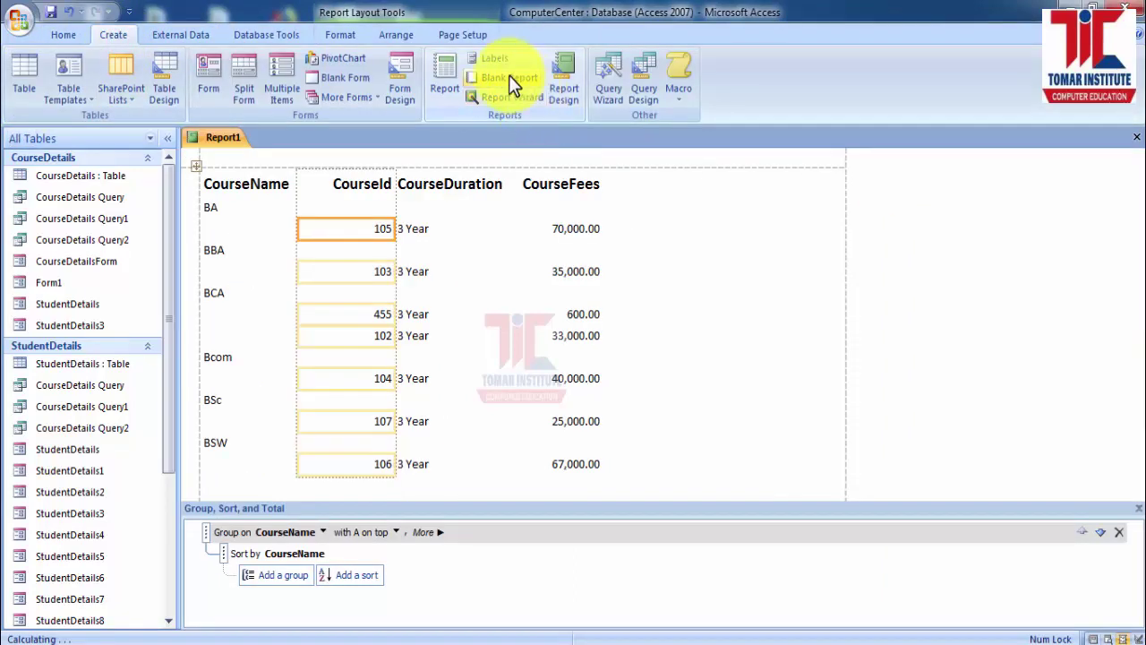